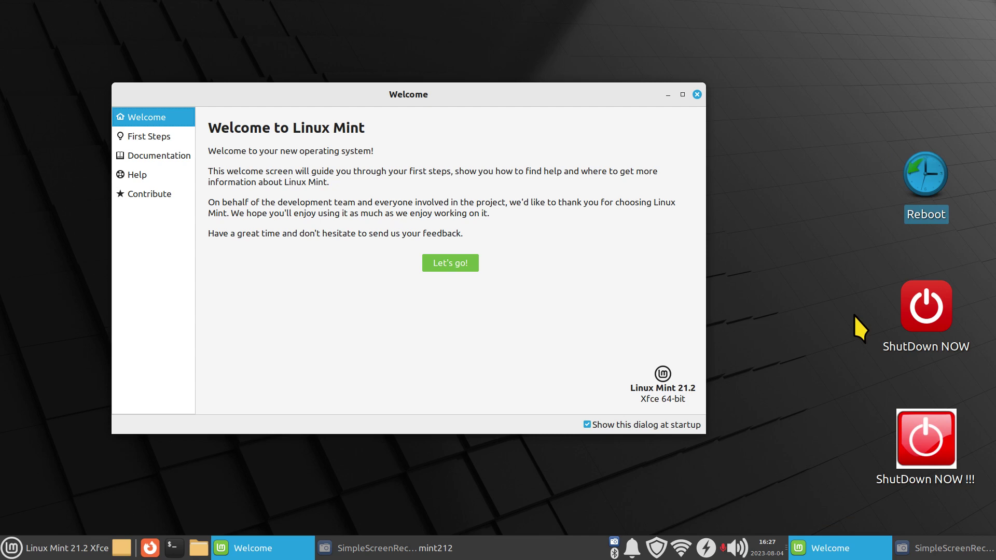
Step: Check the session actions in the panel's user menu and applications menu, calling up the Log Out dialog and cancelling it
{"action": "left_click", "coordinate": [437, 549]}
{"action": "left_click", "coordinate": [587, 473]}
{"action": "left_click", "coordinate": [9, 550]}
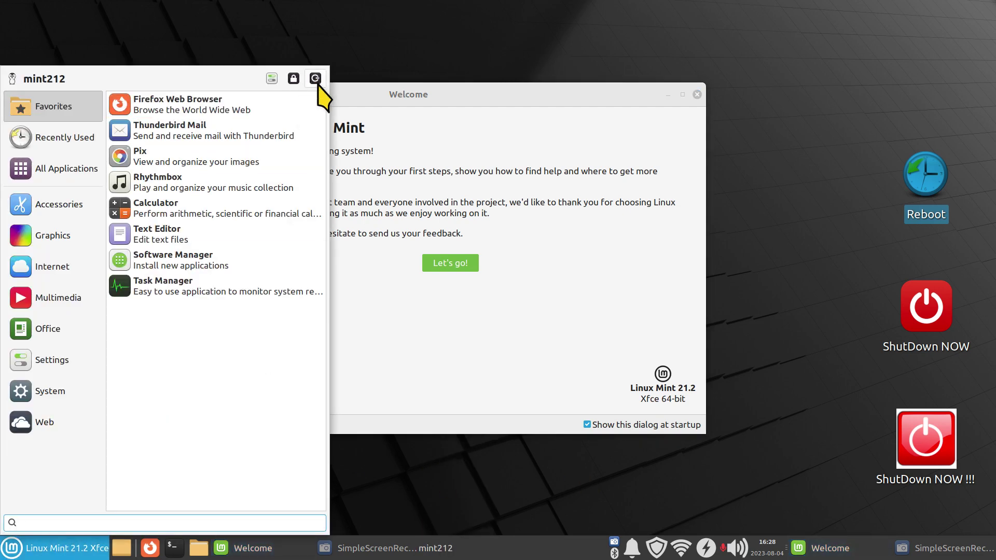
{"action": "left_click", "coordinate": [316, 82]}
{"action": "left_click", "coordinate": [571, 347]}
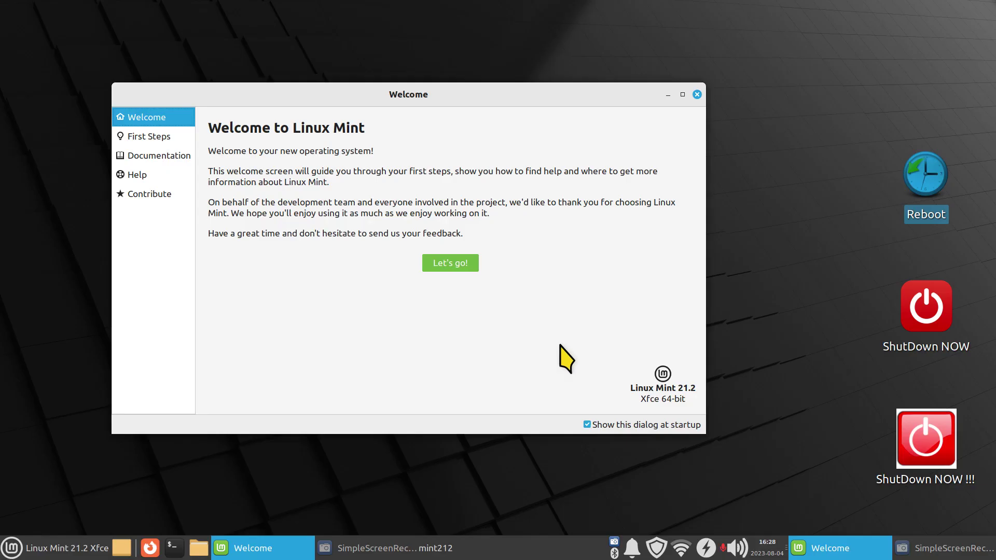
{"action": "left_click", "coordinate": [62, 548]}
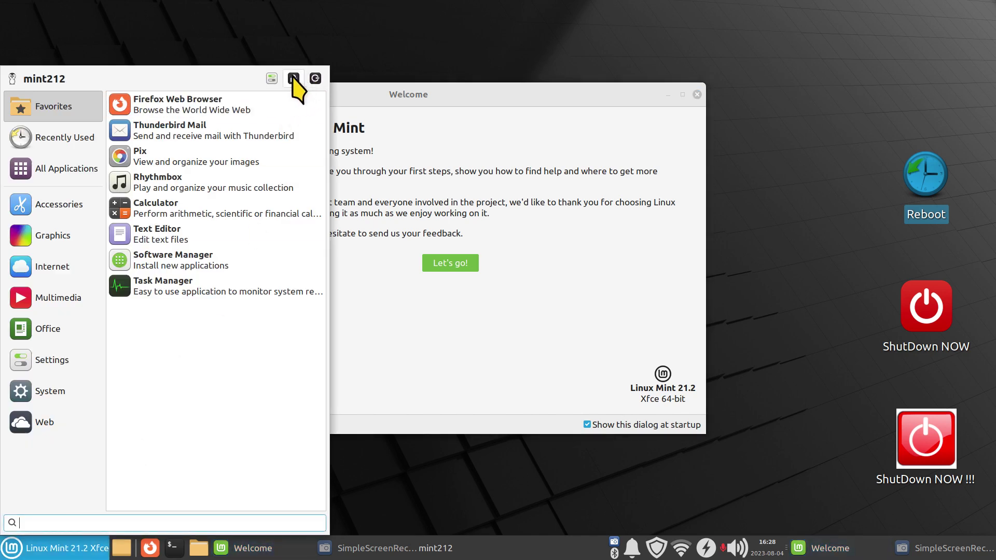
{"action": "left_click", "coordinate": [566, 236]}
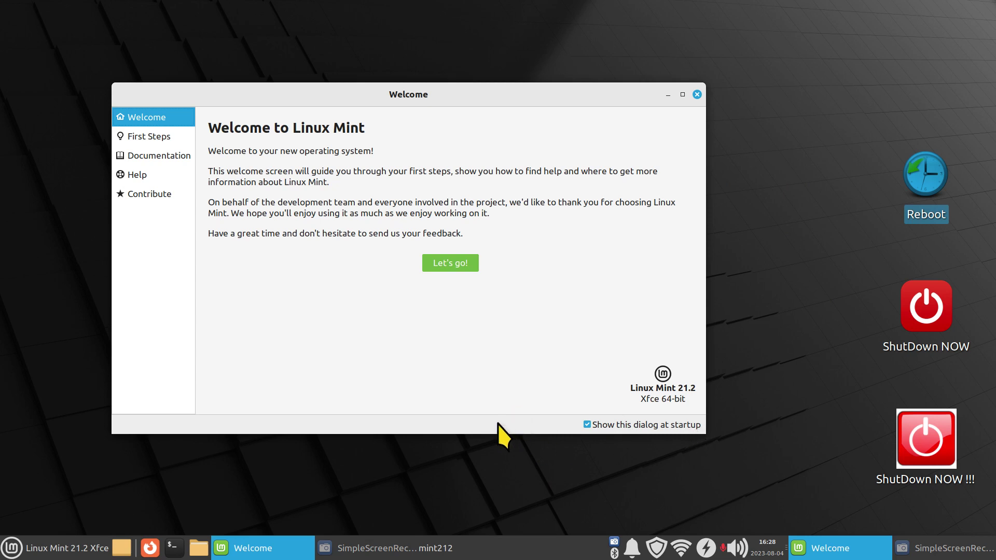
Step: Close the Welcome window and examine the options in the applications menu's Log Out dialog before cancelling it
{"action": "key", "text": "alt+F4"}
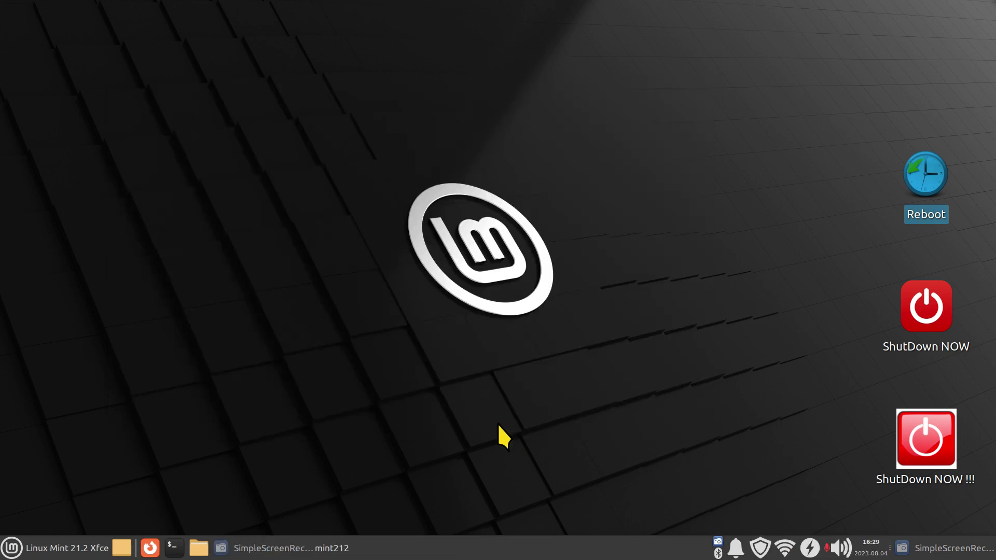
{"action": "left_click", "coordinate": [16, 551]}
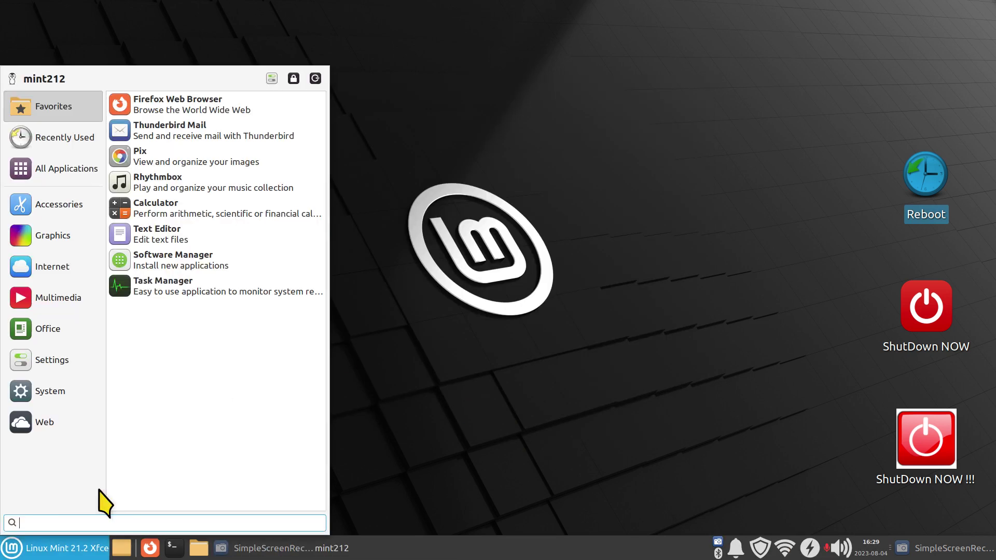
{"action": "left_click", "coordinate": [315, 78]}
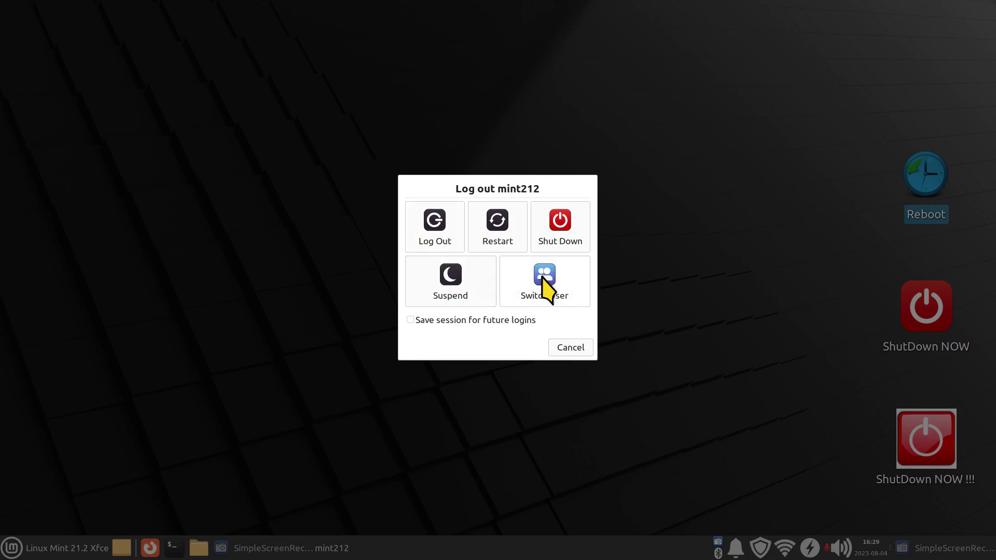
{"action": "left_click", "coordinate": [575, 350]}
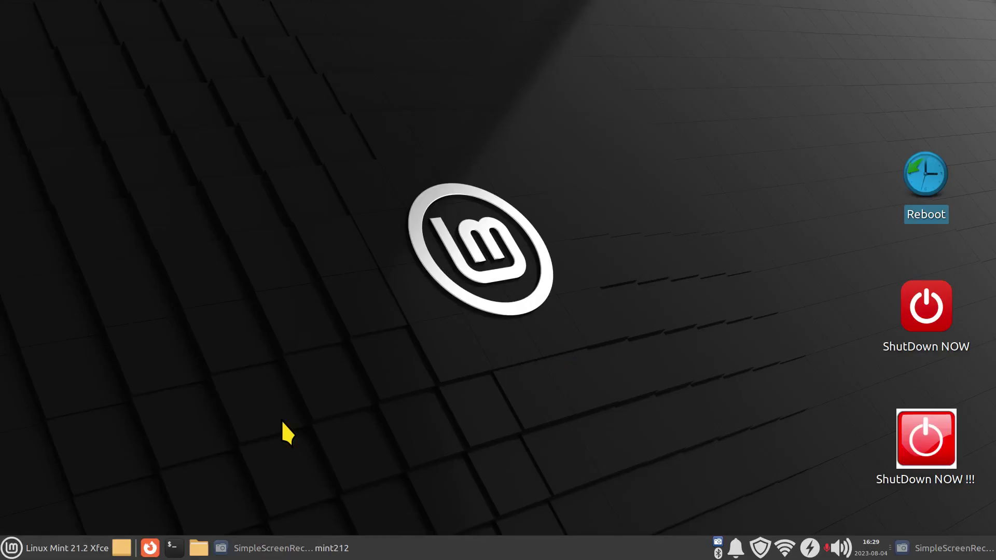
Step: Enable the Shut Down and Restart commands in the Whisker Menu properties
{"action": "right_click", "coordinate": [13, 550]}
{"action": "left_click", "coordinate": [68, 459]}
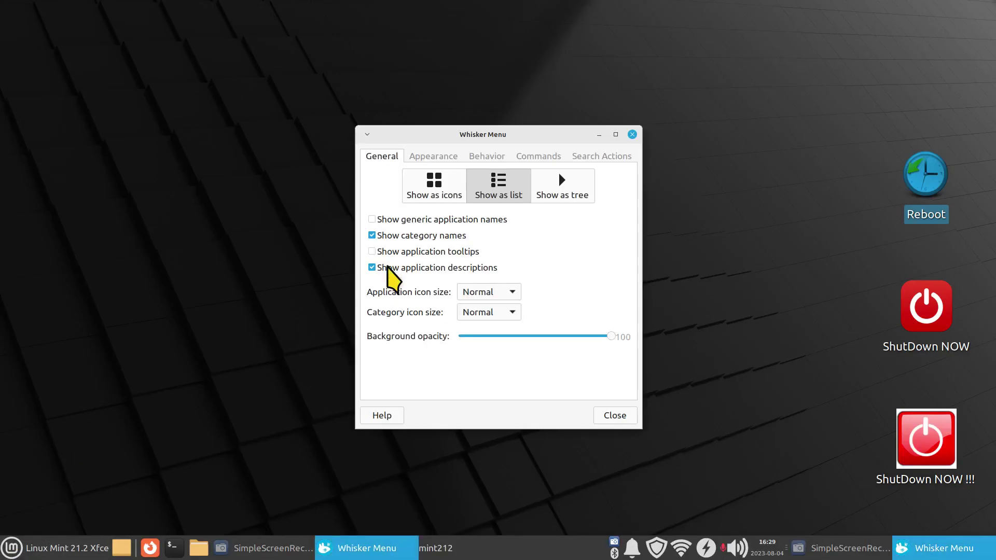
{"action": "left_click", "coordinate": [539, 157]}
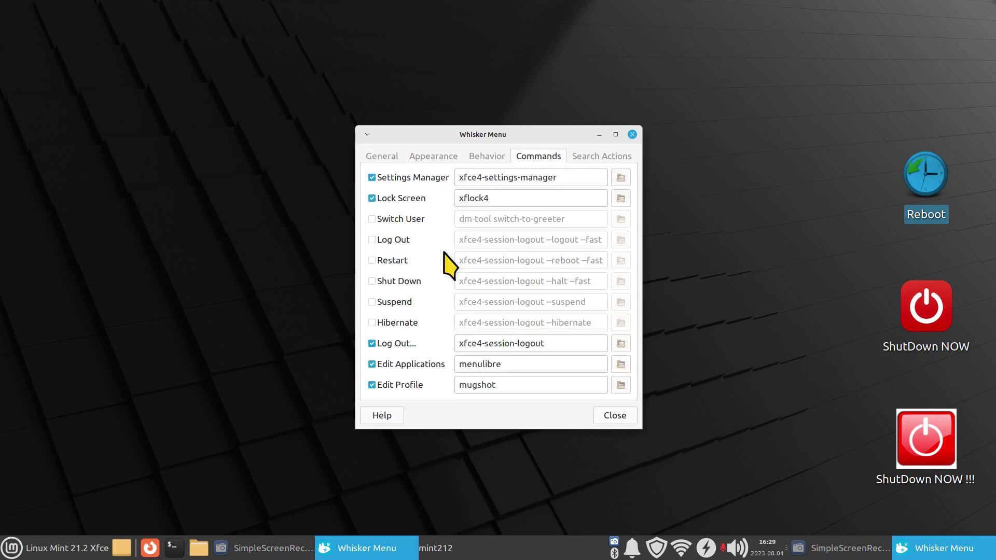
{"action": "left_click", "coordinate": [372, 281]}
{"action": "left_click", "coordinate": [372, 260]}
{"action": "left_click", "coordinate": [617, 415]}
Step: Test the applications menu's Shut Down and Restart commands, cancelling each confirmation, and check the Log Out command beside them
{"action": "left_click", "coordinate": [58, 548]}
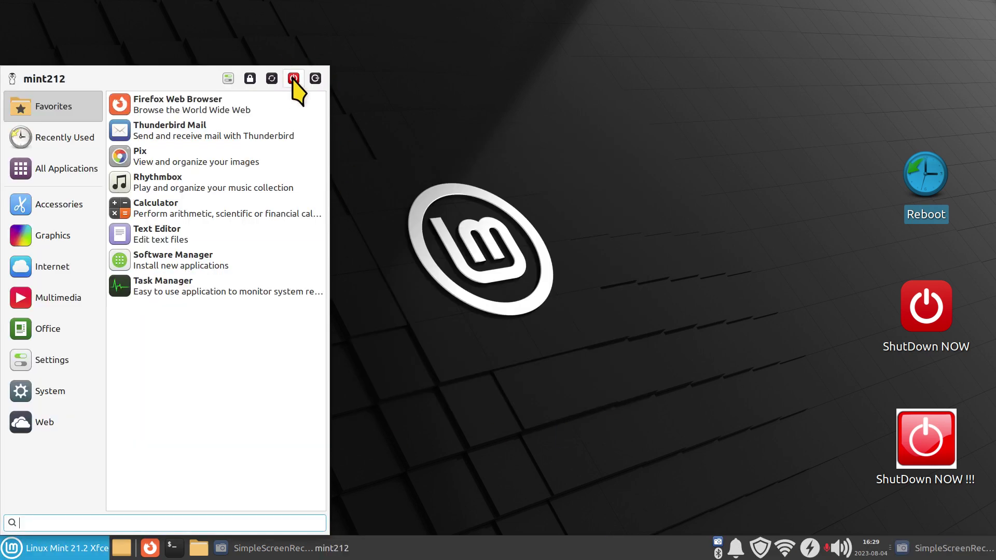
{"action": "left_click", "coordinate": [293, 78]}
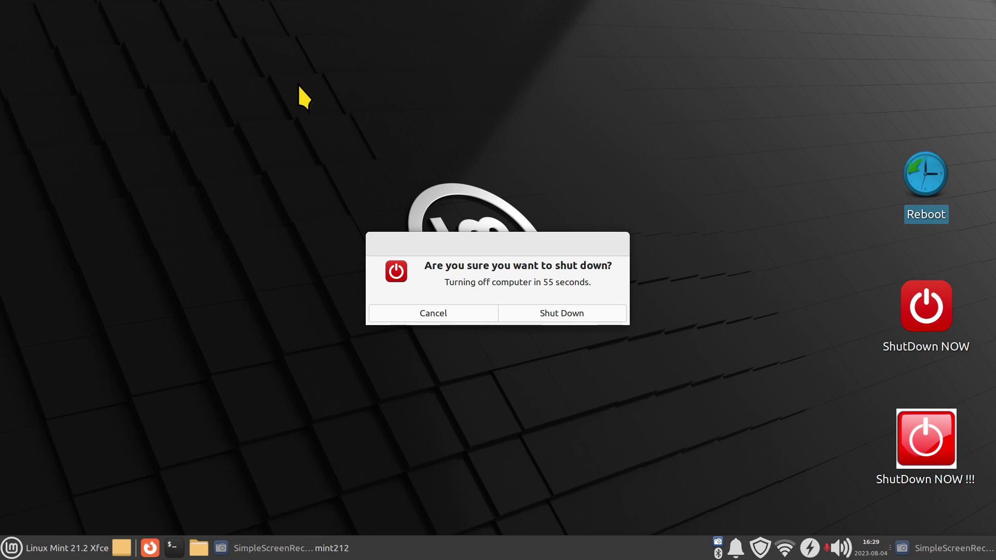
{"action": "left_click", "coordinate": [434, 317]}
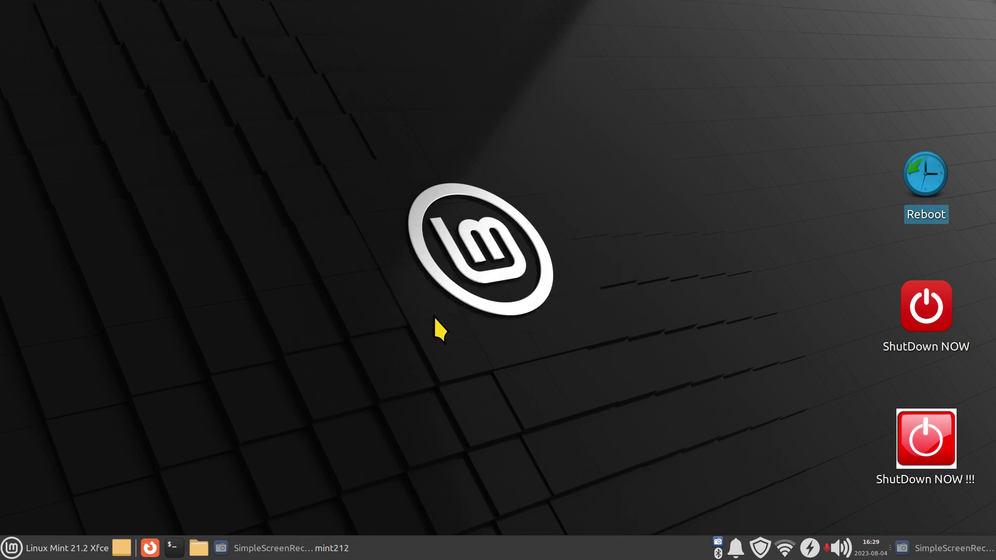
{"action": "left_click", "coordinate": [7, 552]}
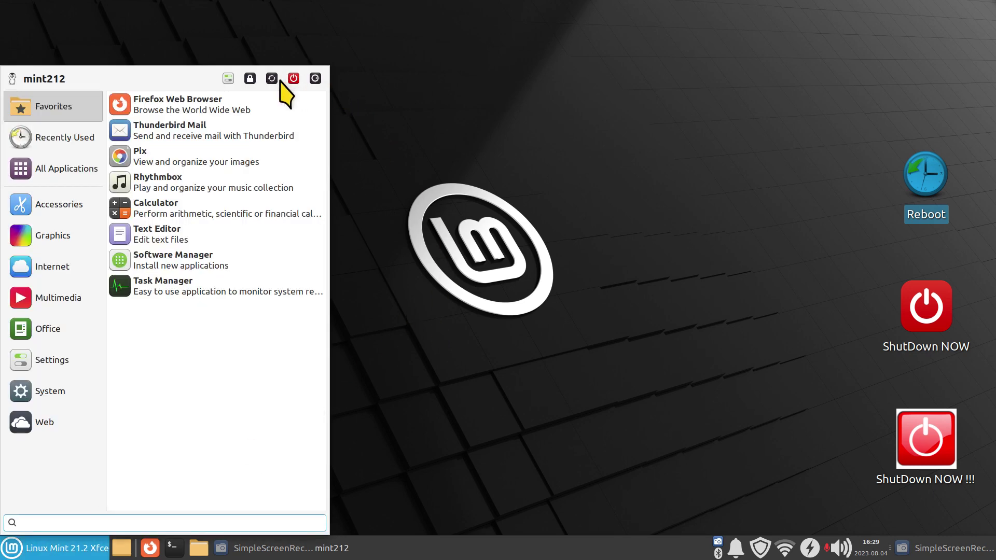
{"action": "left_click", "coordinate": [270, 77]}
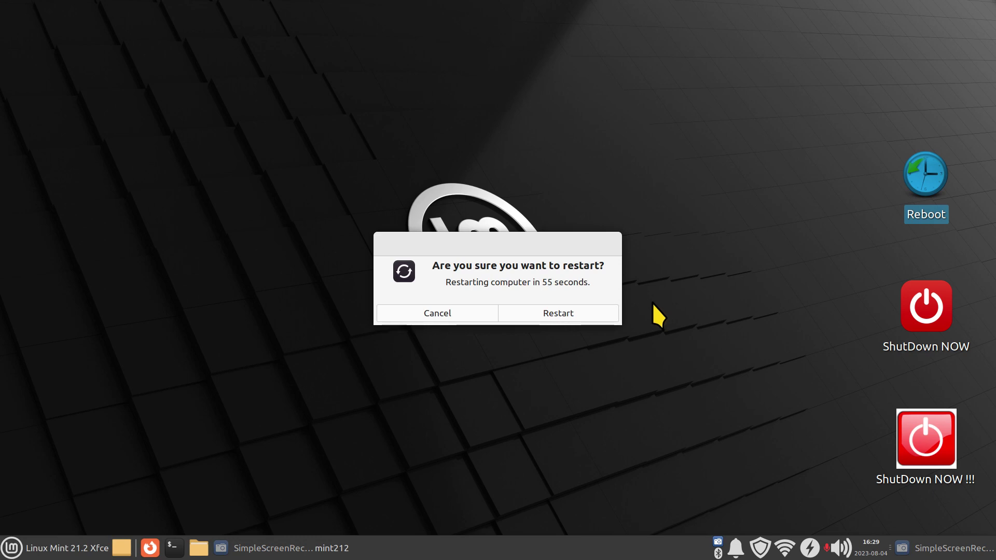
{"action": "left_click", "coordinate": [448, 314]}
{"action": "left_click", "coordinate": [52, 547]}
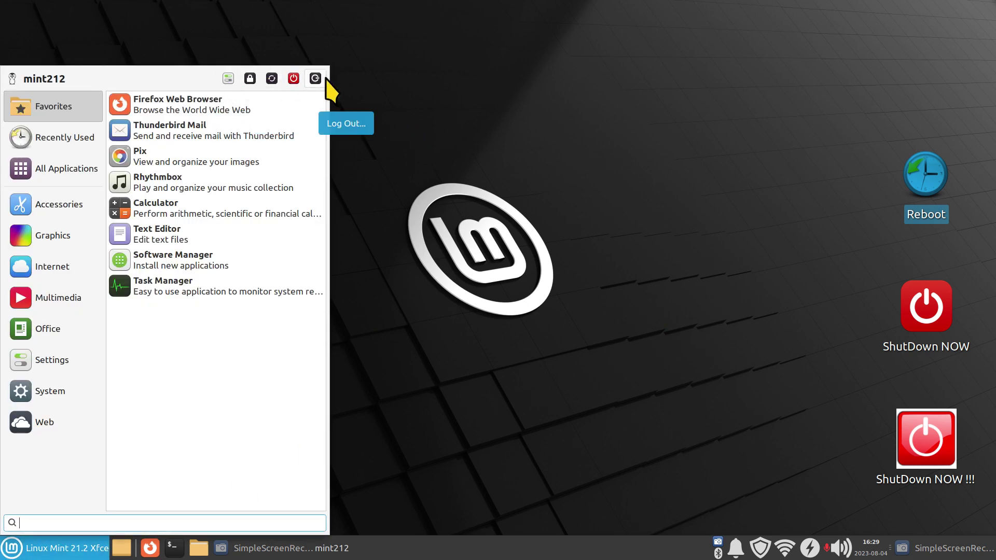
{"action": "left_click", "coordinate": [649, 311]}
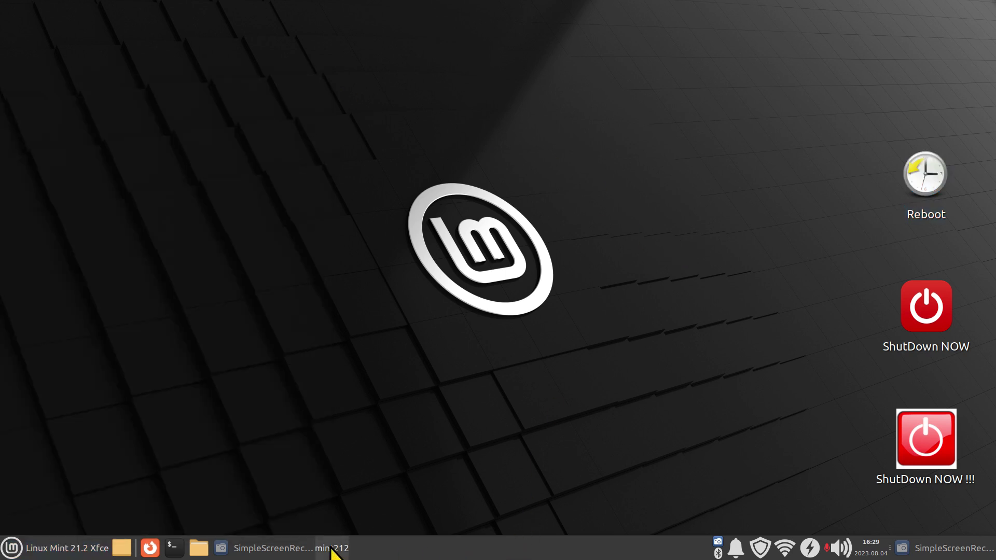
Step: Look up Action Buttons among the items that can be added to the panel, and close the list without adding it
{"action": "right_click", "coordinate": [487, 551]}
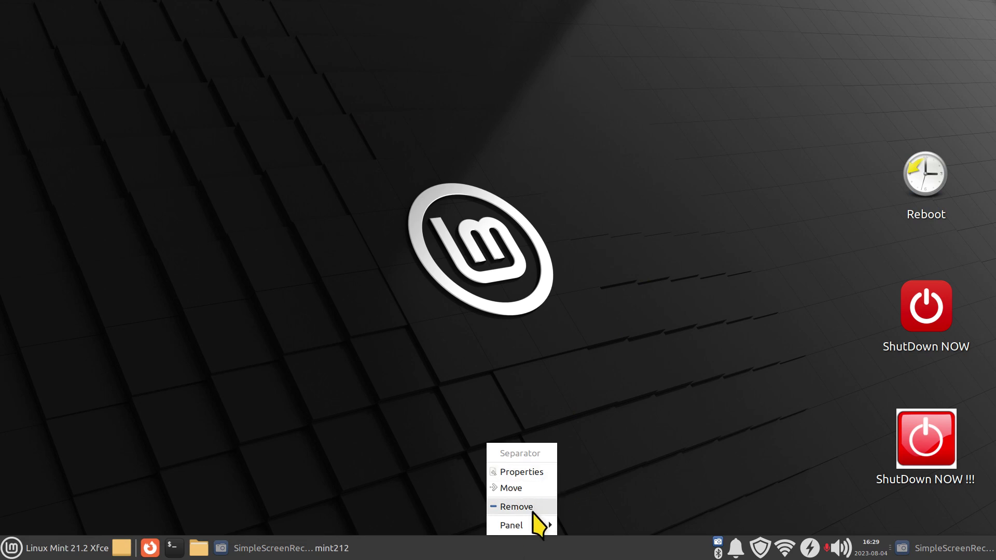
{"action": "mouse_move", "coordinate": [529, 527]}
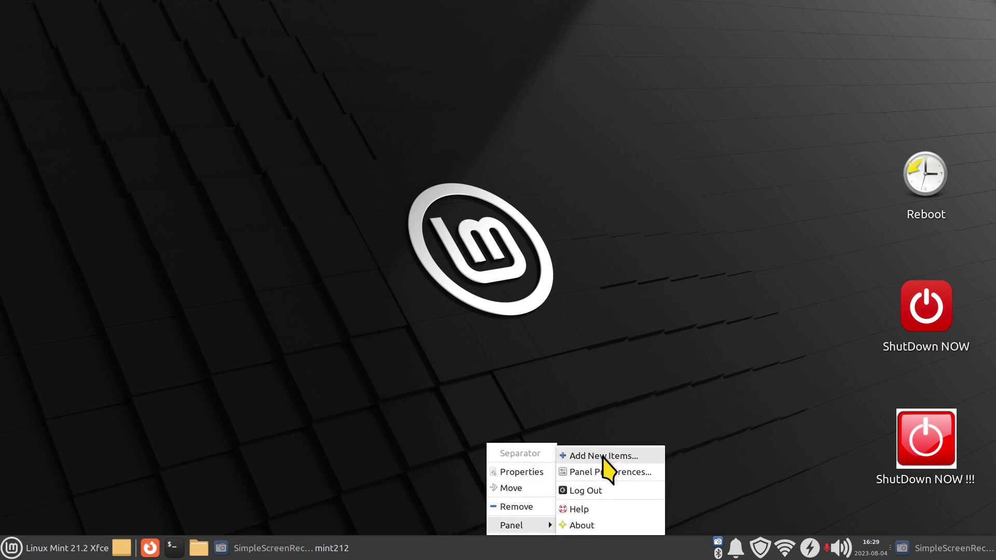
{"action": "left_click", "coordinate": [604, 456]}
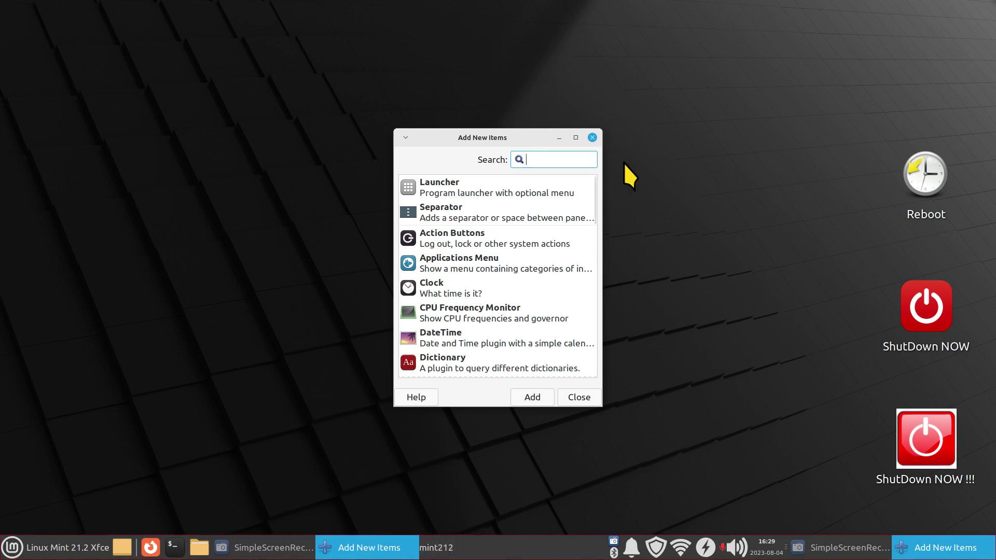
{"action": "left_click", "coordinate": [431, 240]}
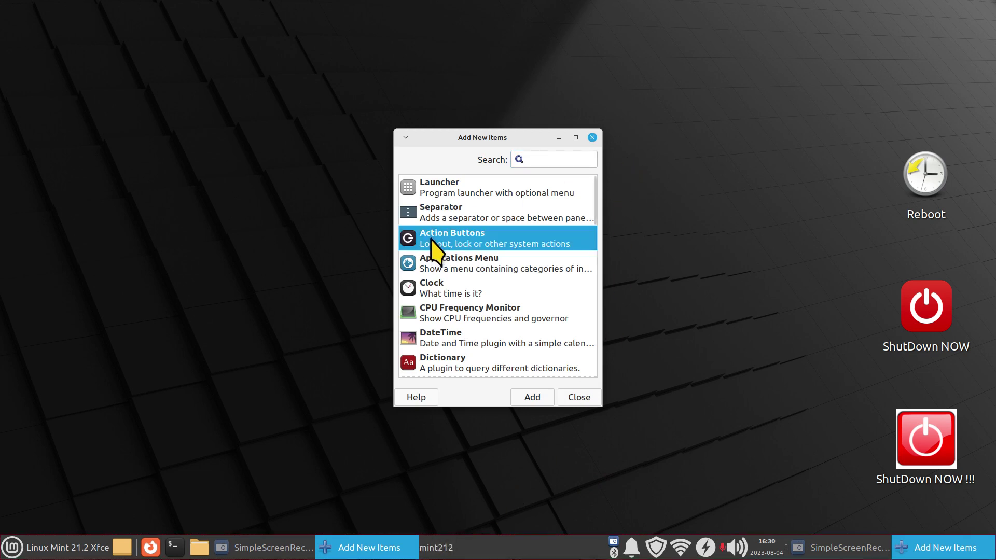
{"action": "left_click", "coordinate": [592, 137]}
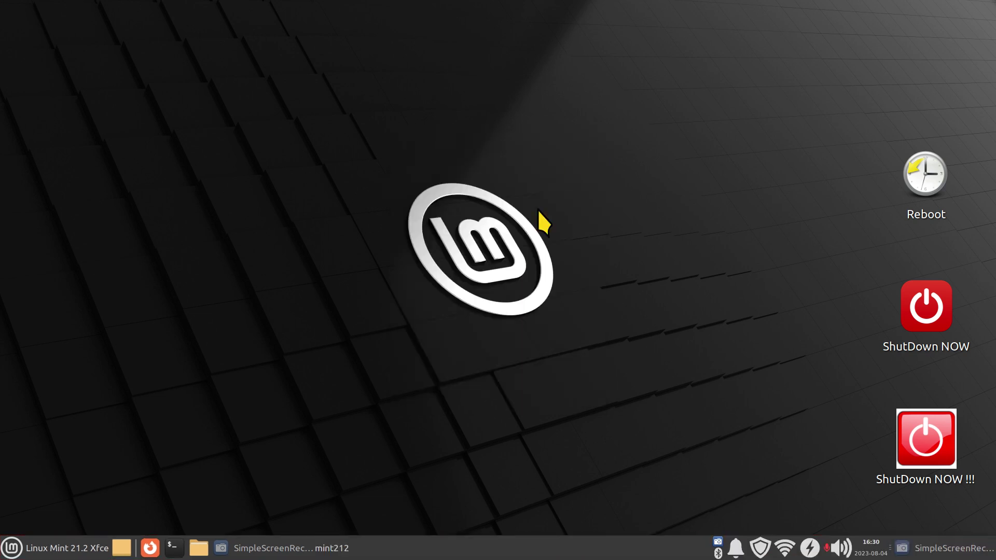
Step: Call up the shutdown confirmation from the panel's Action Buttons menu, cancel it, and review the menu's other session actions
{"action": "left_click", "coordinate": [332, 551]}
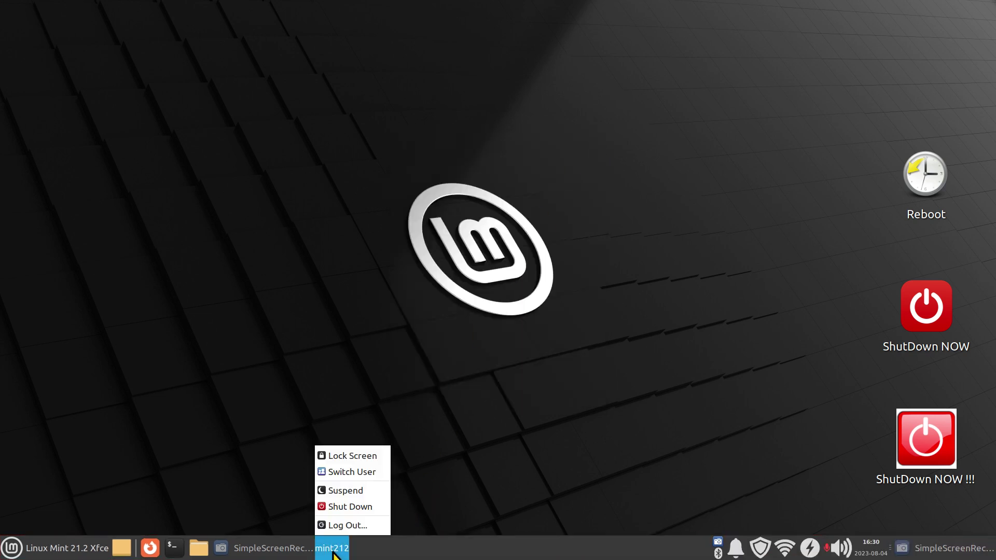
{"action": "left_click", "coordinate": [362, 522]}
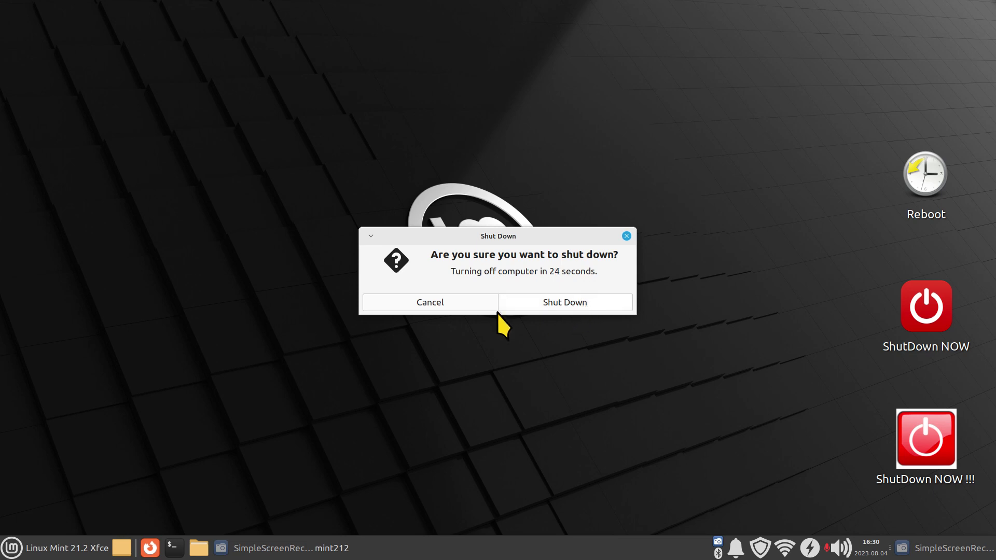
{"action": "left_click", "coordinate": [443, 306]}
{"action": "left_click", "coordinate": [332, 550]}
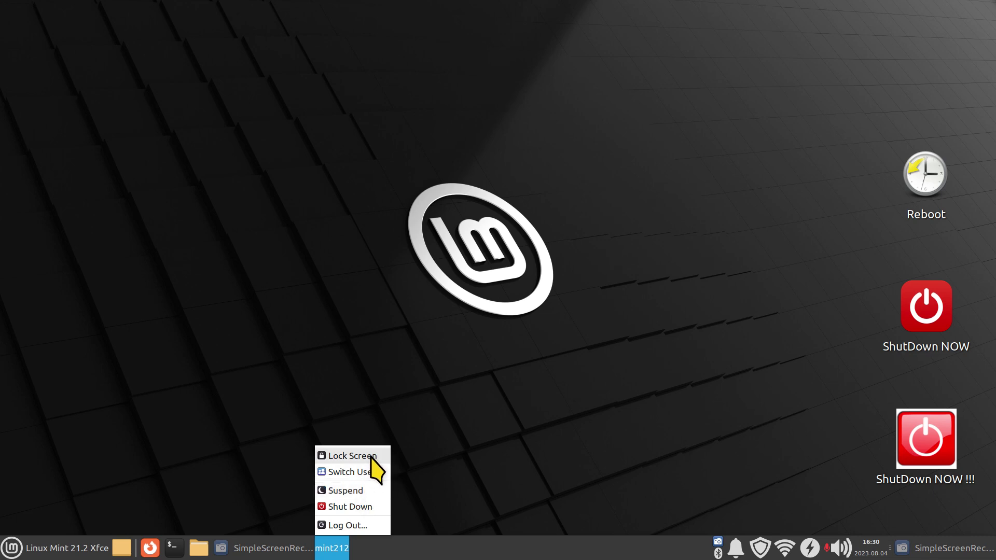
{"action": "left_click", "coordinate": [531, 420]}
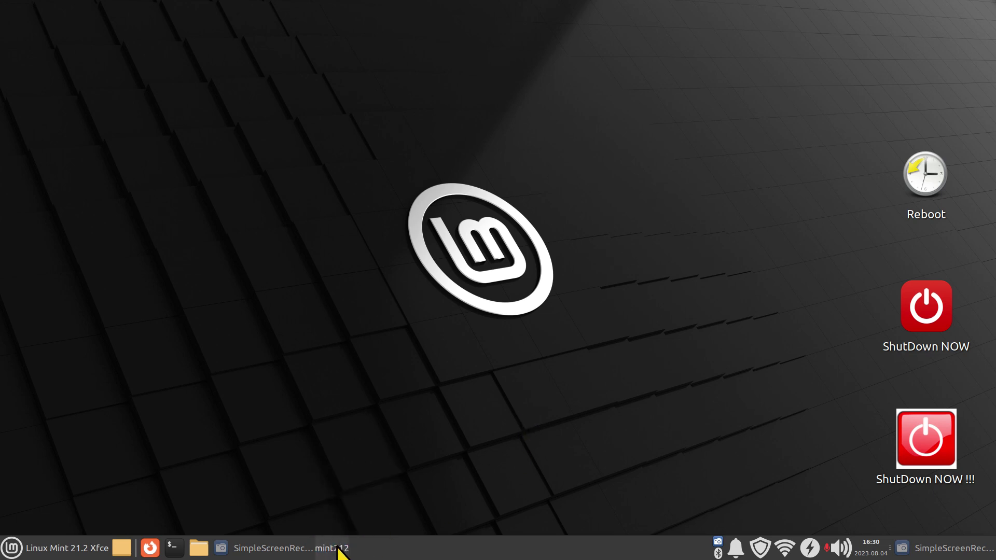
Step: Move the Action Buttons item along the panel to just before the status tray
{"action": "right_click", "coordinate": [342, 547]}
{"action": "left_click", "coordinate": [406, 437]}
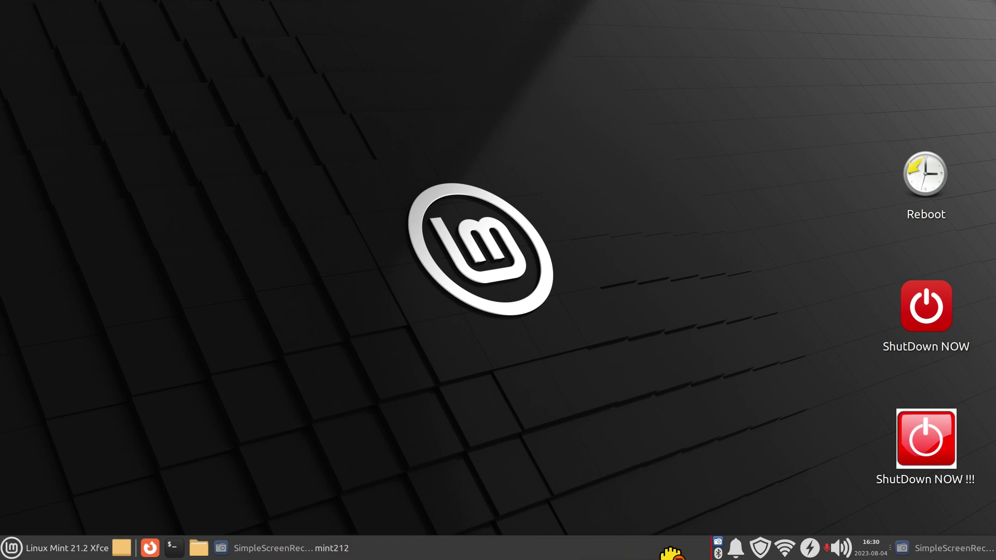
{"action": "left_click", "coordinate": [692, 556]}
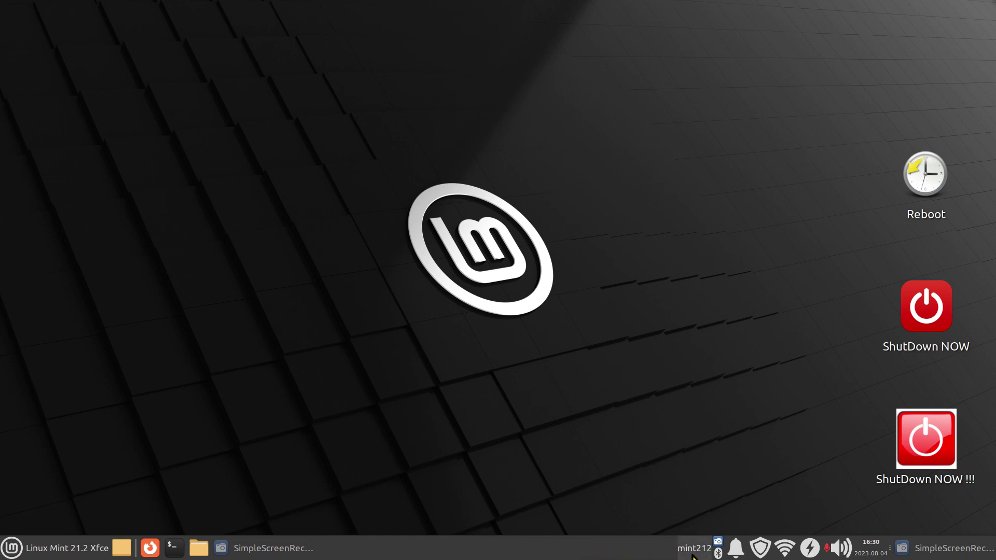
Step: Remove the Action Buttons item from the panel and confirm the removal
{"action": "right_click", "coordinate": [700, 549]}
{"action": "mouse_move", "coordinate": [737, 523]}
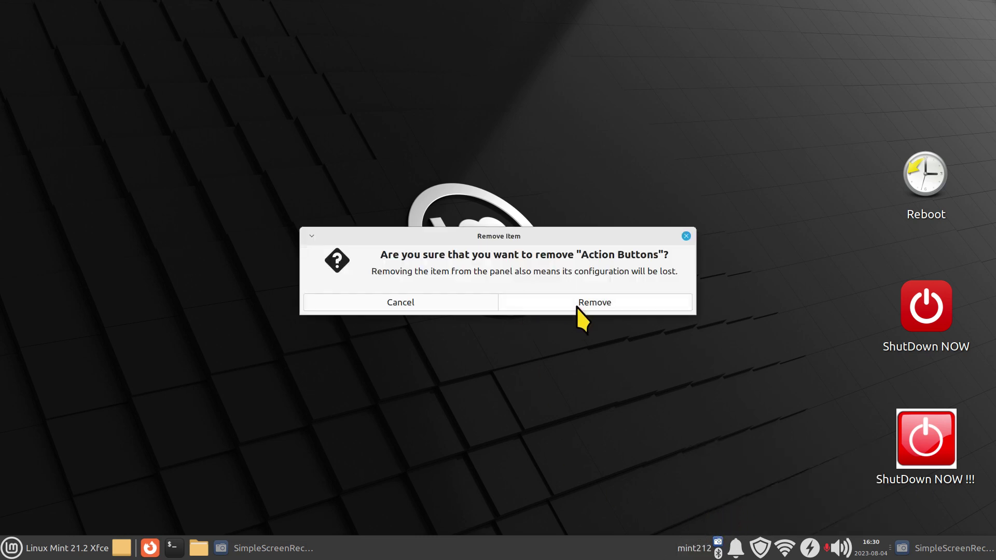
{"action": "left_click", "coordinate": [577, 307]}
Step: Add Action Buttons to the end of the panel from the Add New Items list
{"action": "right_click", "coordinate": [432, 551]}
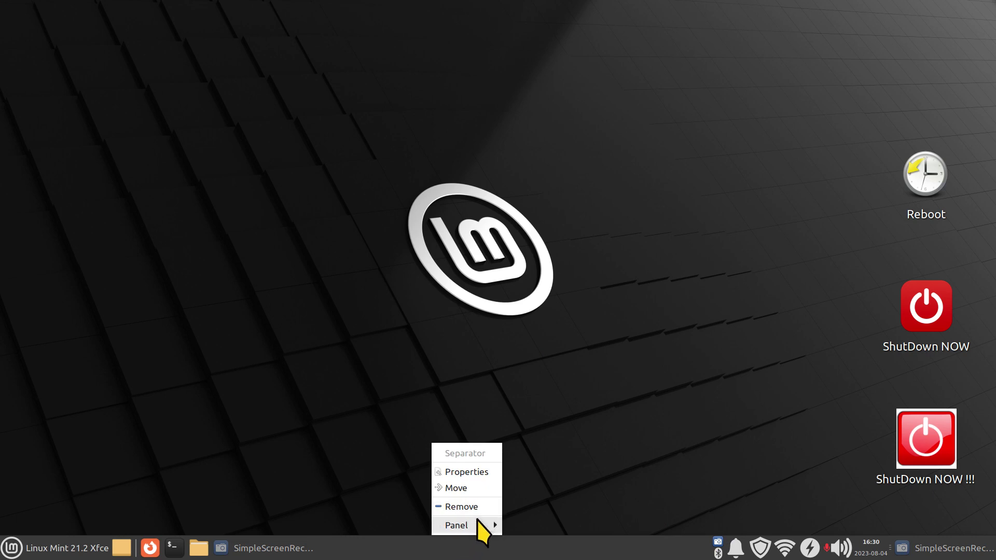
{"action": "mouse_move", "coordinate": [475, 523]}
{"action": "left_click", "coordinate": [569, 457]}
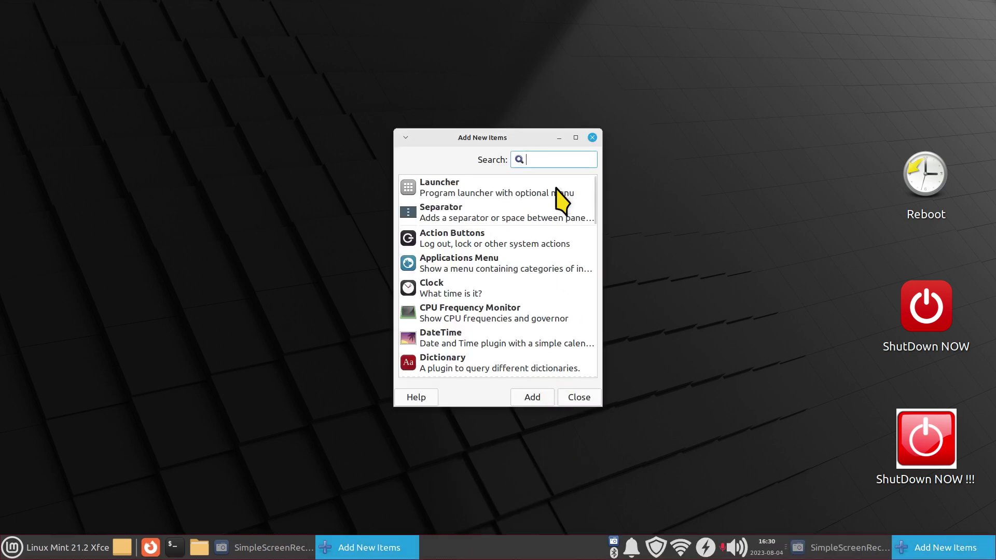
{"action": "double_click", "coordinate": [408, 240]}
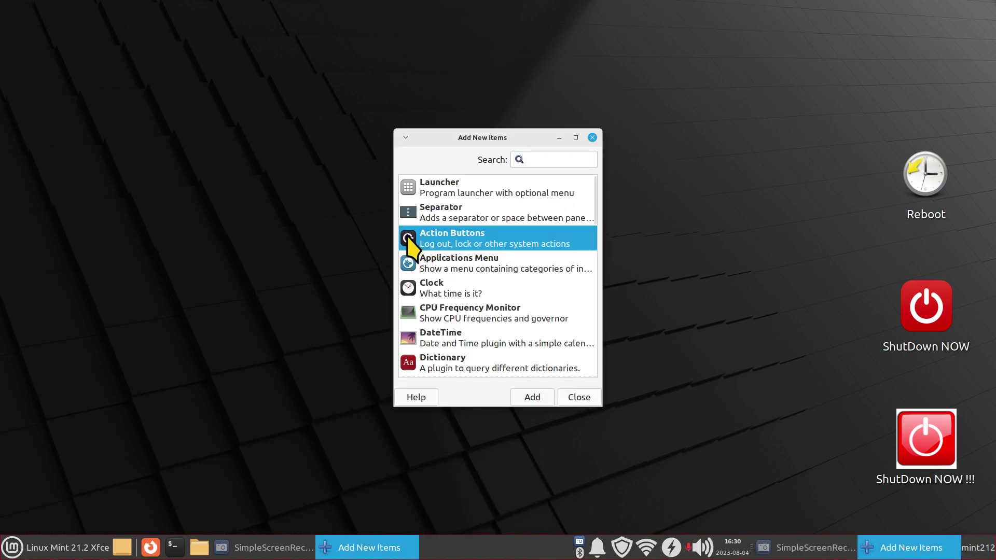
Step: Remove Action Buttons from the end of the panel and place a new one directly after the first set of window buttons
{"action": "right_click", "coordinate": [979, 555]}
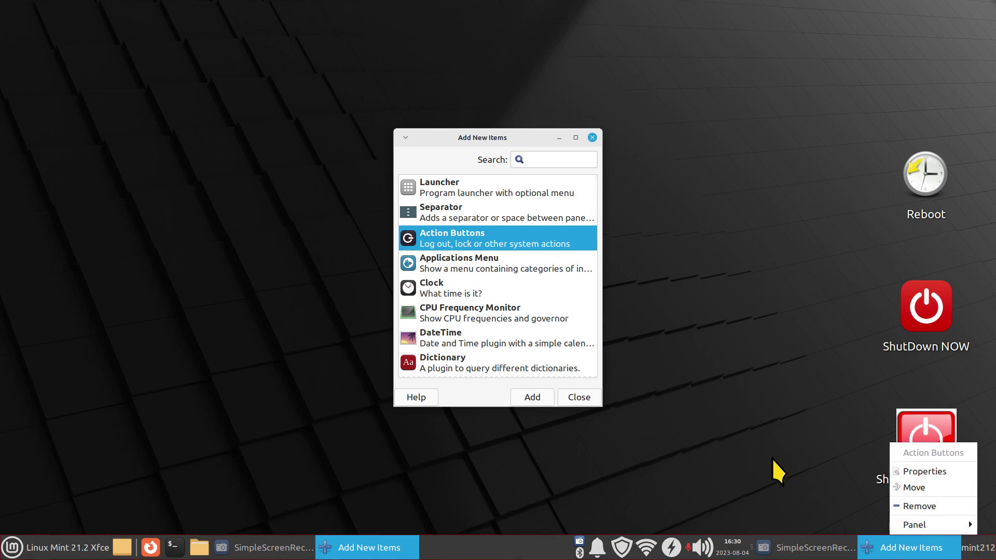
{"action": "left_click", "coordinate": [919, 506]}
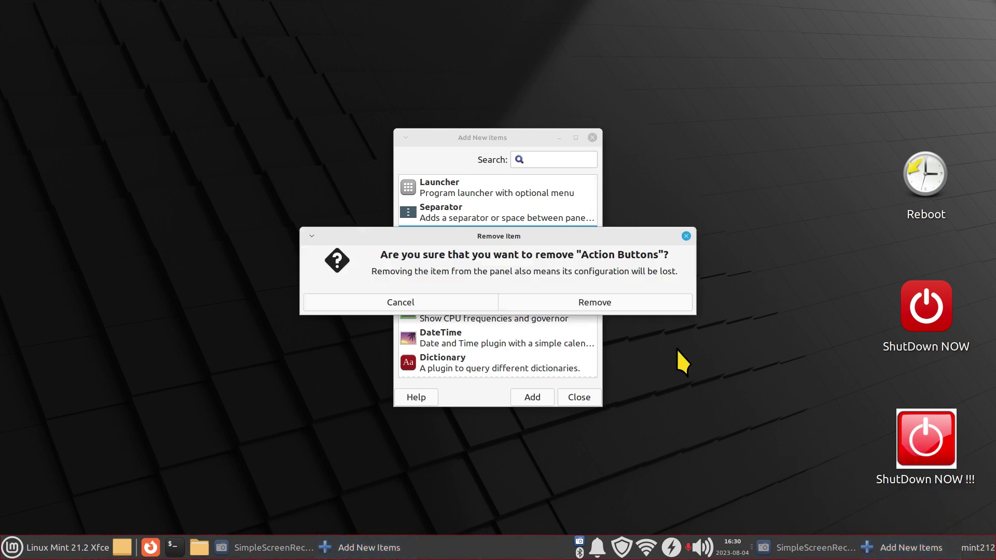
{"action": "left_click", "coordinate": [596, 303]}
{"action": "left_click_drag", "start_coordinate": [409, 239], "coordinate": [468, 546]}
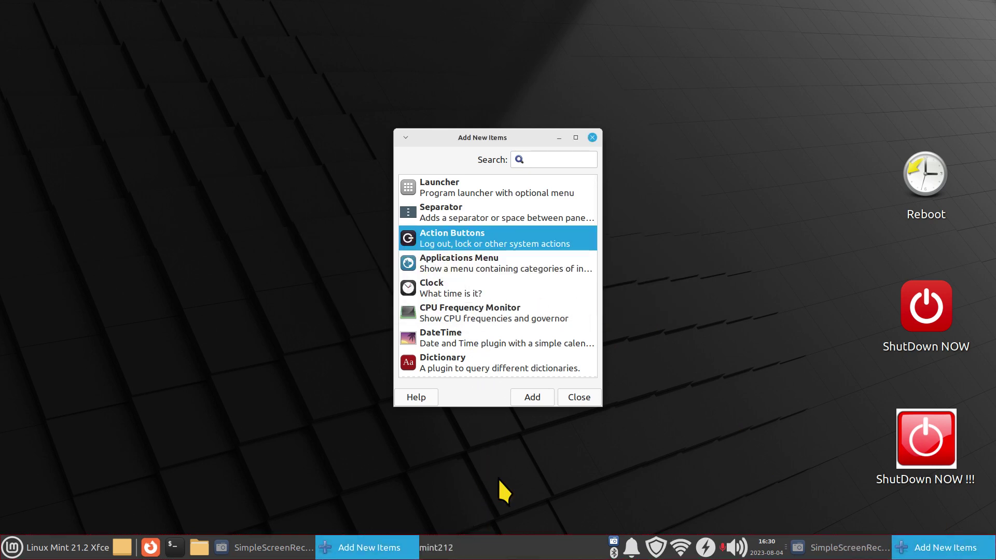
Step: Close the Add New Items list and remove the Action Buttons item that follows the first set of window buttons
{"action": "left_click", "coordinate": [579, 397]}
{"action": "right_click", "coordinate": [335, 550]}
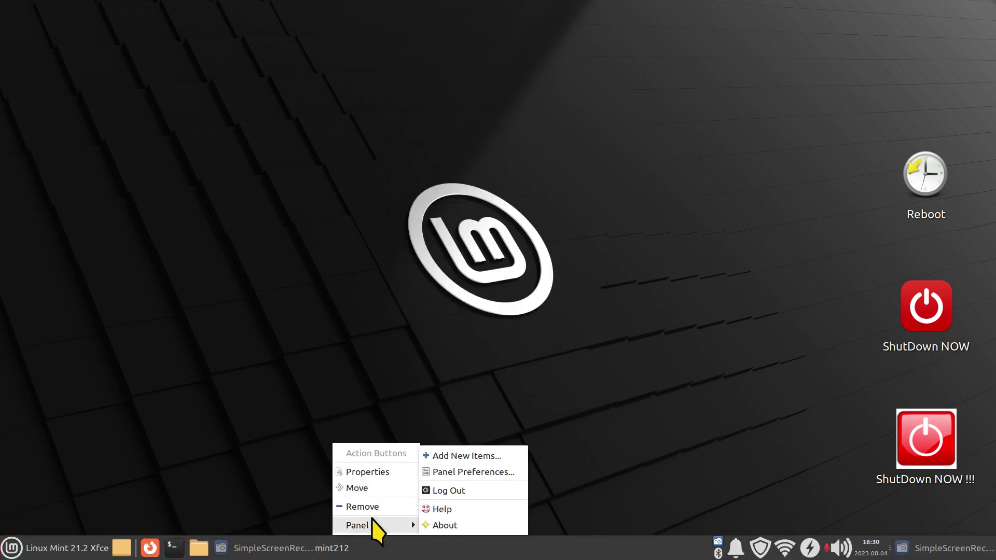
{"action": "left_click", "coordinate": [363, 508]}
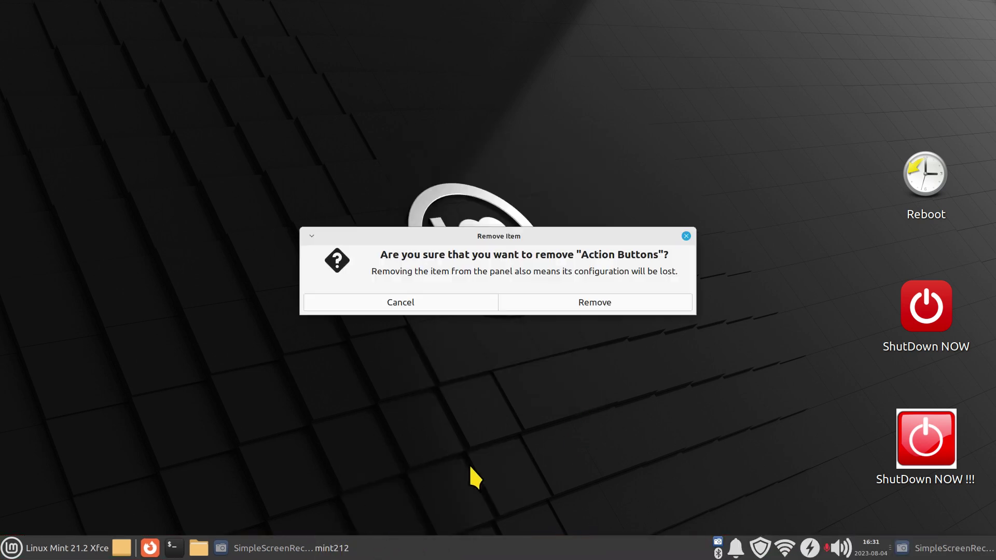
{"action": "left_click", "coordinate": [624, 303]}
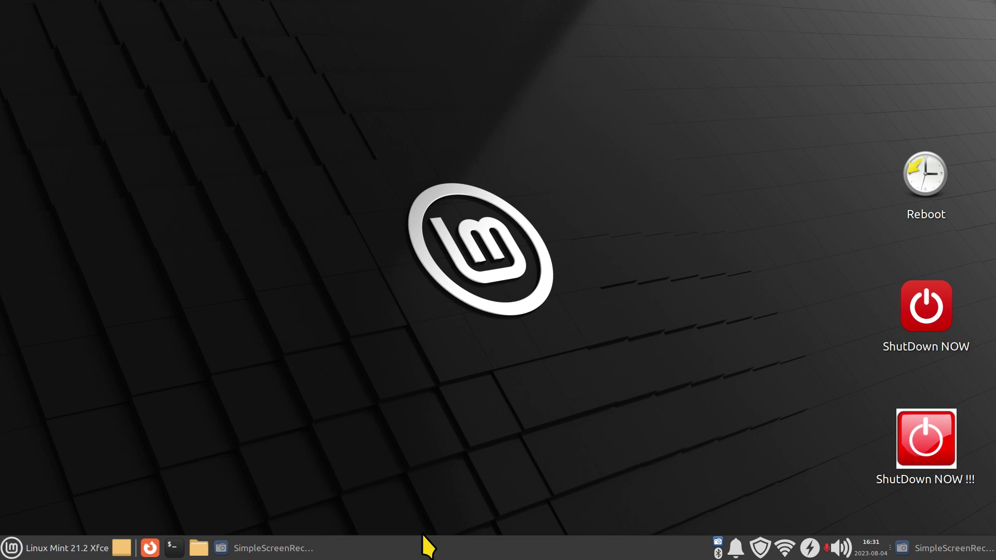
Step: Add Action Buttons to the far end of the panel from the Add New Items list and close the list
{"action": "right_click", "coordinate": [545, 550]}
{"action": "mouse_move", "coordinate": [594, 526]}
{"action": "left_click", "coordinate": [683, 454]}
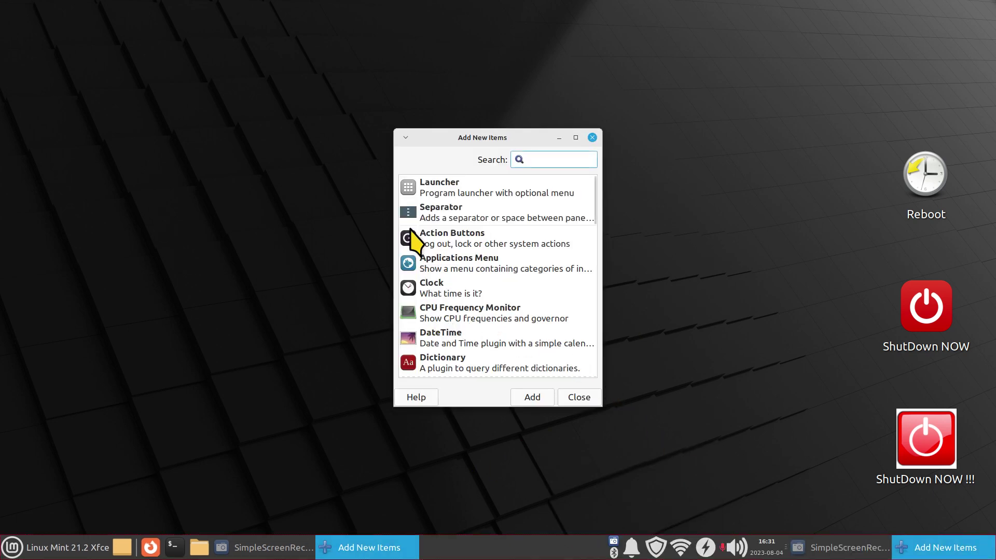
{"action": "left_click", "coordinate": [428, 238]}
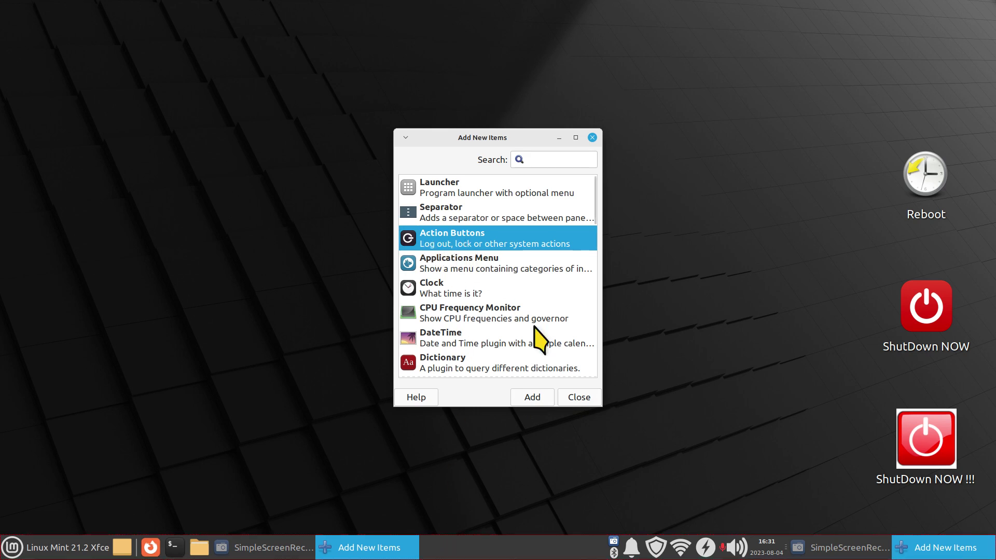
{"action": "left_click", "coordinate": [526, 397]}
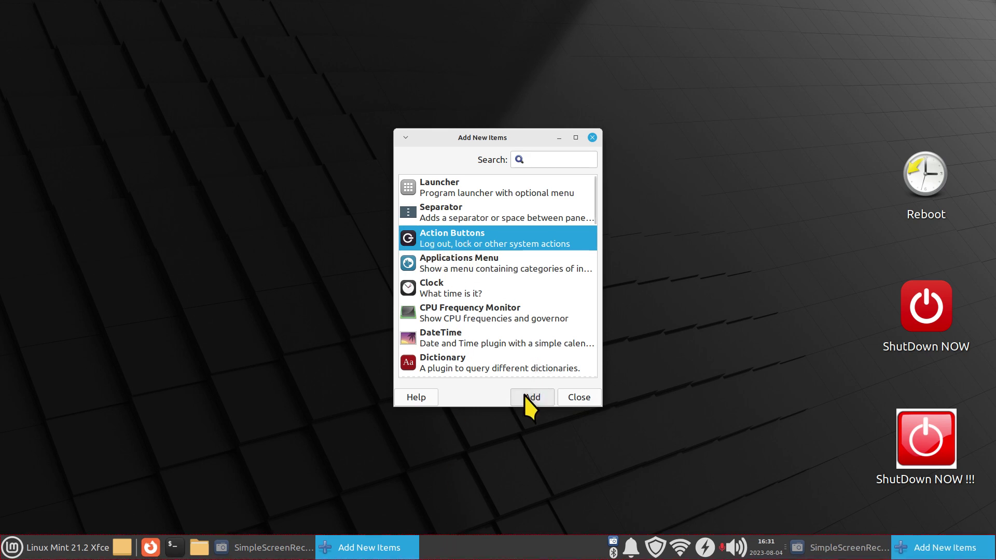
{"action": "left_click", "coordinate": [592, 138]}
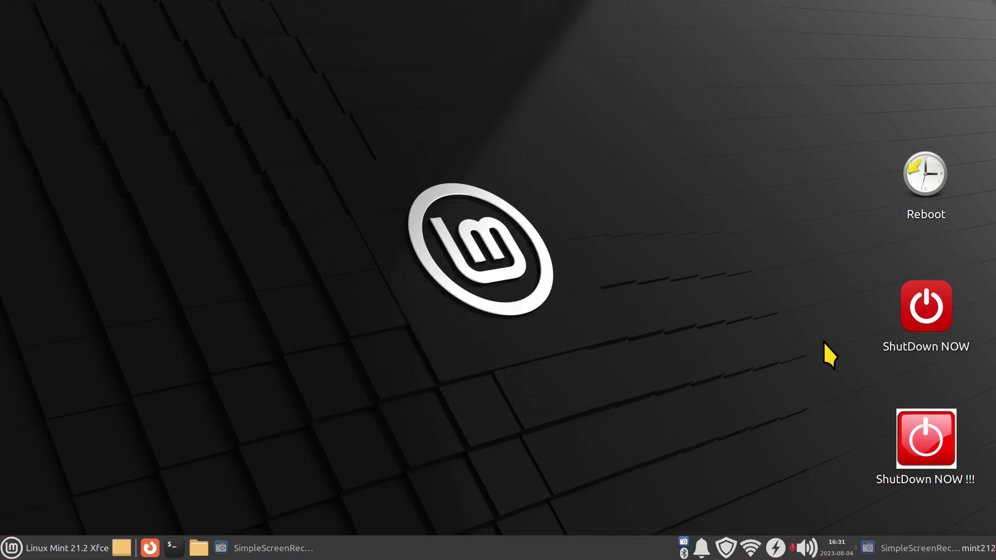
Step: Show the choices of the new Action Buttons item, and bring up the Whisker Menu's log out dialog and cancel it
{"action": "left_click", "coordinate": [984, 549]}
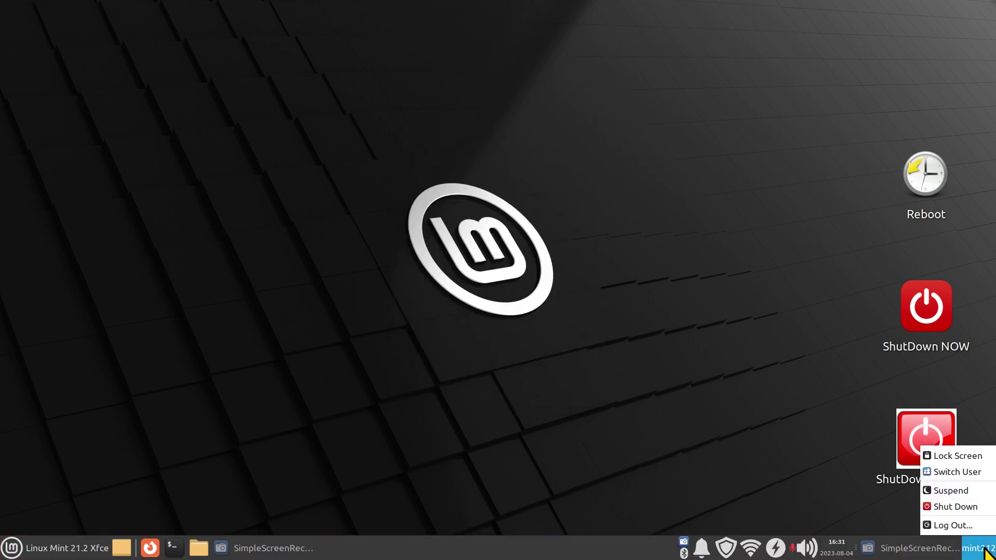
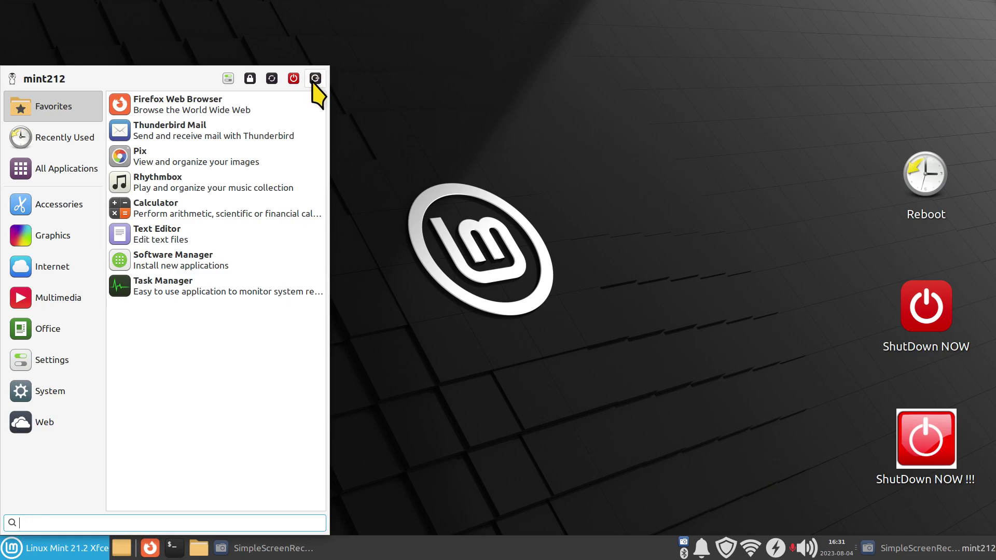
{"action": "left_click", "coordinate": [315, 78]}
{"action": "left_click", "coordinate": [571, 347]}
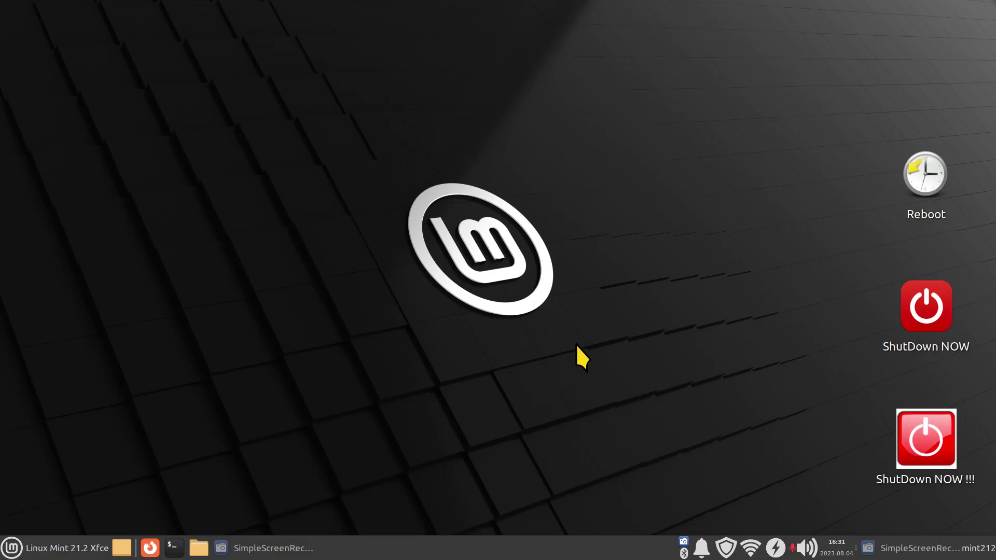
Step: Bring up the Shut Down confirmation from the Whisker Menu and then from Action Buttons, dismissing each one
{"action": "left_click", "coordinate": [11, 548]}
{"action": "left_click", "coordinate": [293, 78]}
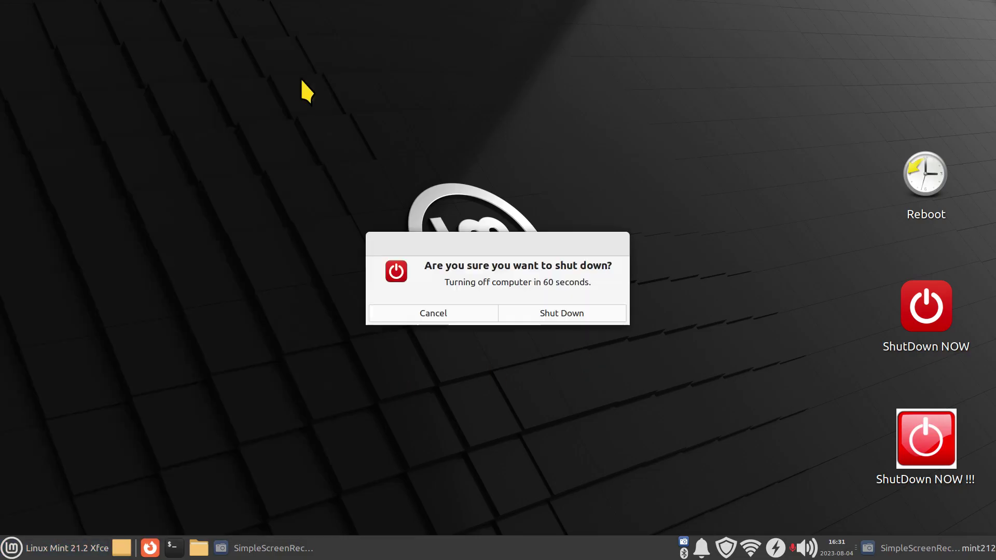
{"action": "left_click", "coordinate": [423, 312]}
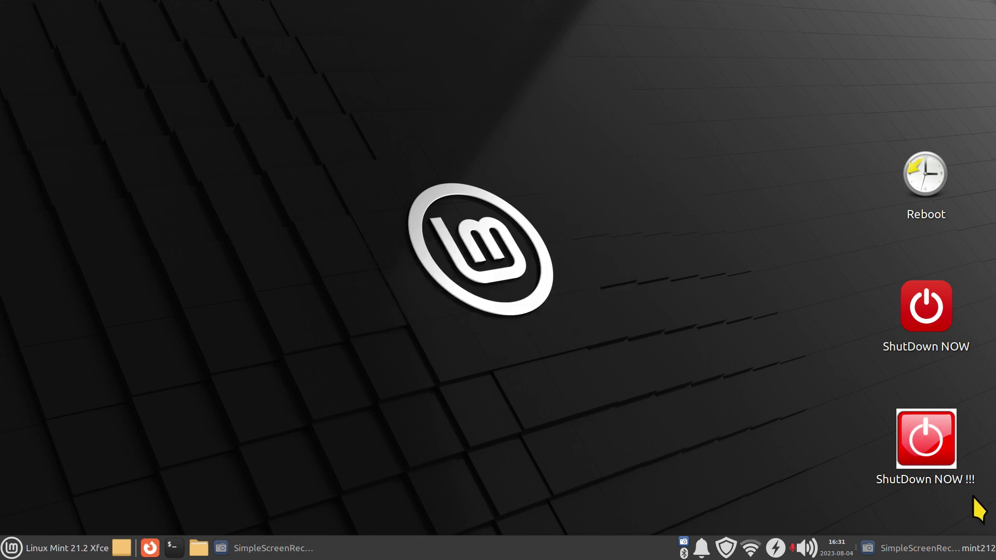
{"action": "left_click", "coordinate": [978, 548]}
{"action": "left_click", "coordinate": [962, 510]}
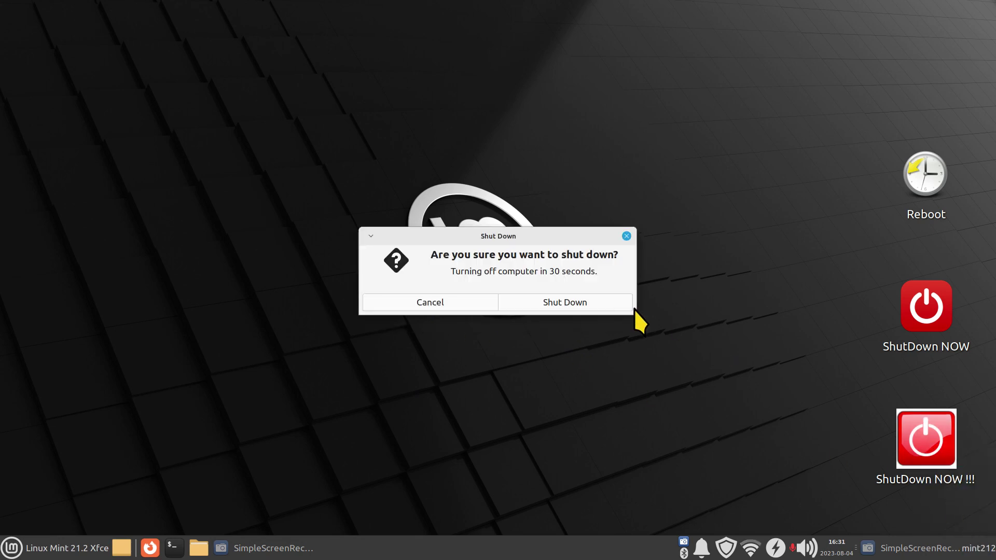
{"action": "left_click", "coordinate": [627, 236]}
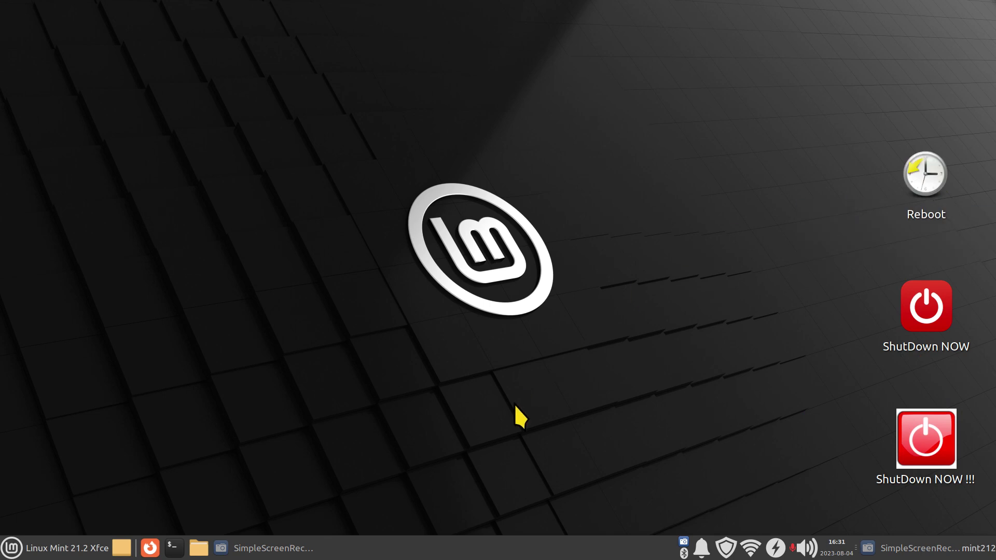
Step: Review the Action Buttons choices again, and reopen the Whisker Menu's log out dialog to view its options before cancelling it
{"action": "left_click", "coordinate": [980, 548]}
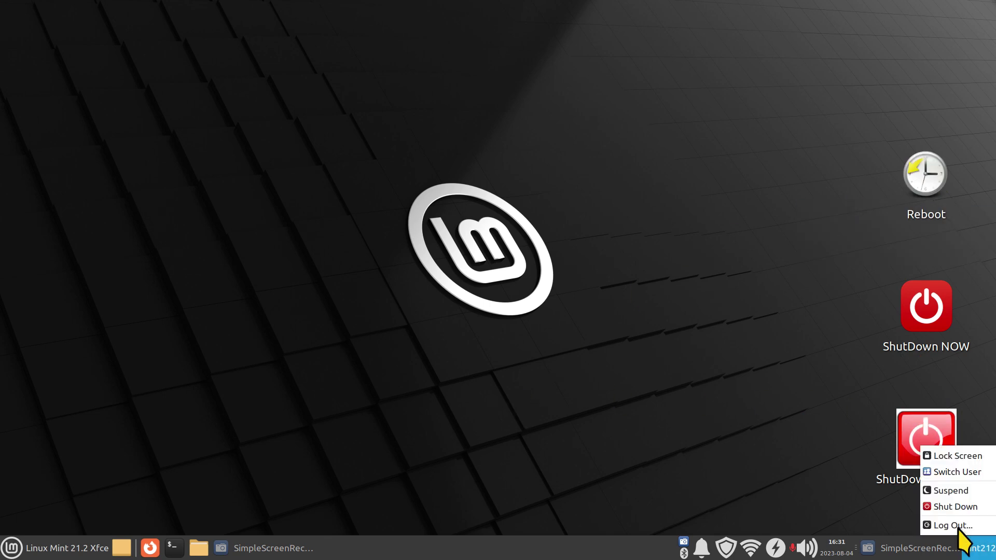
{"action": "left_click", "coordinate": [863, 477]}
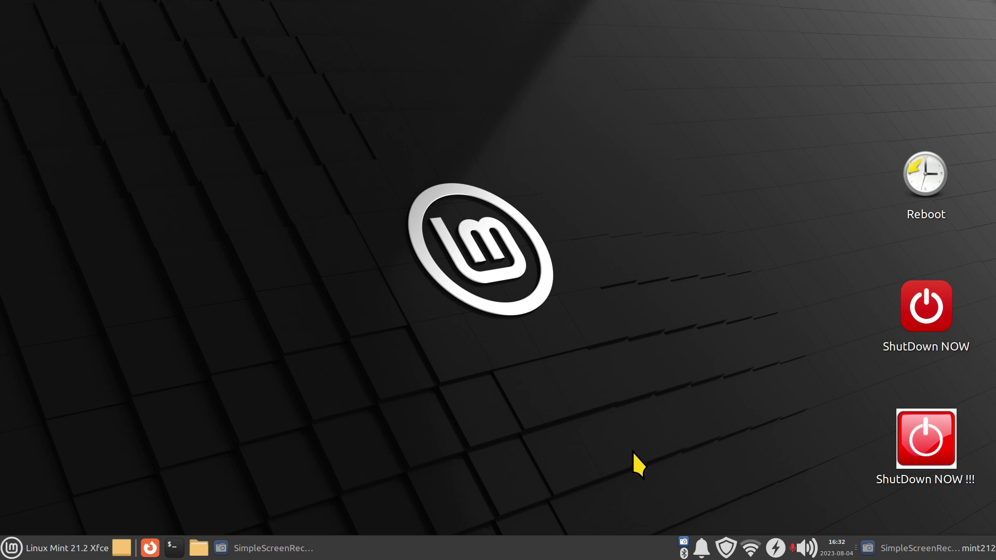
{"action": "left_click", "coordinate": [42, 551]}
{"action": "left_click", "coordinate": [319, 79]}
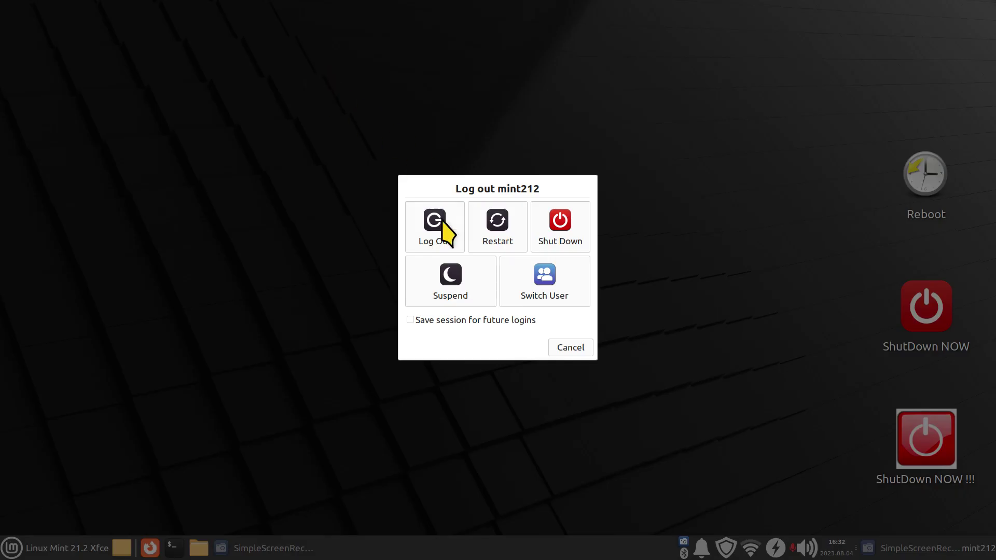
{"action": "left_click", "coordinate": [566, 348]}
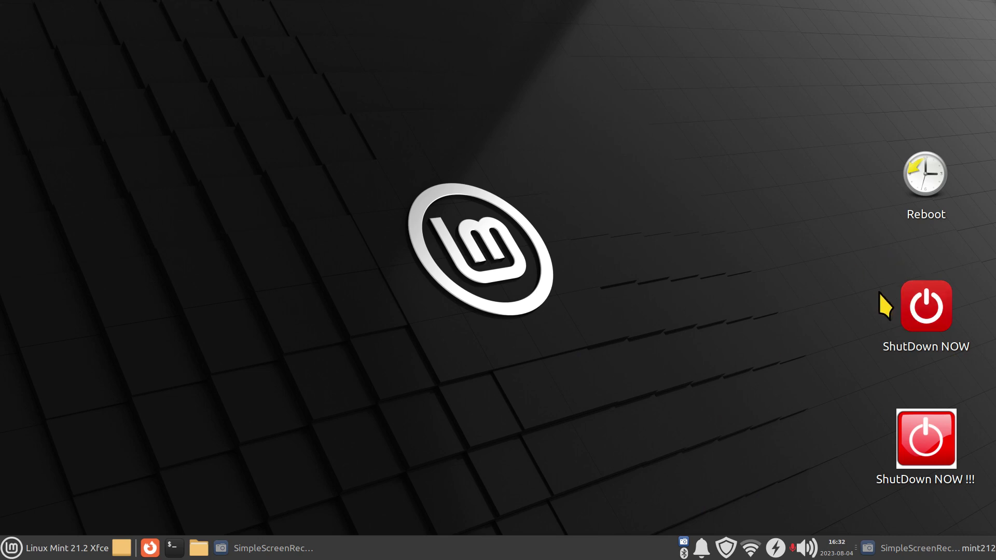
Step: Move the Reboot icon inward on the desktop and open a Create Launcher dialog placed beside it
{"action": "left_click_drag", "start_coordinate": [924, 177], "coordinate": [687, 223]}
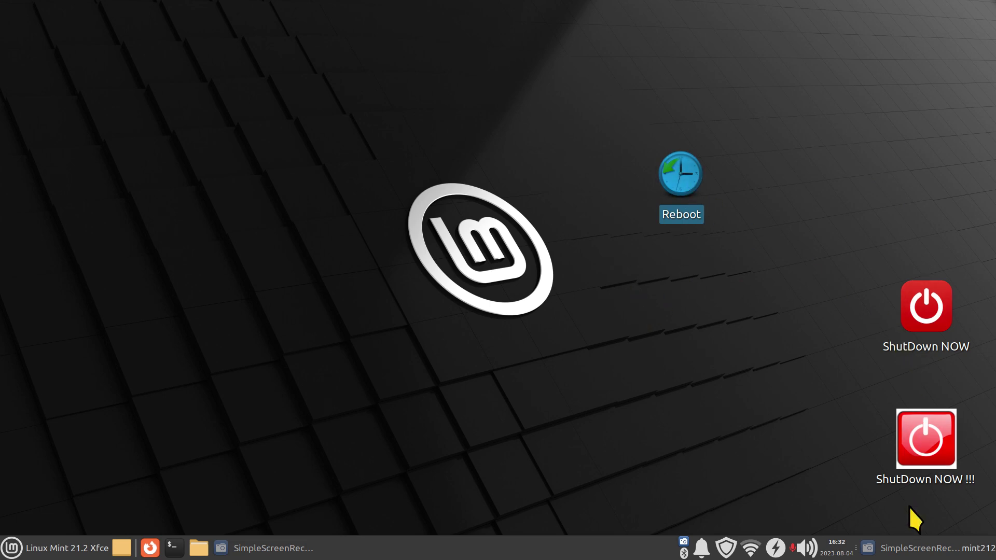
{"action": "right_click", "coordinate": [269, 127]}
{"action": "left_click", "coordinate": [293, 134]}
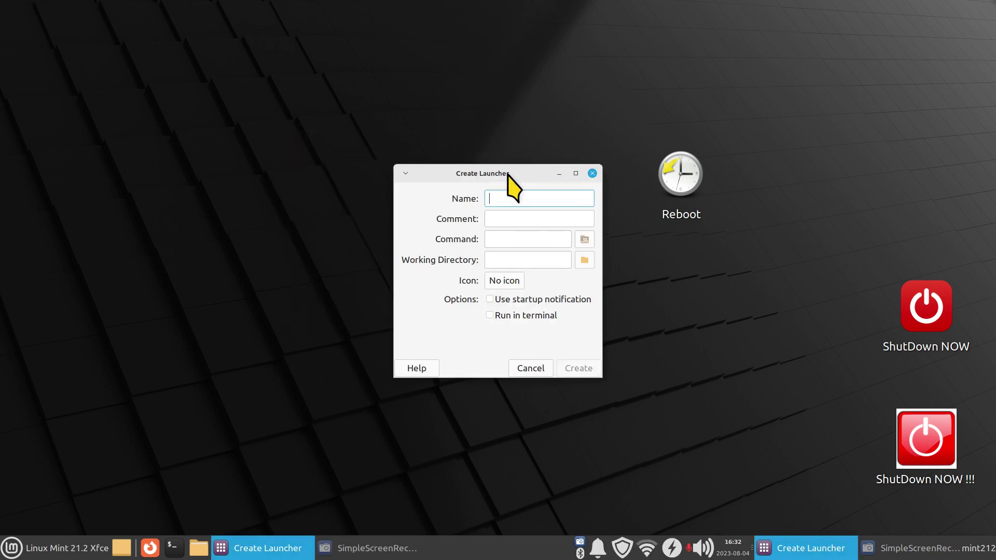
{"action": "left_click_drag", "start_coordinate": [509, 177], "coordinate": [291, 174]}
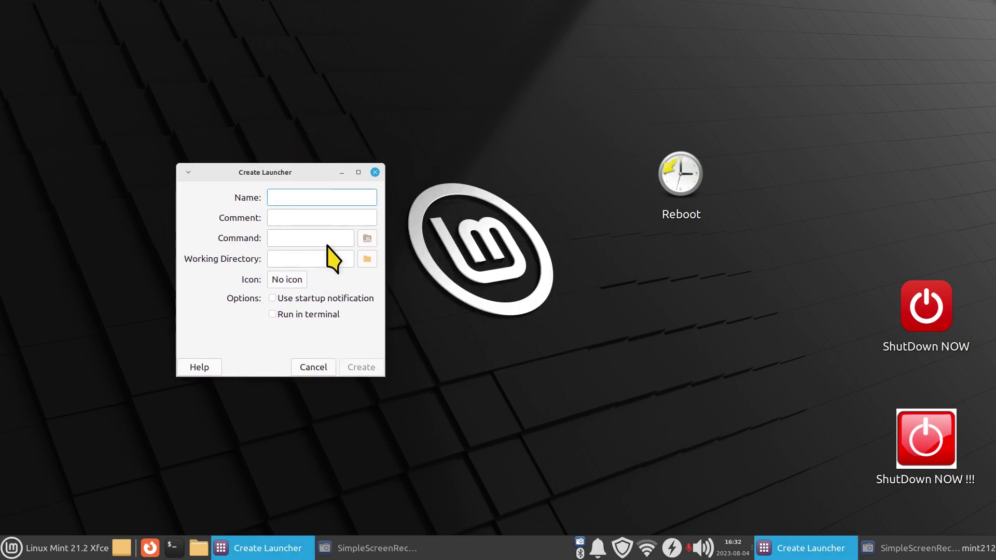
{"action": "left_click", "coordinate": [302, 238]}
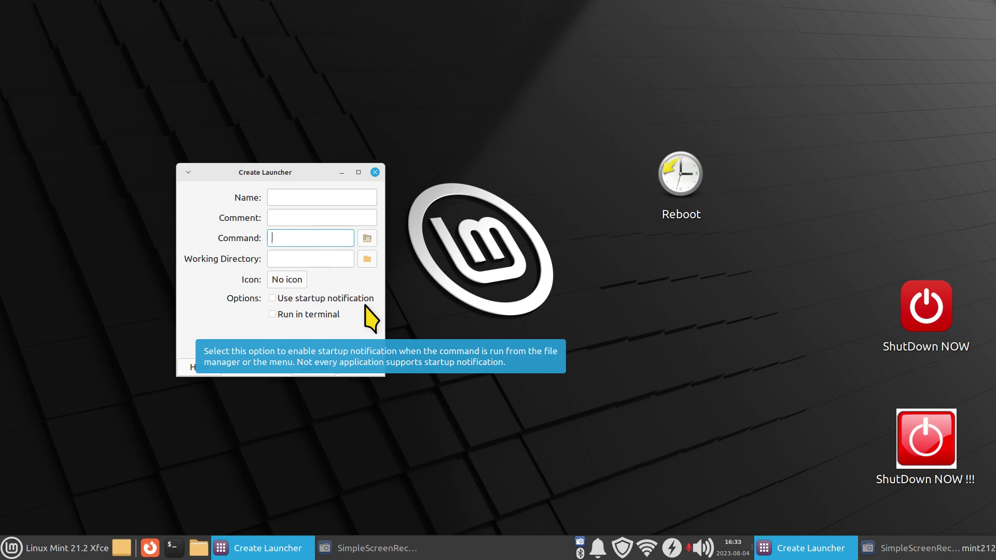
{"action": "left_click_drag", "start_coordinate": [304, 172], "coordinate": [325, 140]}
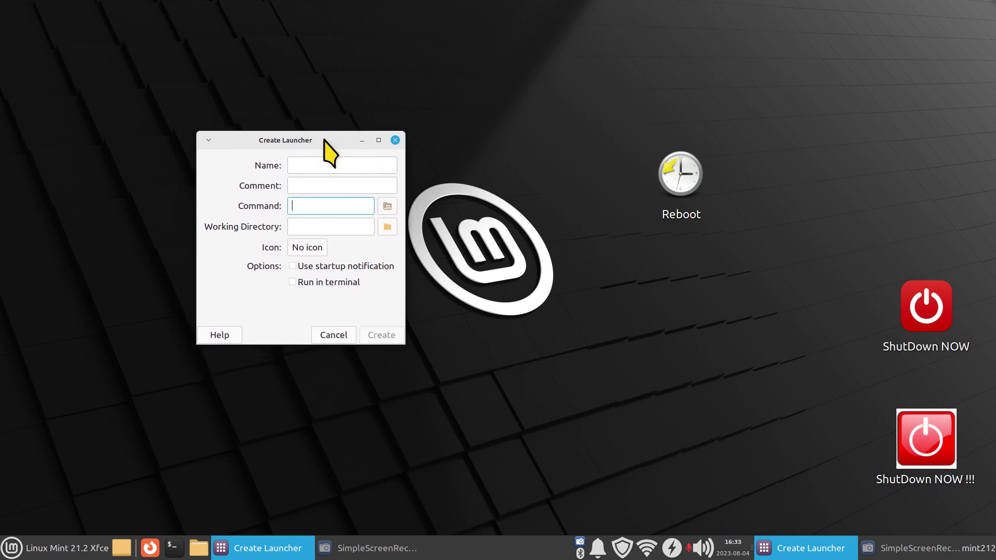
{"action": "left_click", "coordinate": [305, 163]}
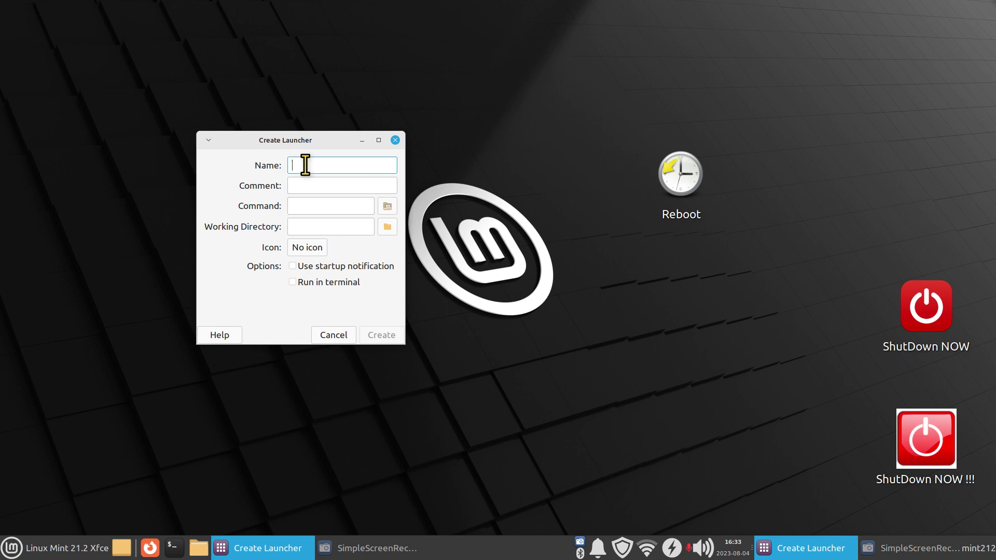
{"action": "left_click", "coordinate": [305, 205]}
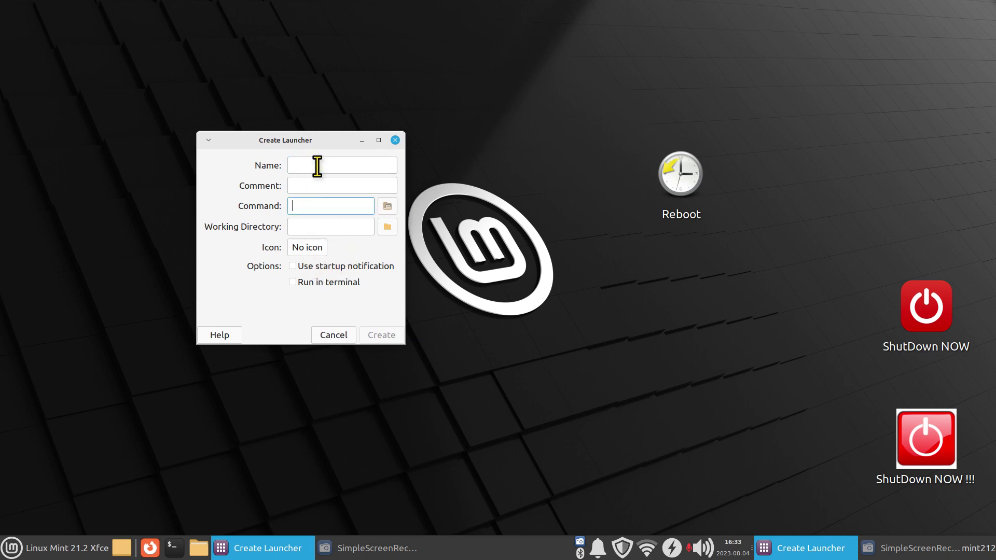
Step: Show the launcher settings in the Reboot icon's properties next to the Create Launcher dialog
{"action": "right_click", "coordinate": [678, 167]}
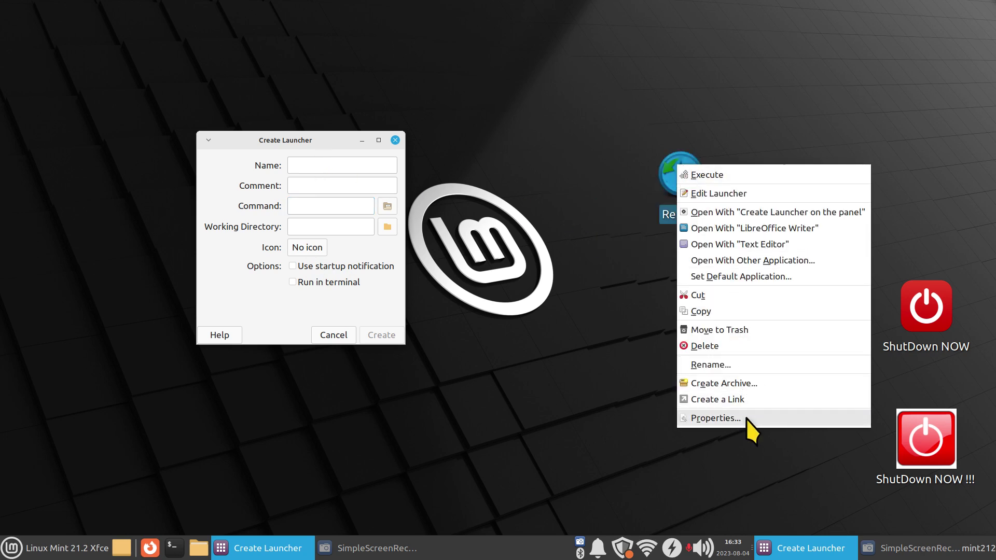
{"action": "left_click", "coordinate": [747, 417]}
{"action": "left_click_drag", "start_coordinate": [530, 147], "coordinate": [660, 95]}
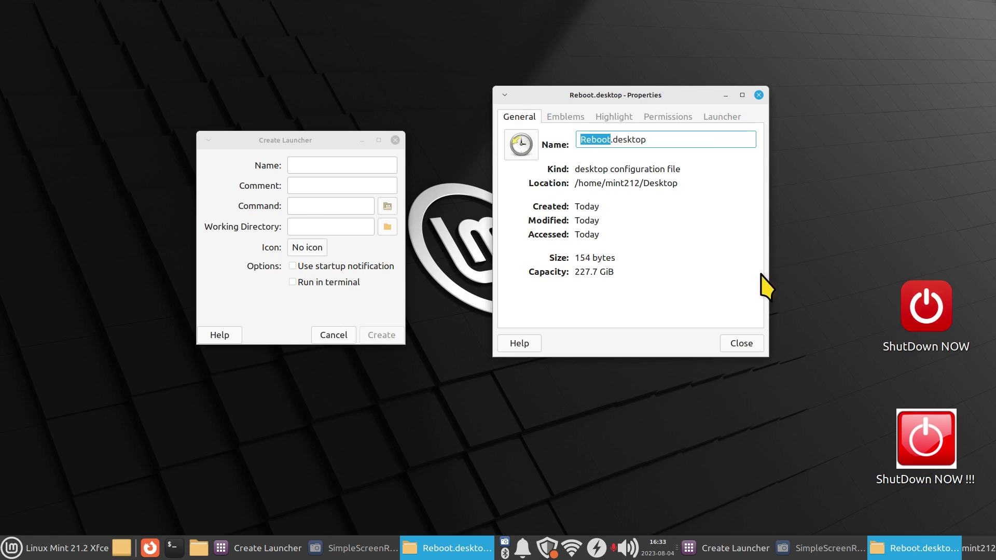
{"action": "left_click", "coordinate": [719, 117]}
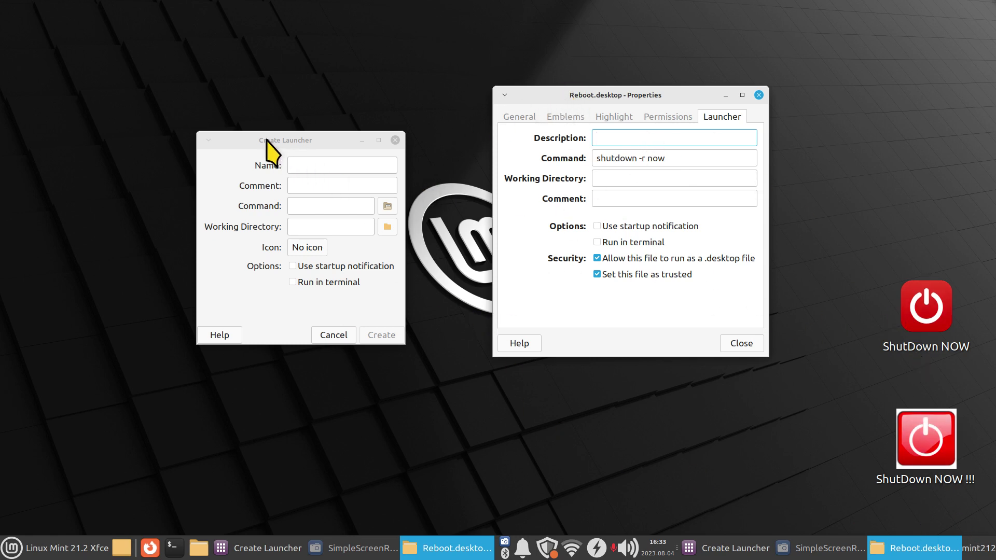
Step: Reposition the Create Launcher and Reboot properties windows to uncover the Reboot icon, leaving the new launcher's name empty
{"action": "left_click", "coordinate": [313, 162]}
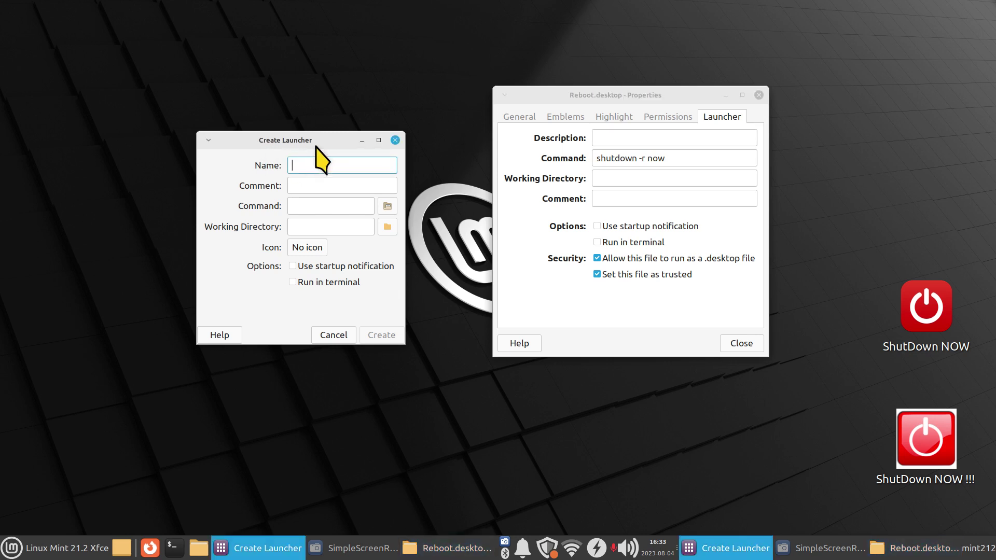
{"action": "left_click_drag", "start_coordinate": [309, 143], "coordinate": [295, 163]}
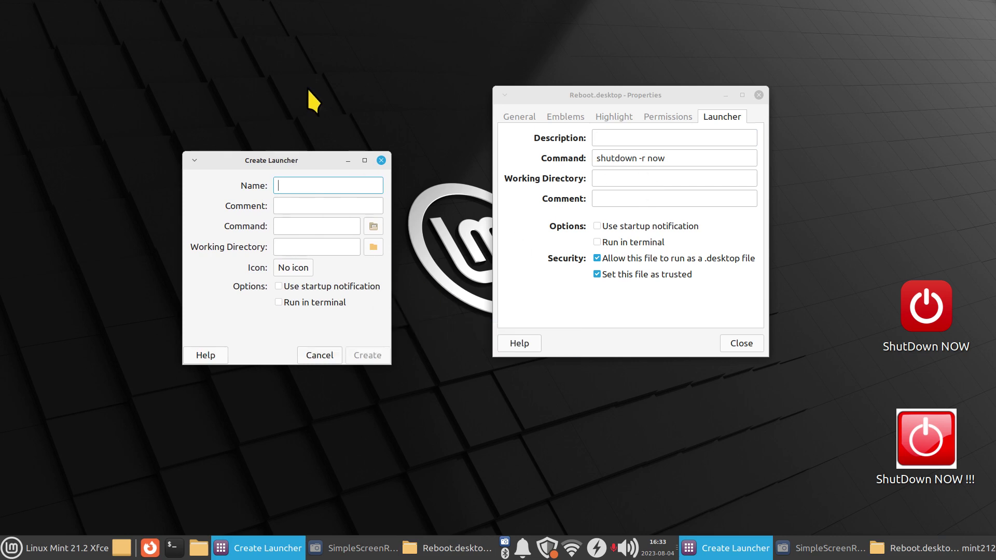
{"action": "type", "text": "rE"}
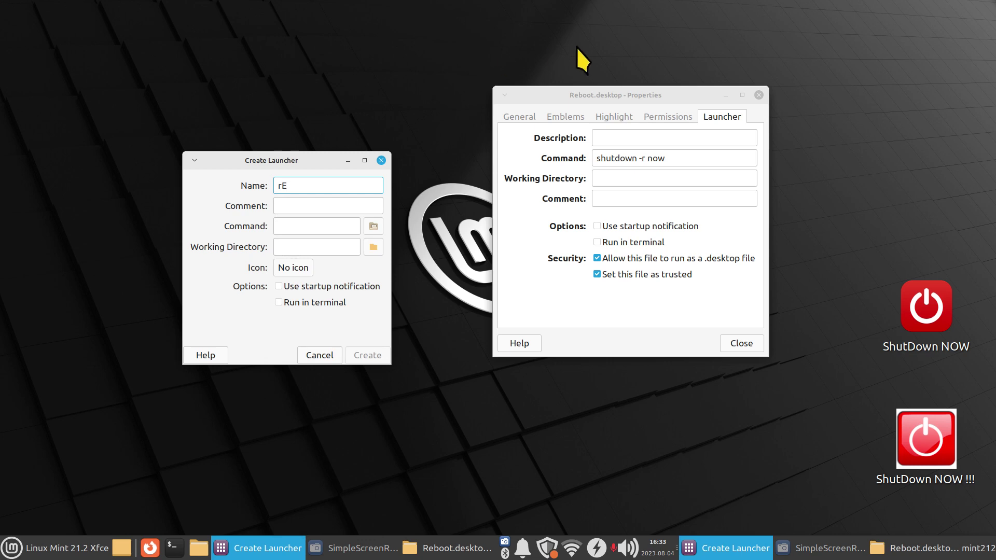
{"action": "left_click_drag", "start_coordinate": [648, 97], "coordinate": [671, 239]}
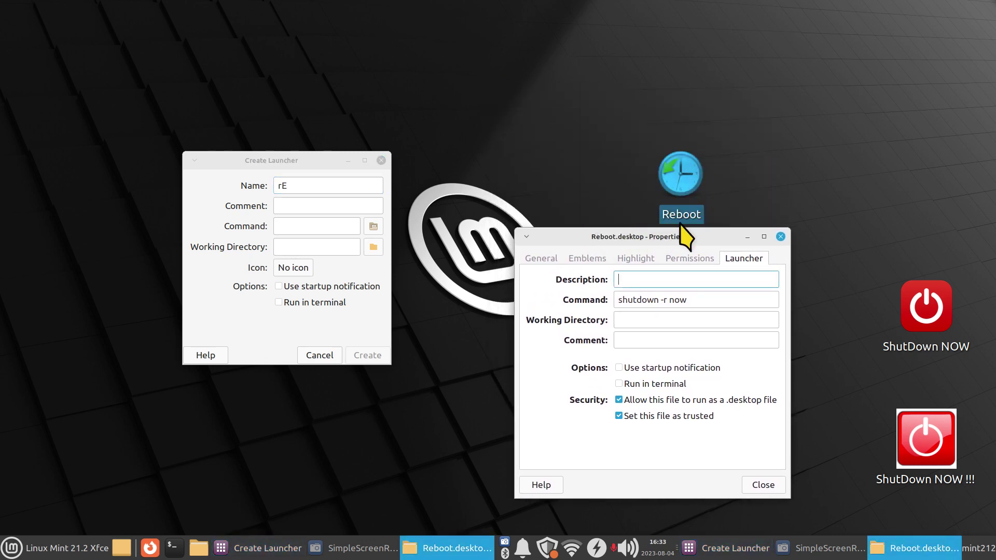
{"action": "left_click", "coordinate": [268, 192]}
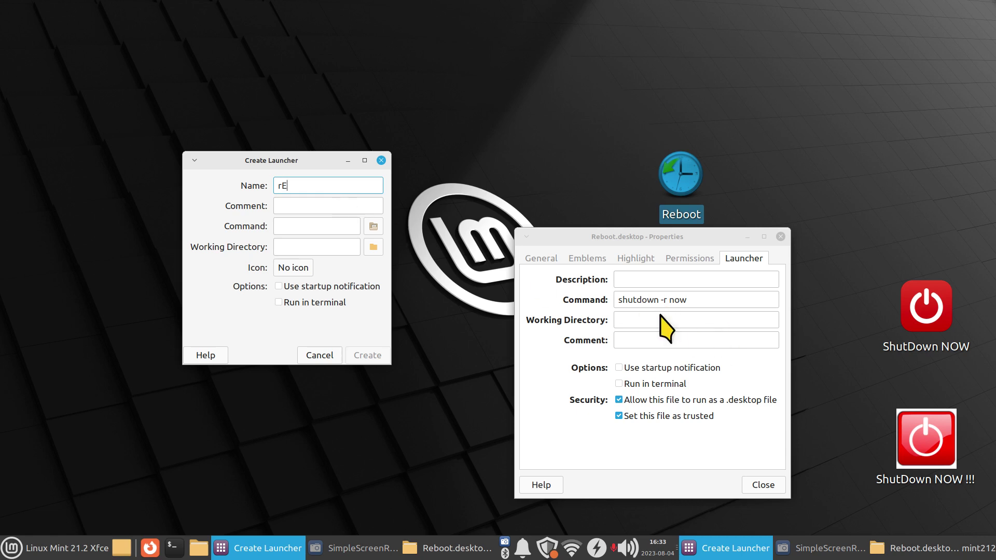
{"action": "key", "text": "BackSpace"}
{"action": "key", "text": "BackSpace"}
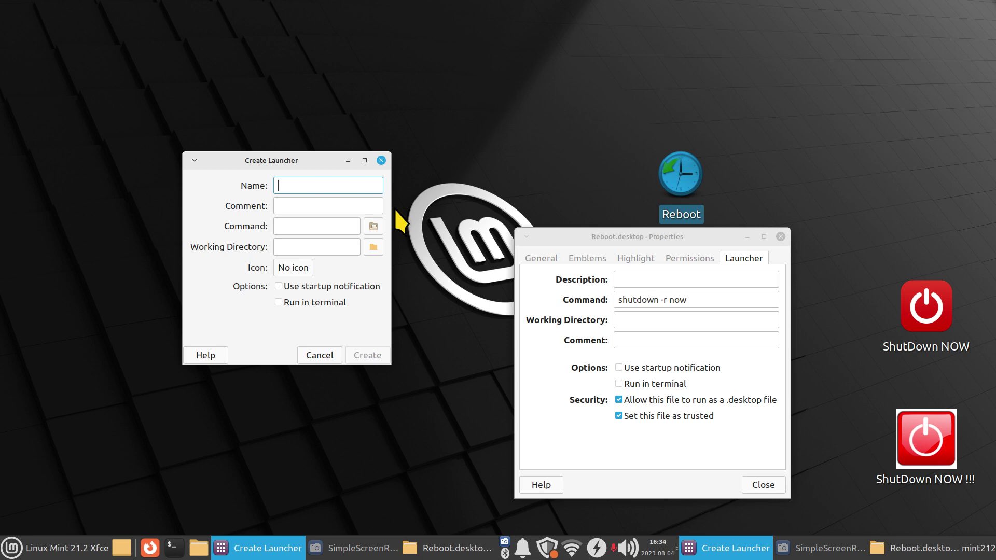
{"action": "type", "text": "rESTRT"}
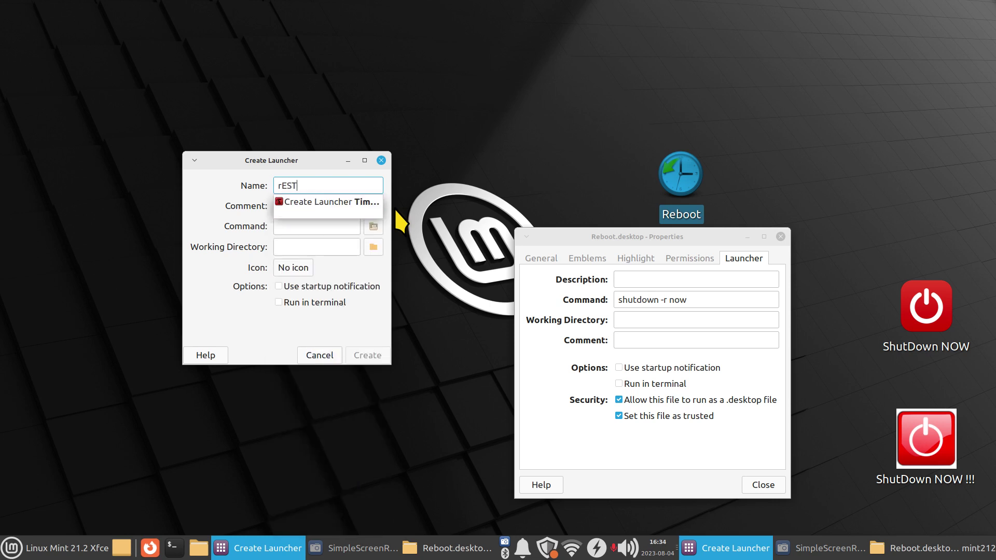
{"action": "key", "text": "BackSpace"}
{"action": "key", "text": "BackSpace"}
{"action": "key", "text": "BackSpace"}
{"action": "key", "text": "BackSpace"}
{"action": "key", "text": "BackSpace"}
{"action": "key", "text": "BackSpace"}
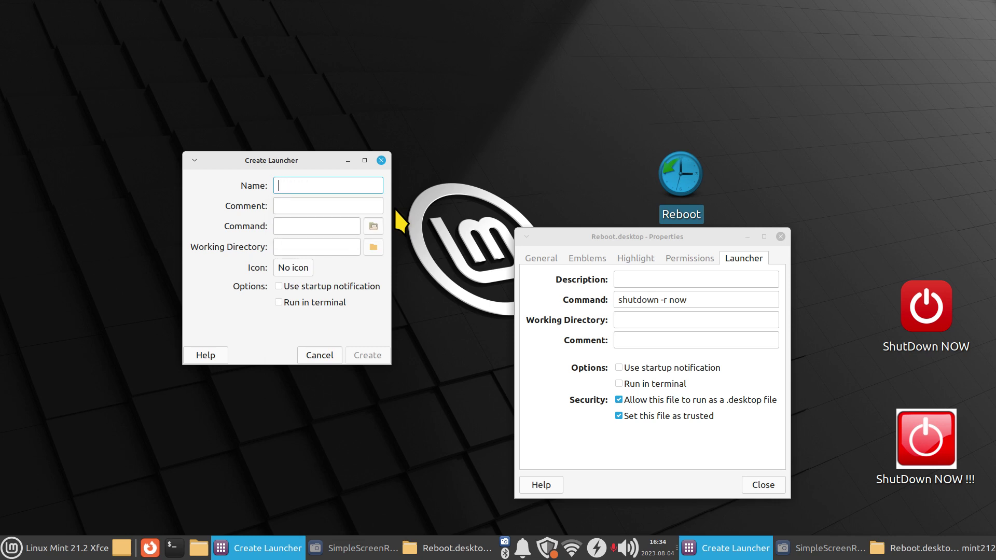
Step: Name the new launcher "ReStart NOW !" and leave its comment blank
{"action": "type", "text": "ReStart"}
{"action": "type", "text": "NOW !"}
{"action": "left_click", "coordinate": [315, 207]}
{"action": "left_click", "coordinate": [289, 223]}
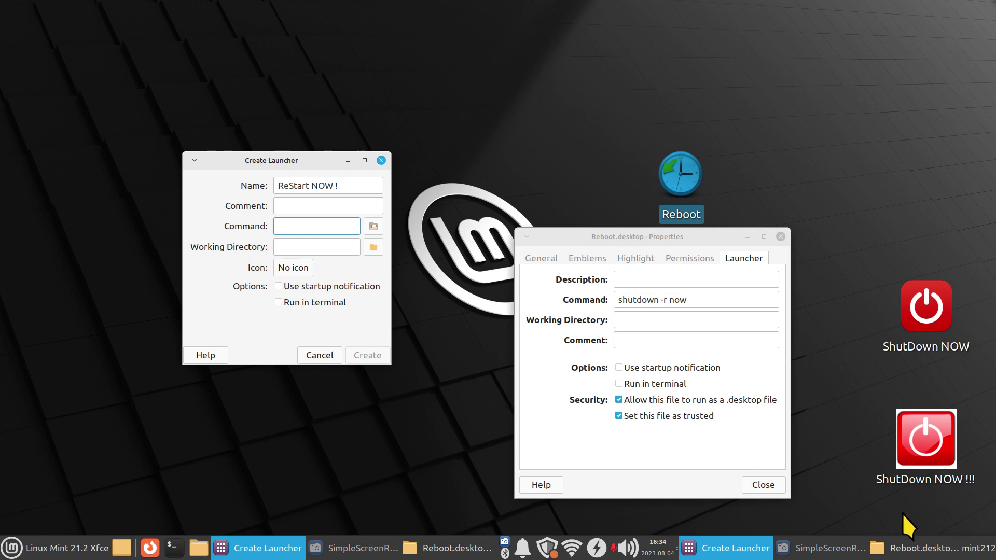
Step: Place the two windows close together and set the new launcher's command to "shutdown -r now", matching the Reboot launcher
{"action": "left_click_drag", "start_coordinate": [297, 160], "coordinate": [274, 197]}
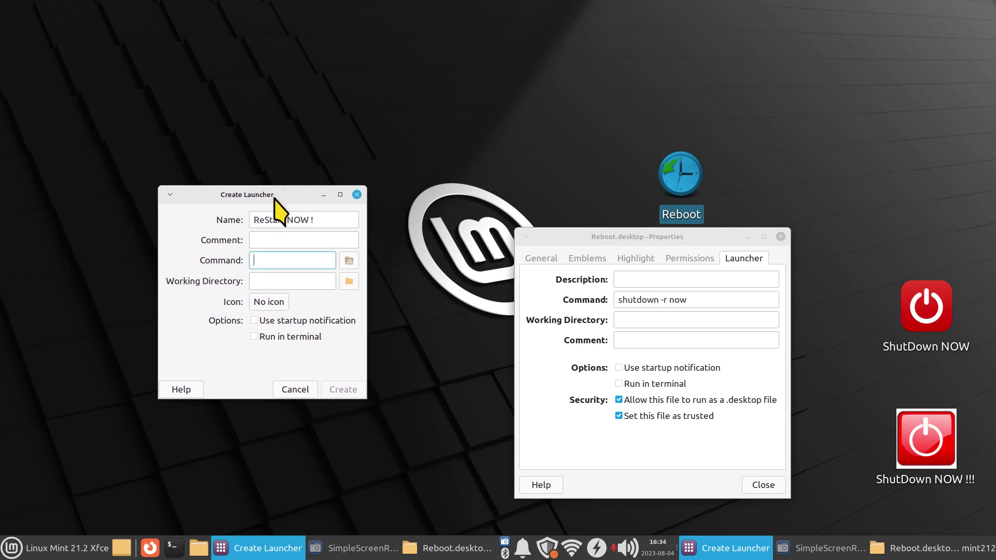
{"action": "left_click_drag", "start_coordinate": [583, 240], "coordinate": [528, 236]}
{"action": "left_click", "coordinate": [583, 276]}
{"action": "left_click", "coordinate": [278, 260]}
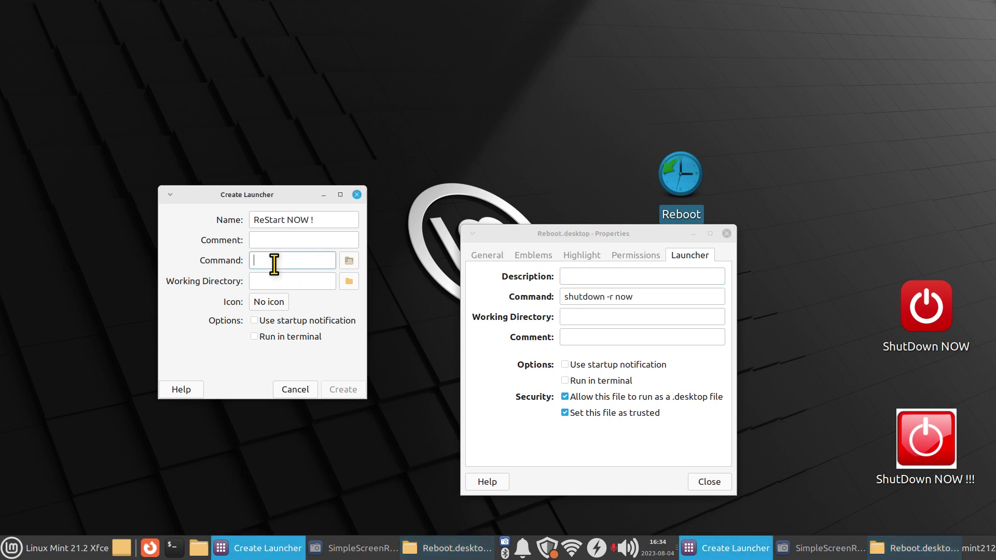
{"action": "type", "text": "sh"}
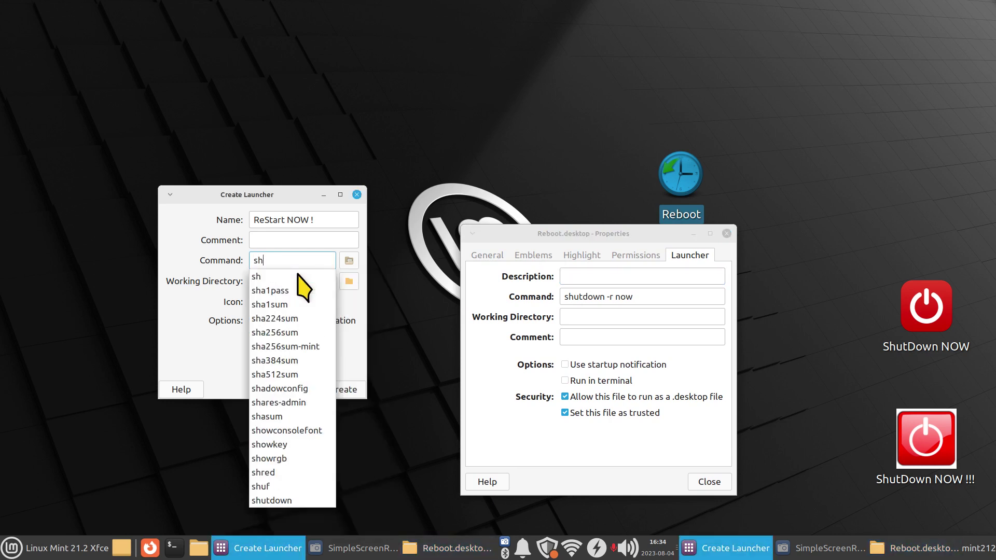
{"action": "type", "text": "utdown"}
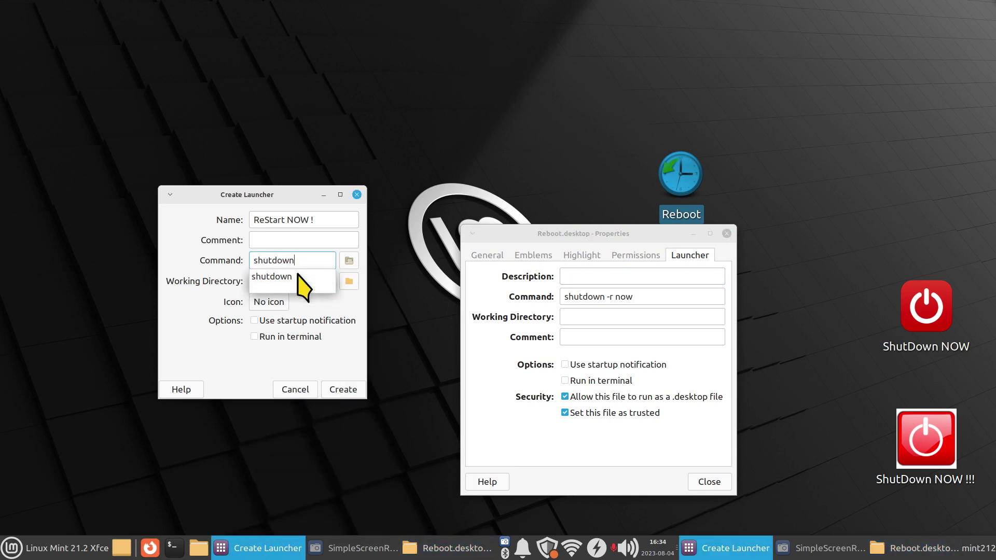
{"action": "type", "text": " -r now"}
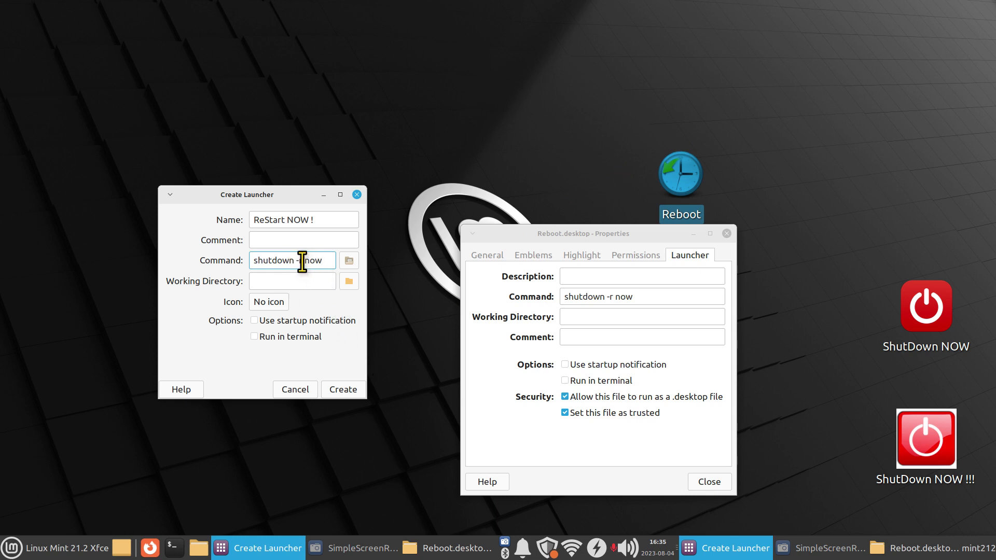
{"action": "left_click_drag", "start_coordinate": [302, 261], "coordinate": [247, 271]}
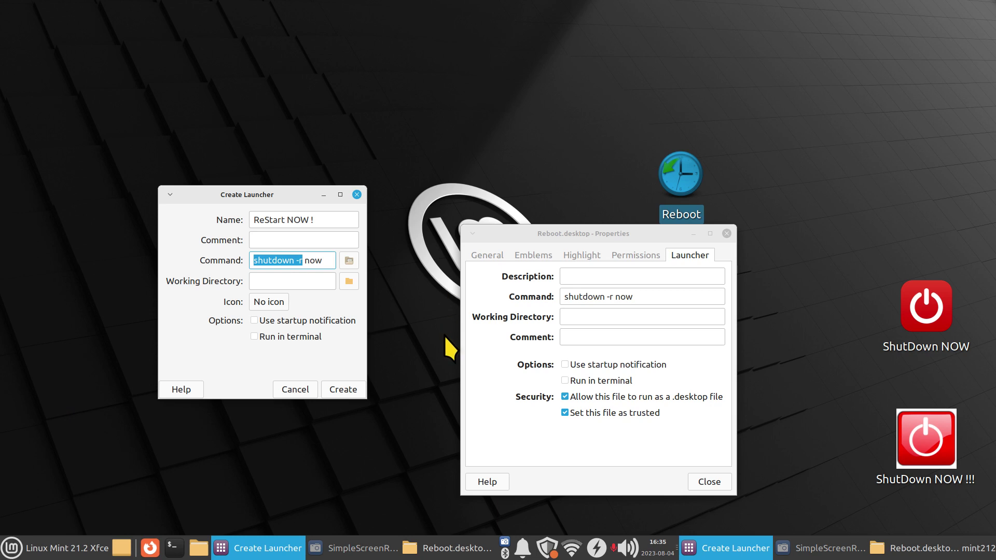
Step: Open the icon chooser for the new launcher, search all icons for "shut" and "reboo", and clear the search
{"action": "left_click", "coordinate": [276, 305]}
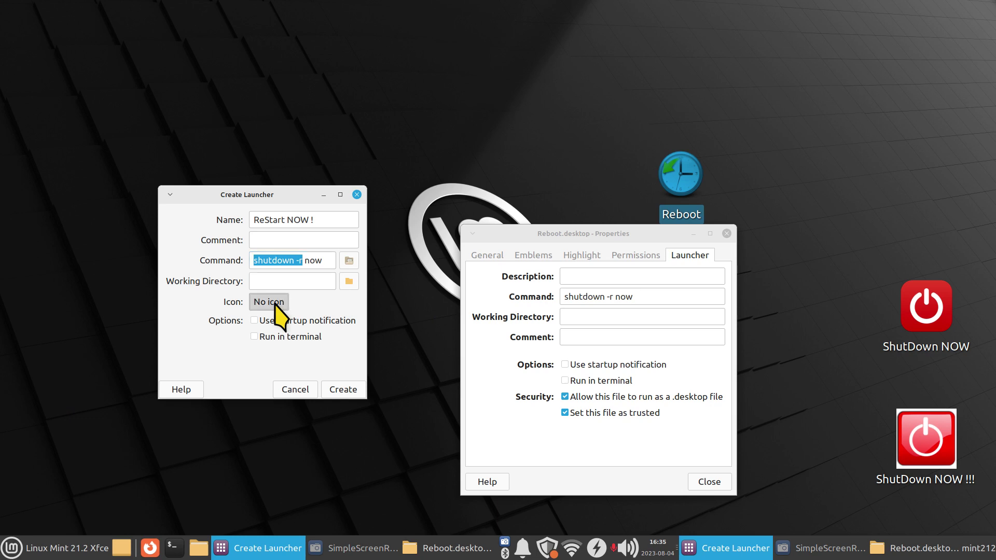
{"action": "left_click_drag", "start_coordinate": [330, 171], "coordinate": [351, 95]}
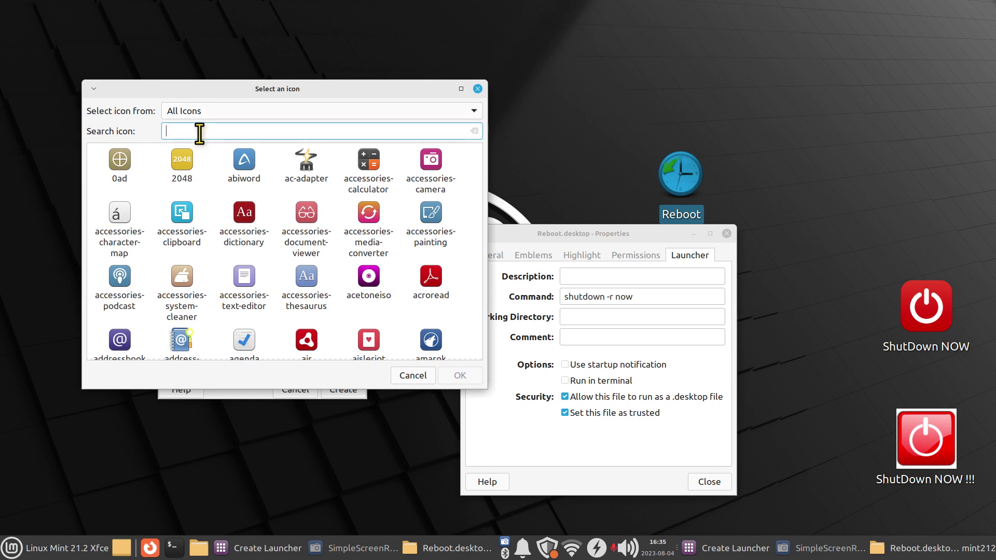
{"action": "type", "text": "shut"}
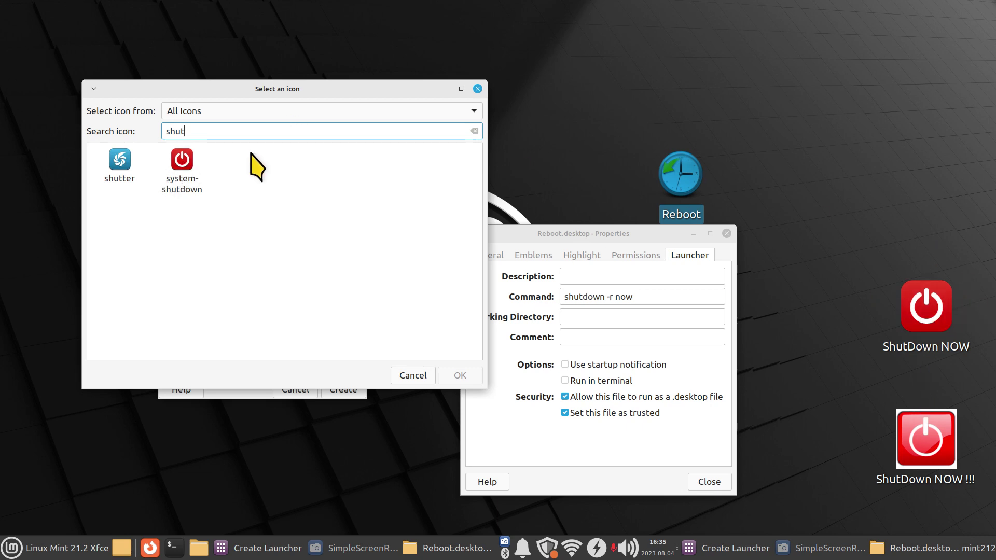
{"action": "type", "text": "re"}
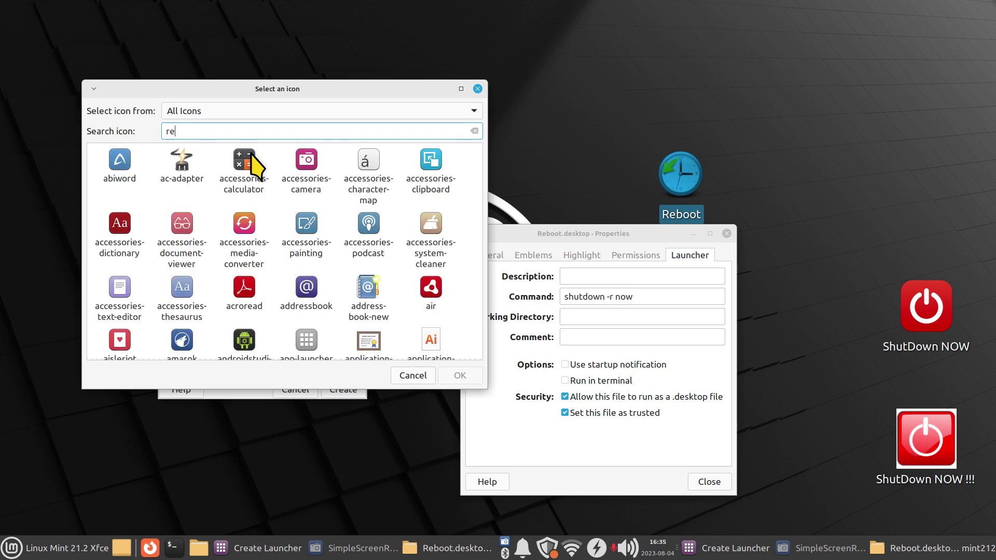
{"action": "type", "text": "boot"}
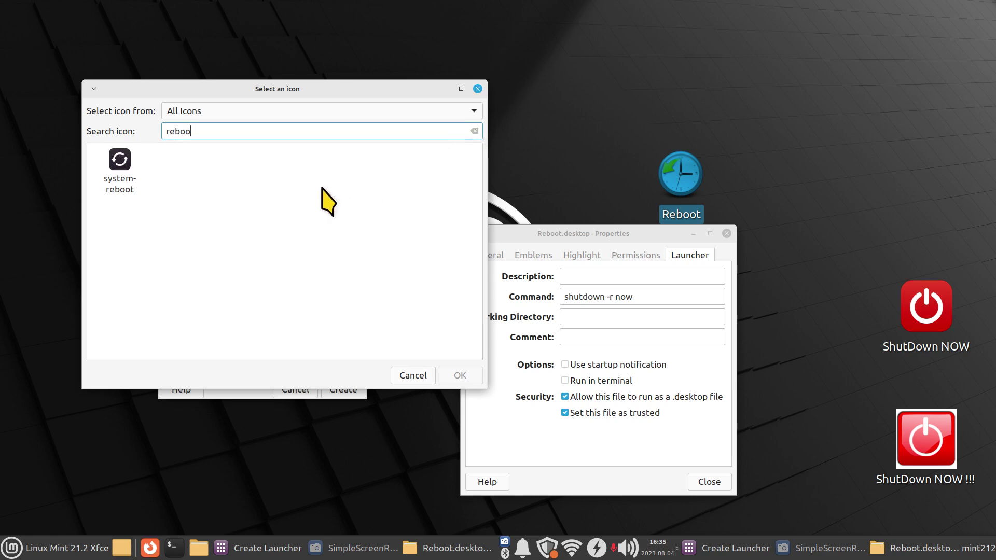
{"action": "key", "text": "BackSpace"}
{"action": "key", "text": "BackSpace"}
{"action": "key", "text": "BackSpace"}
{"action": "key", "text": "BackSpace"}
{"action": "key", "text": "BackSpace"}
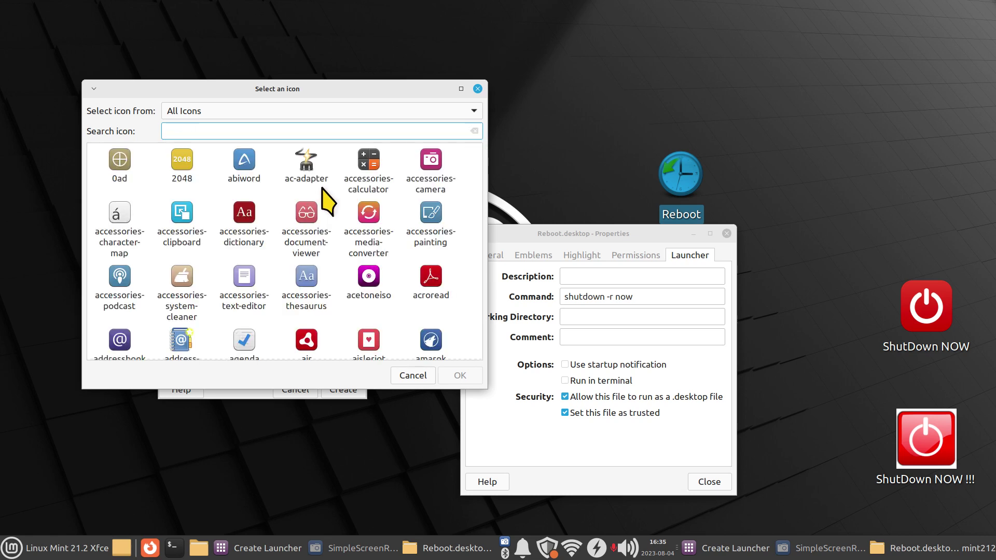
Step: Look through the full icon collection and the available icon categories, and display the Emoticons set
{"action": "left_click", "coordinate": [307, 166]}
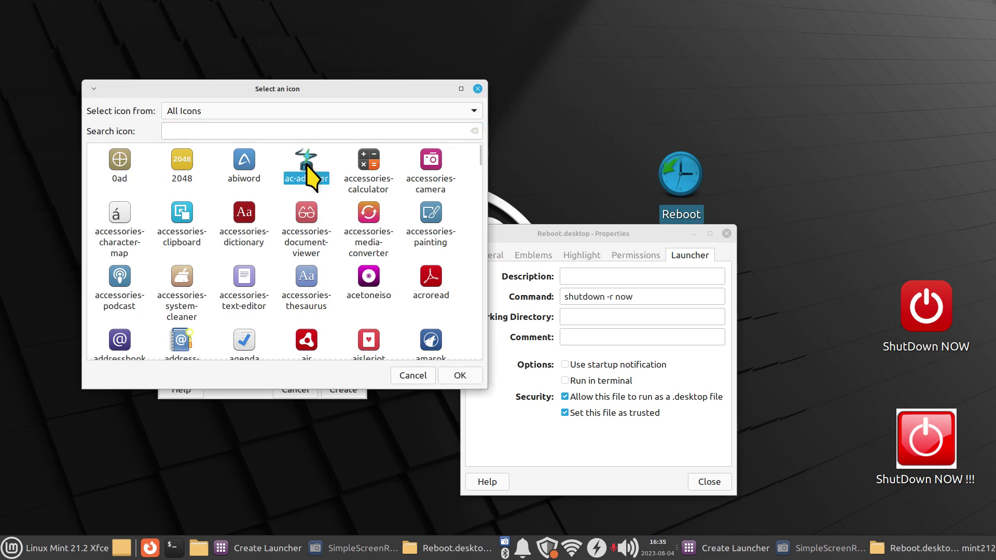
{"action": "scroll", "coordinate": [257, 229], "scroll_direction": "down", "scroll_amount": 5}
{"action": "scroll", "coordinate": [257, 229], "scroll_direction": "up", "scroll_amount": 5}
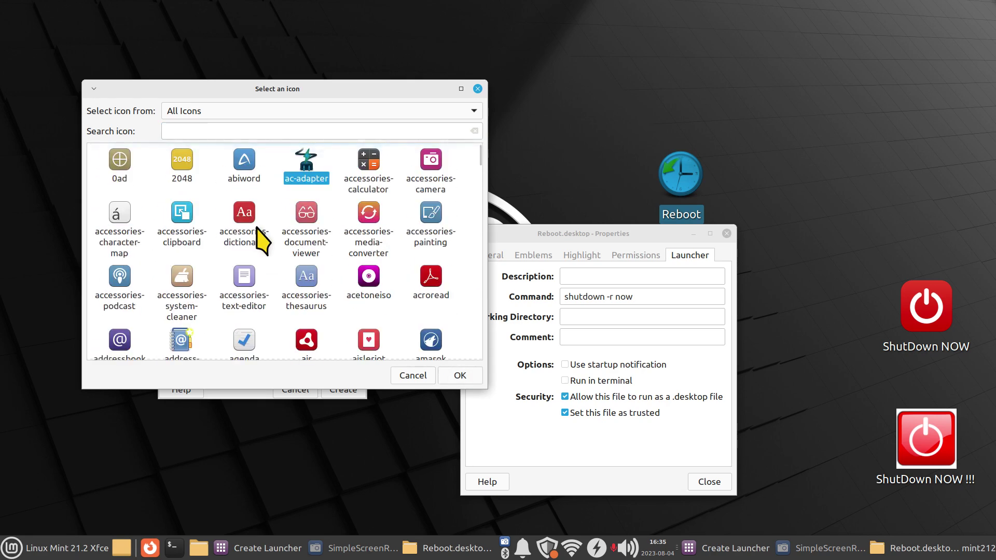
{"action": "left_click", "coordinate": [202, 111]}
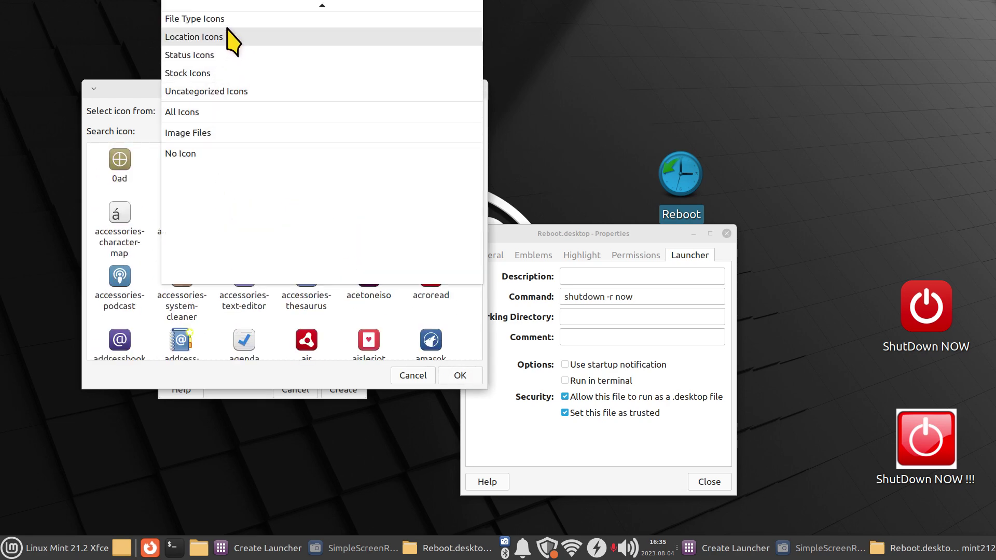
{"action": "scroll", "coordinate": [236, 31], "scroll_direction": "up", "scroll_amount": 3}
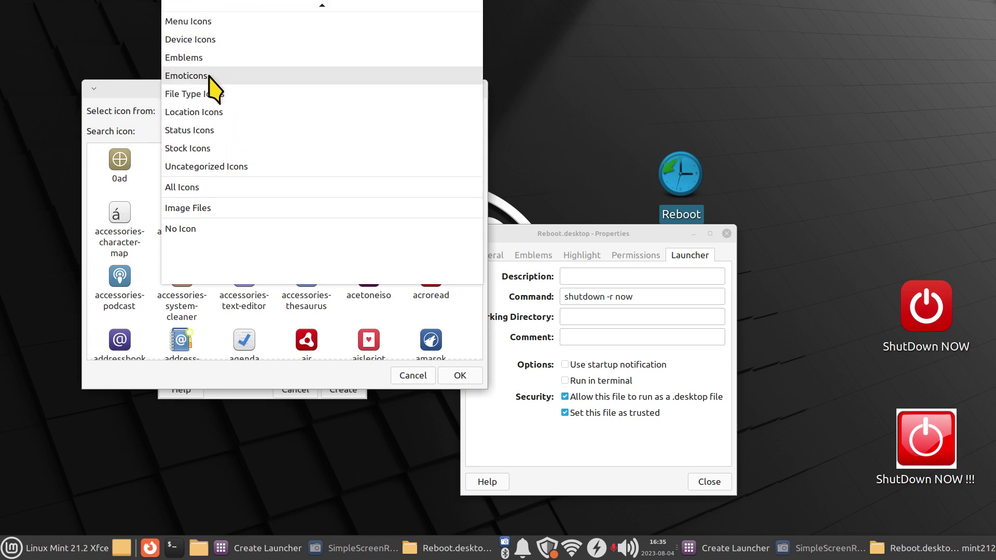
{"action": "left_click", "coordinate": [208, 76]}
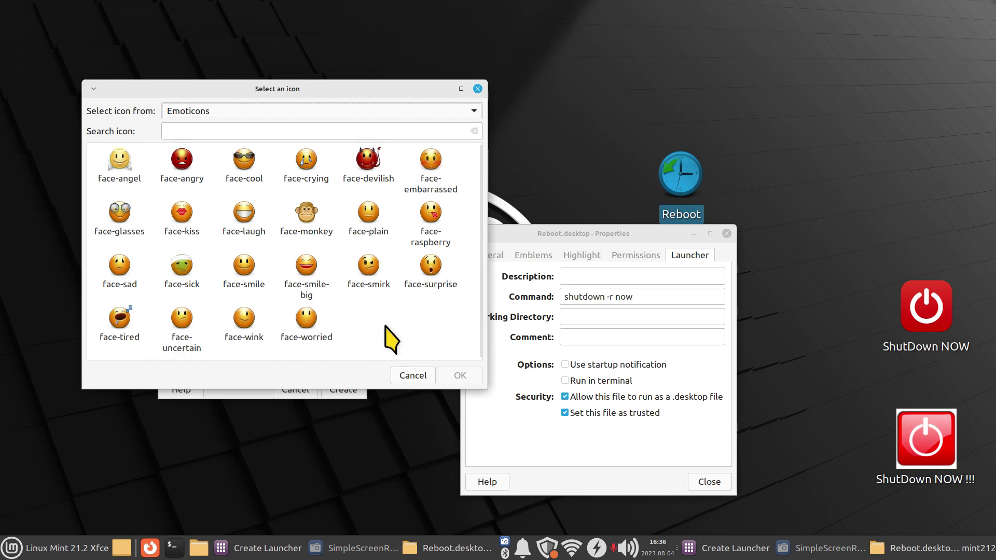
Step: Switch the icon source to image files and open the icons folder inside Documents
{"action": "left_click", "coordinate": [452, 111]}
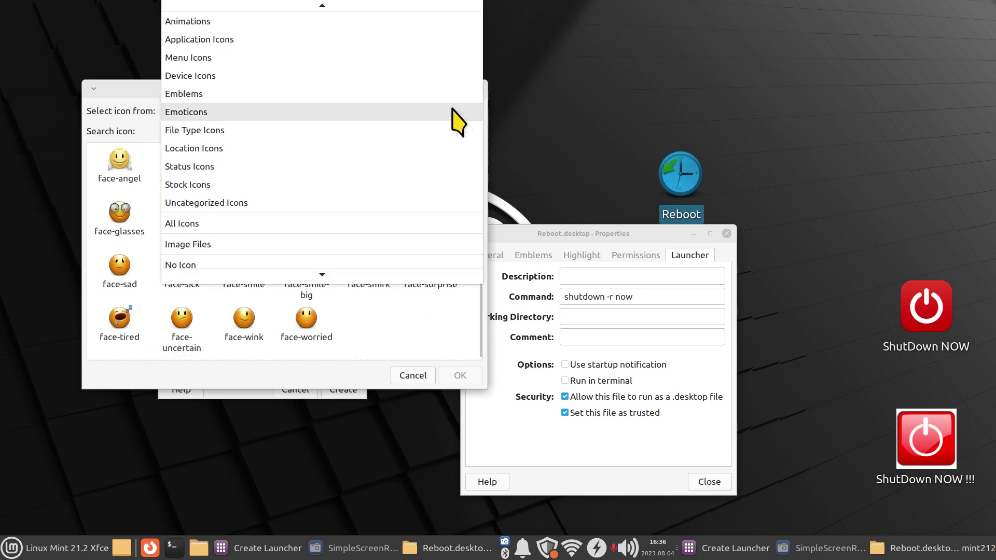
{"action": "left_click", "coordinate": [201, 244]}
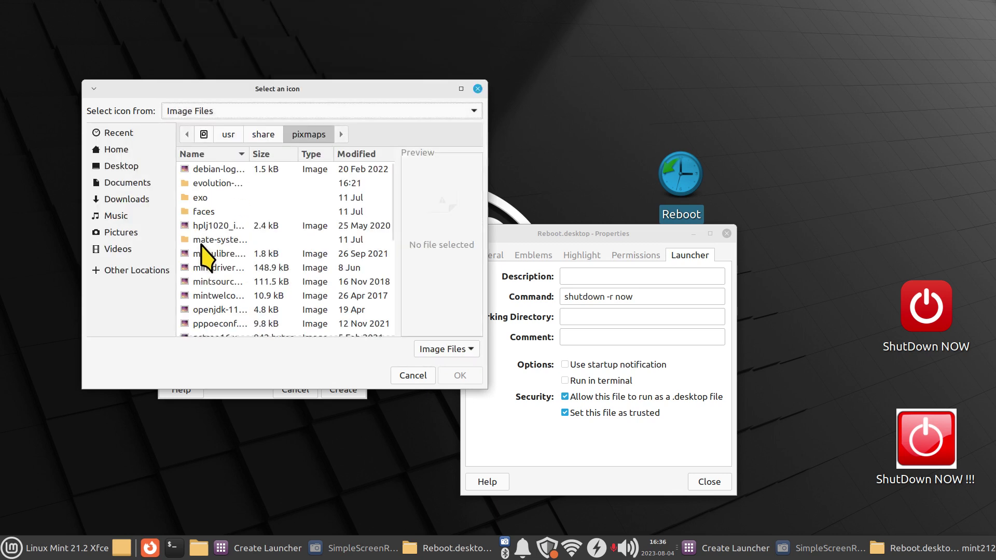
{"action": "left_click", "coordinate": [115, 270]}
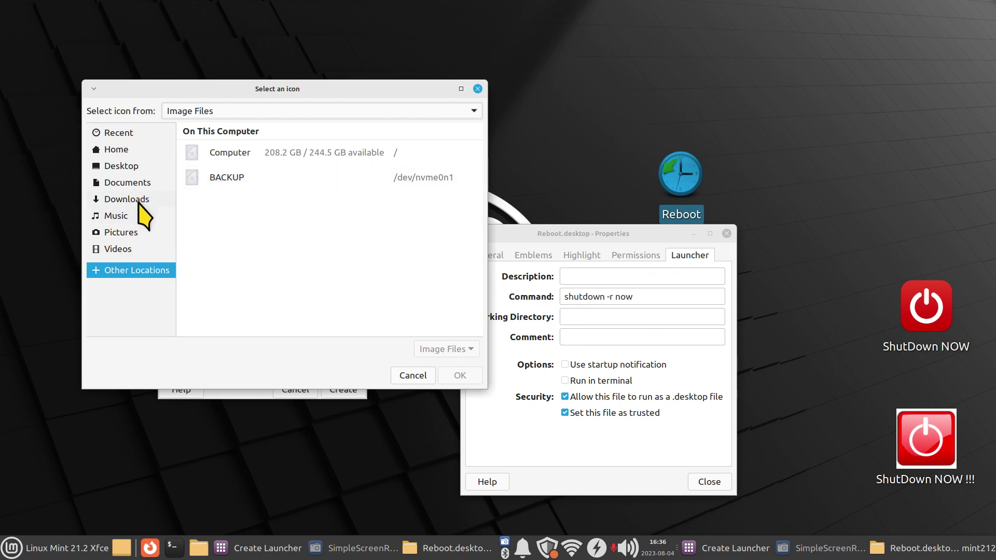
{"action": "left_click", "coordinate": [138, 184]}
{"action": "left_click", "coordinate": [200, 185]}
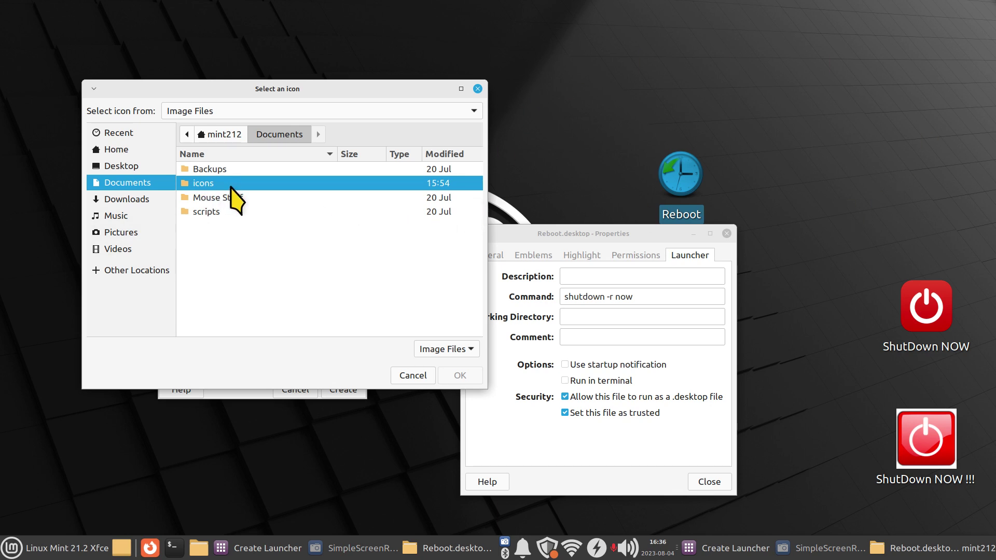
{"action": "double_click", "coordinate": [203, 184]}
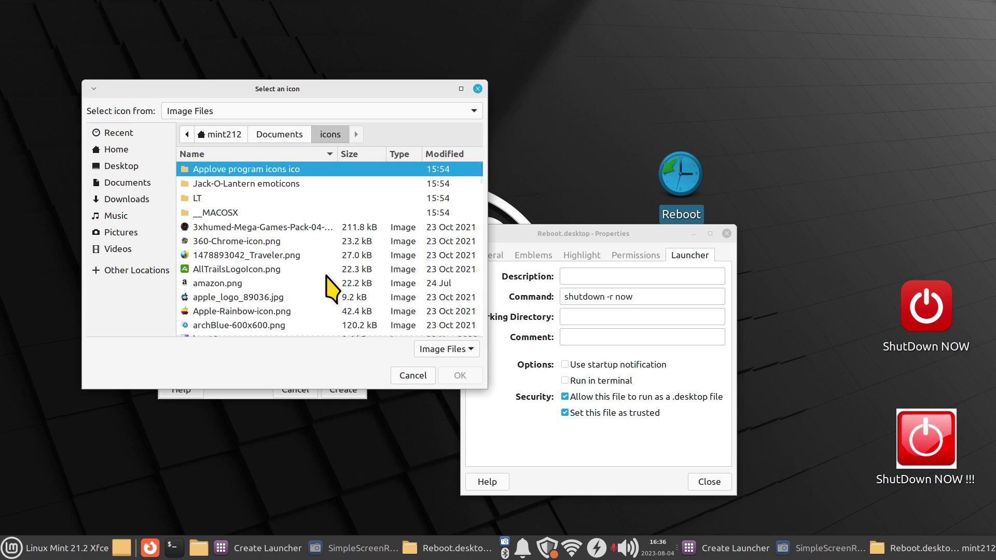
Step: Set the new launcher's icon to the globe image iconfinder_Download_66002.png from the icons folder
{"action": "scroll", "coordinate": [332, 289], "scroll_direction": "down", "scroll_amount": 10}
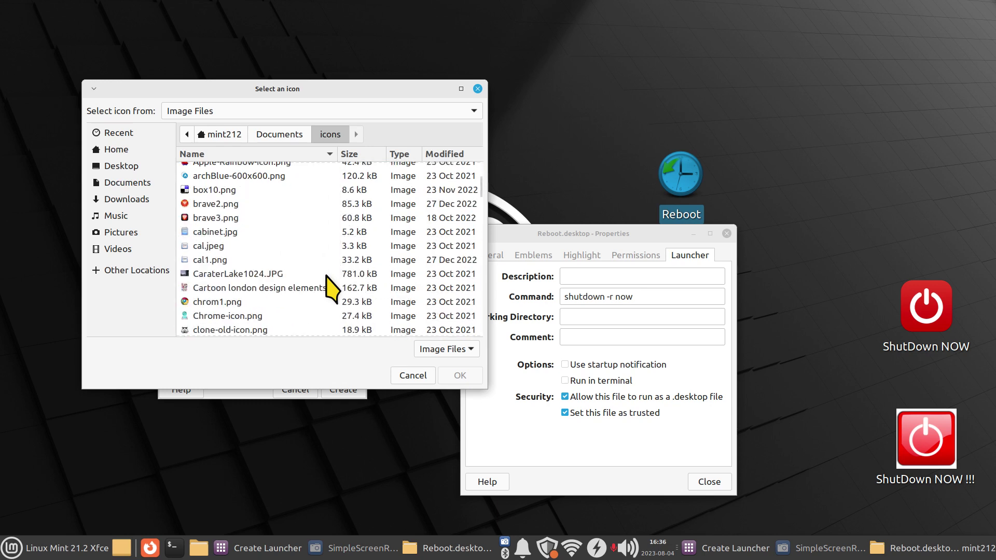
{"action": "scroll", "coordinate": [323, 286], "scroll_direction": "down", "scroll_amount": 5}
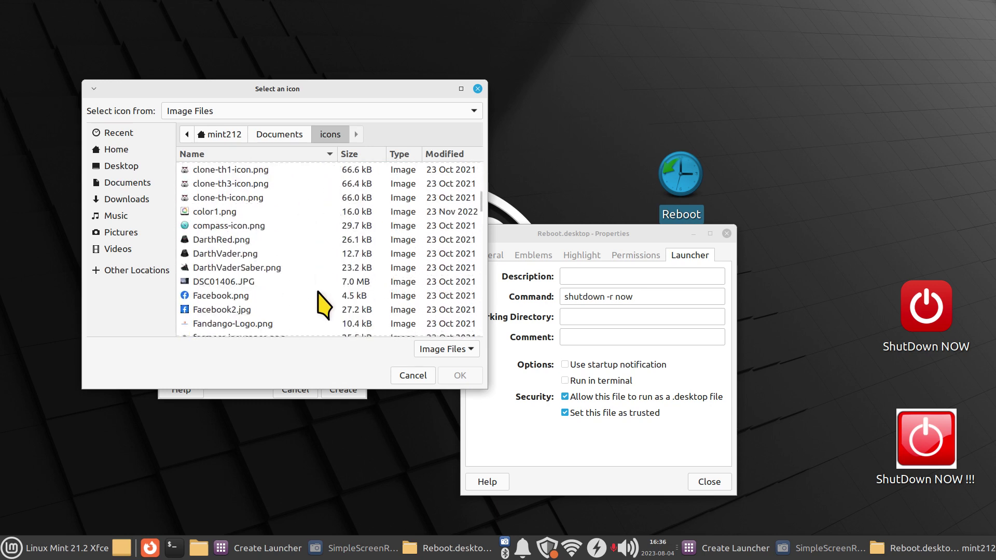
{"action": "scroll", "coordinate": [323, 305], "scroll_direction": "down", "scroll_amount": 6}
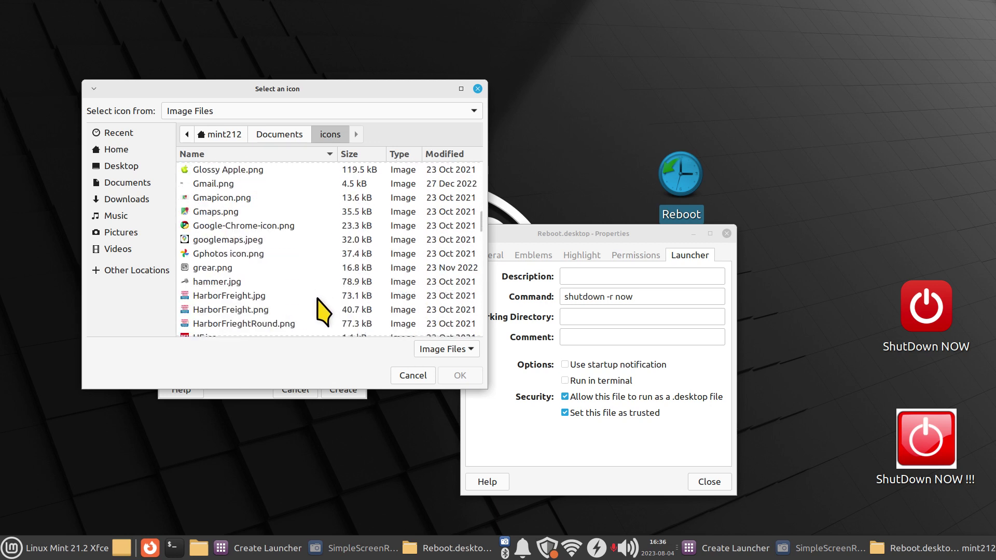
{"action": "scroll", "coordinate": [323, 311], "scroll_direction": "down", "scroll_amount": 4}
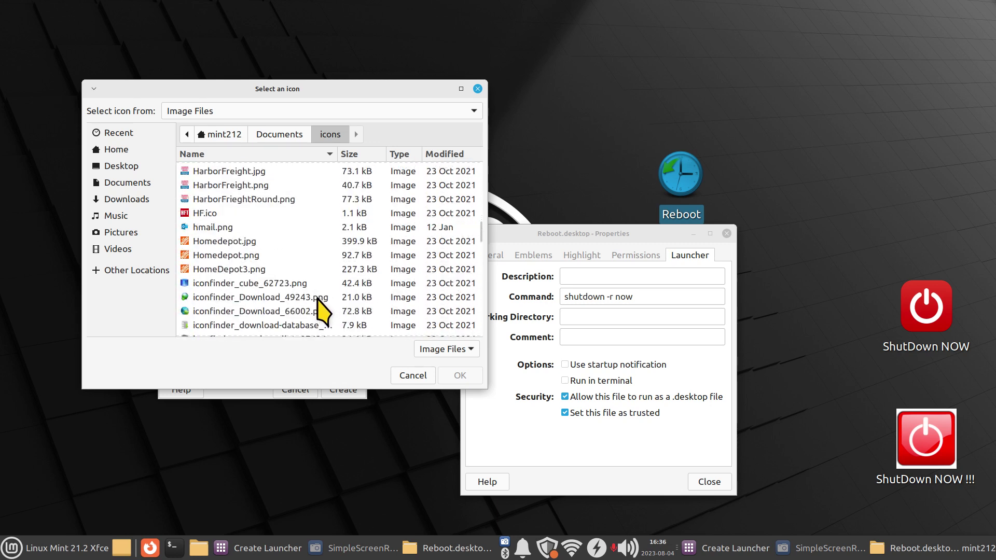
{"action": "left_click", "coordinate": [200, 312]}
{"action": "left_click", "coordinate": [459, 375]}
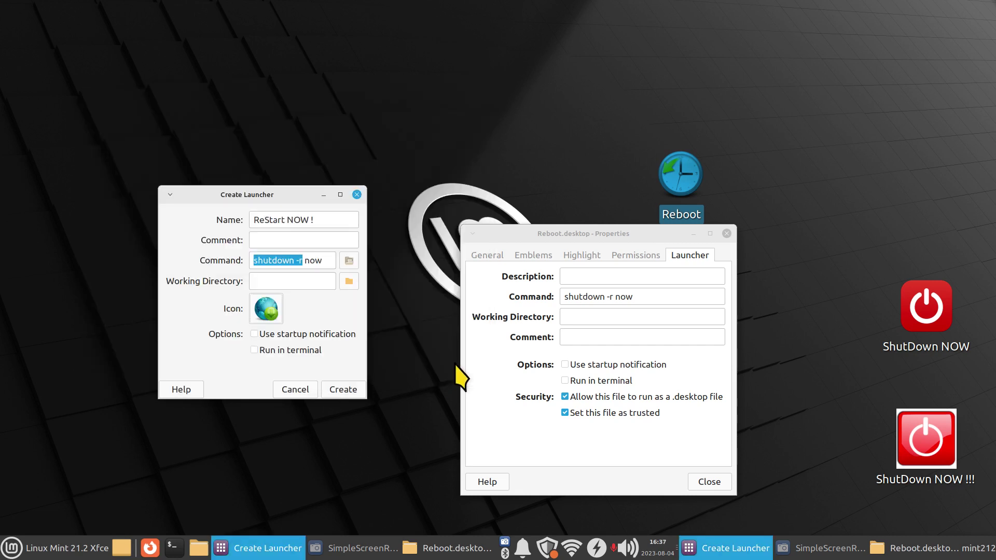
Step: Change the new launcher's icon to clone-th-icon.png from the icons folder
{"action": "left_click", "coordinate": [267, 311]}
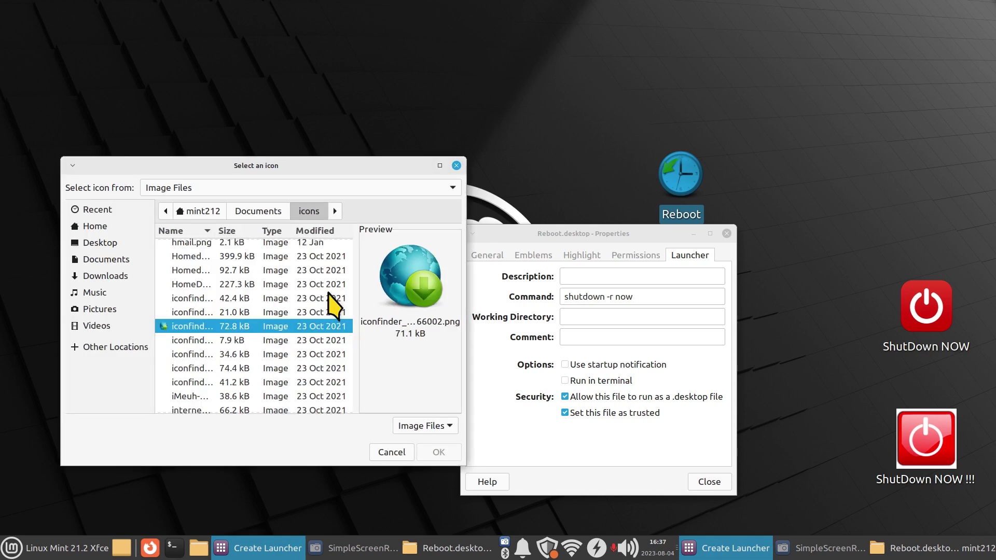
{"action": "scroll", "coordinate": [268, 355], "scroll_direction": "up", "scroll_amount": 10}
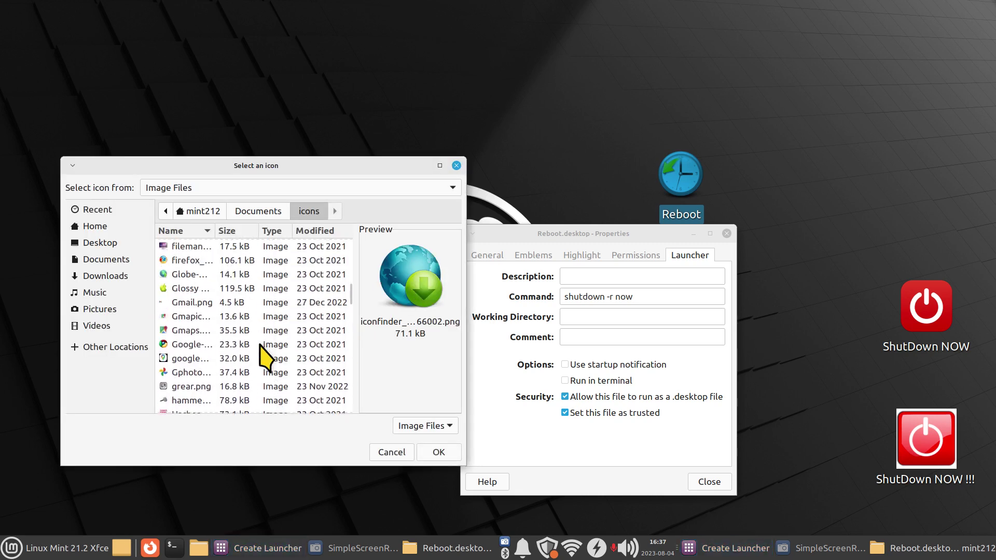
{"action": "left_click", "coordinate": [181, 269]}
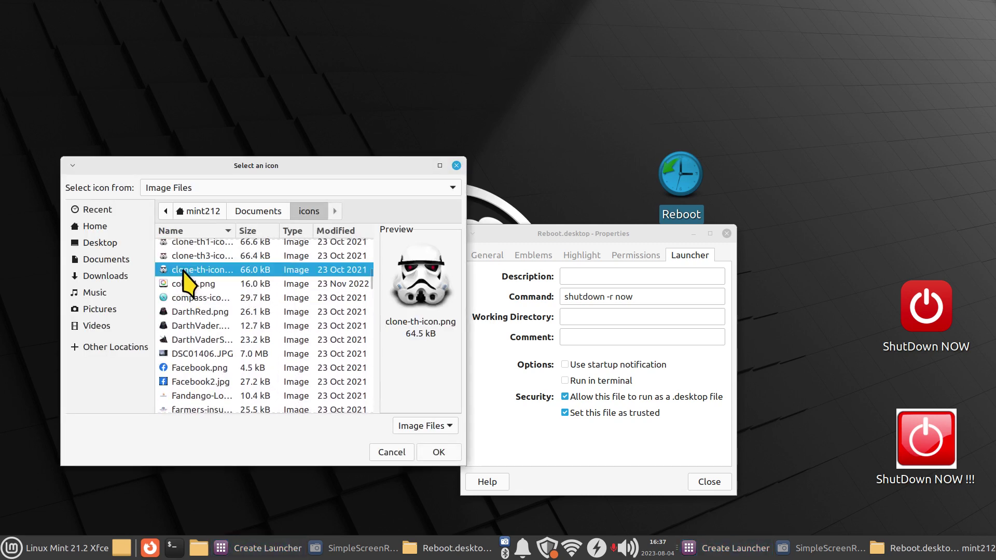
{"action": "left_click", "coordinate": [435, 453]}
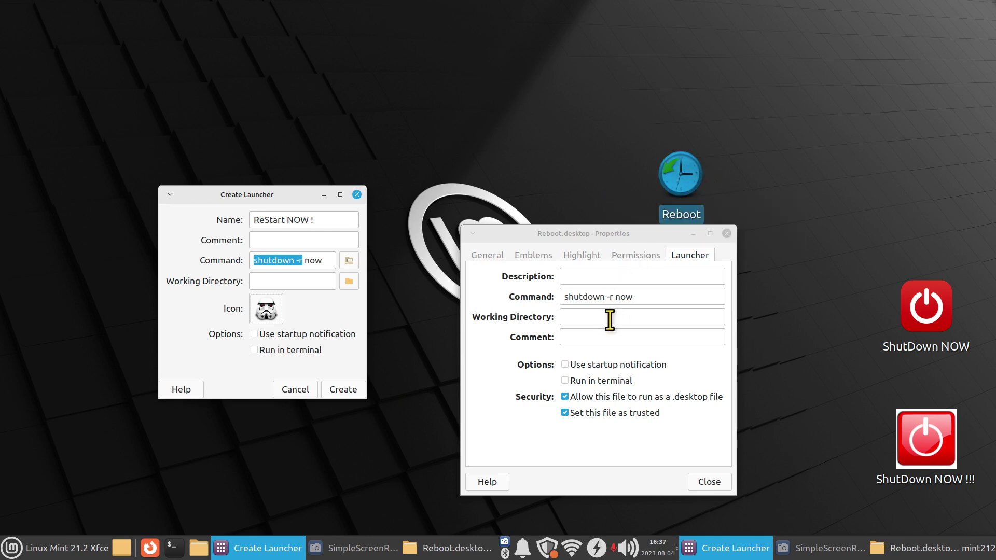
Step: Compare the command with the Reboot launcher's, create the "ReStart NOW !" launcher, and close the Reboot properties
{"action": "left_click_drag", "start_coordinate": [659, 296], "coordinate": [566, 297]}
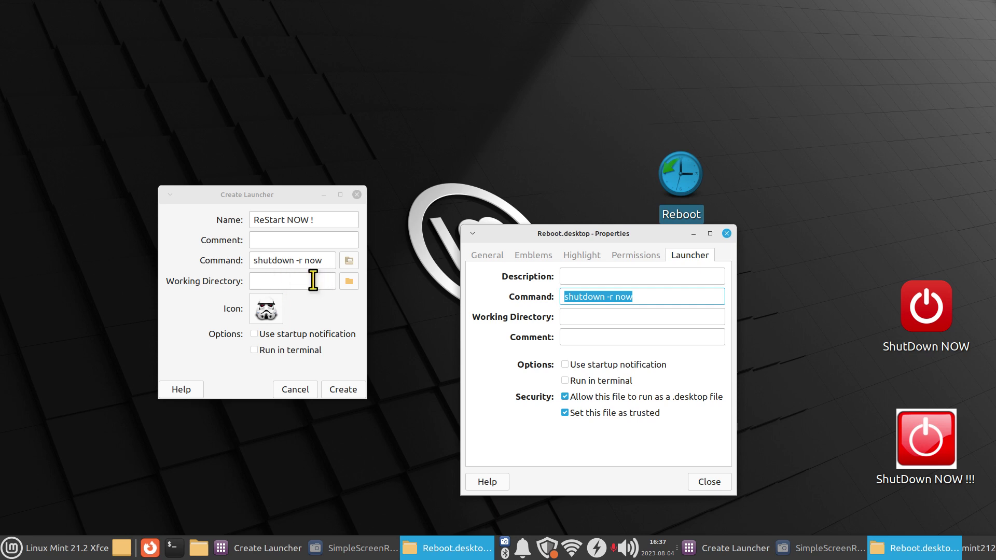
{"action": "left_click", "coordinate": [343, 389]}
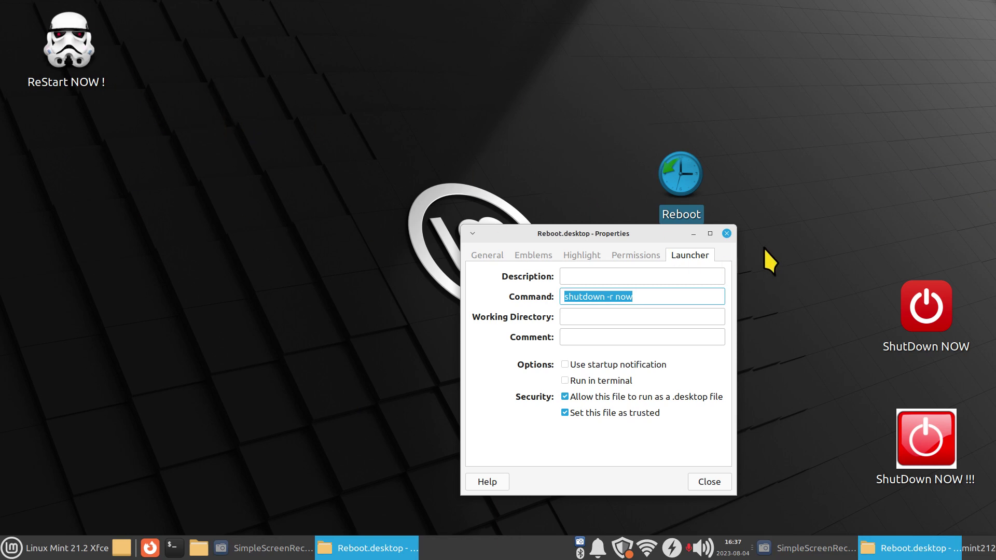
{"action": "left_click", "coordinate": [727, 233]}
Step: Review the icon appearance options in the desktop settings, including icon size and custom font size, and close the settings
{"action": "right_click", "coordinate": [188, 76]}
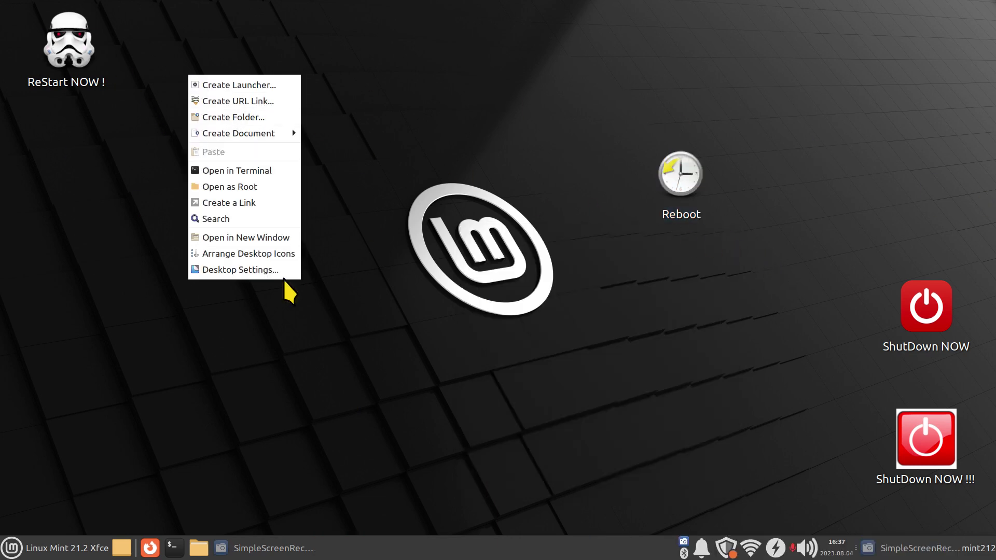
{"action": "left_click", "coordinate": [255, 270]}
{"action": "left_click", "coordinate": [426, 91]}
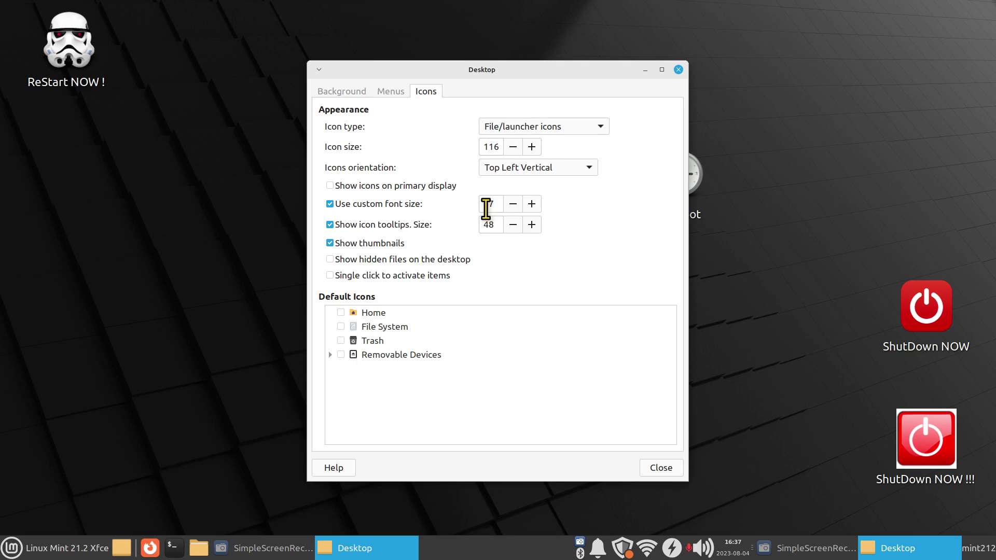
{"action": "left_click", "coordinate": [679, 69]}
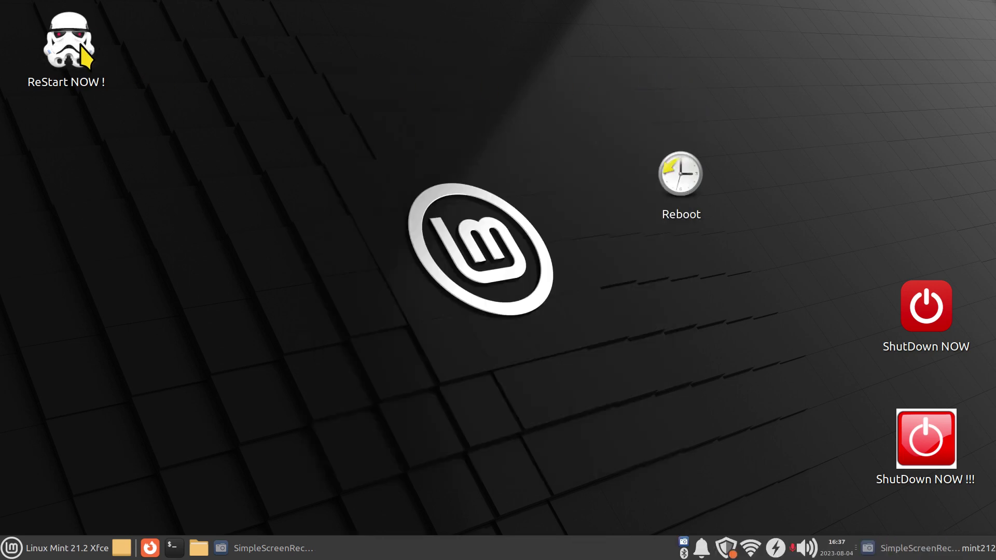
Step: Place the "ReStart NOW !" icon beside the Reboot icon and display its launcher properties below the two icons
{"action": "left_click_drag", "start_coordinate": [82, 46], "coordinate": [819, 151]}
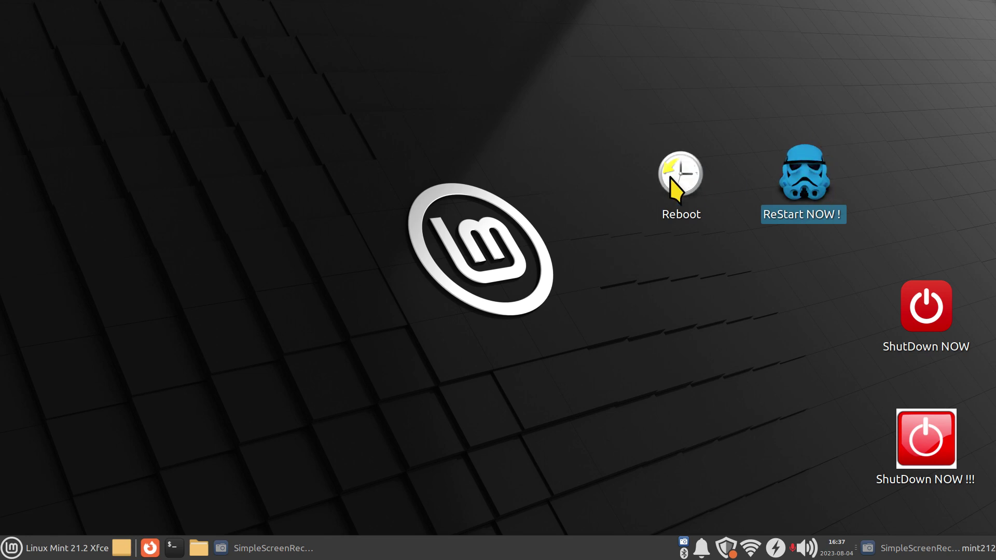
{"action": "mouse_move", "coordinate": [819, 210]}
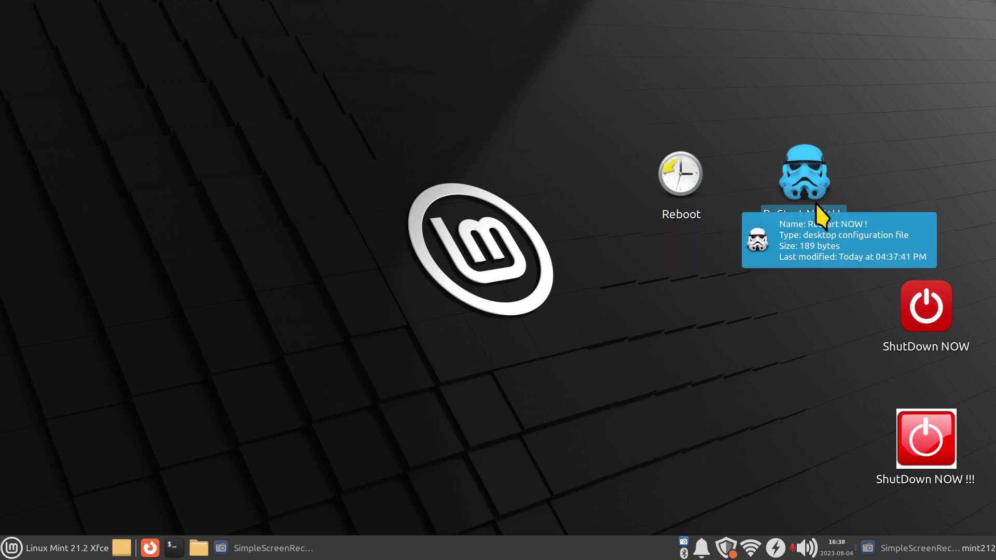
{"action": "right_click", "coordinate": [810, 171]}
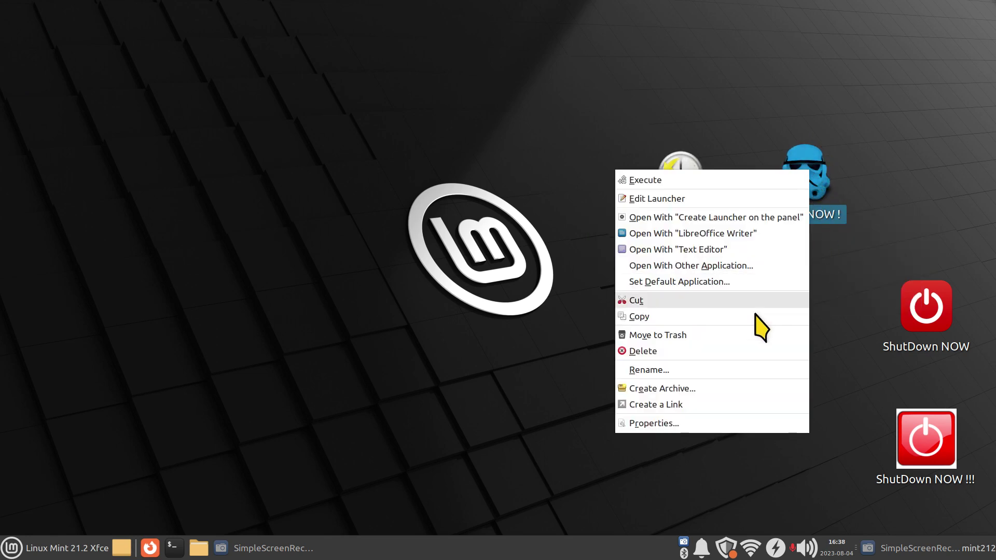
{"action": "left_click", "coordinate": [699, 421]}
{"action": "left_click", "coordinate": [583, 168]}
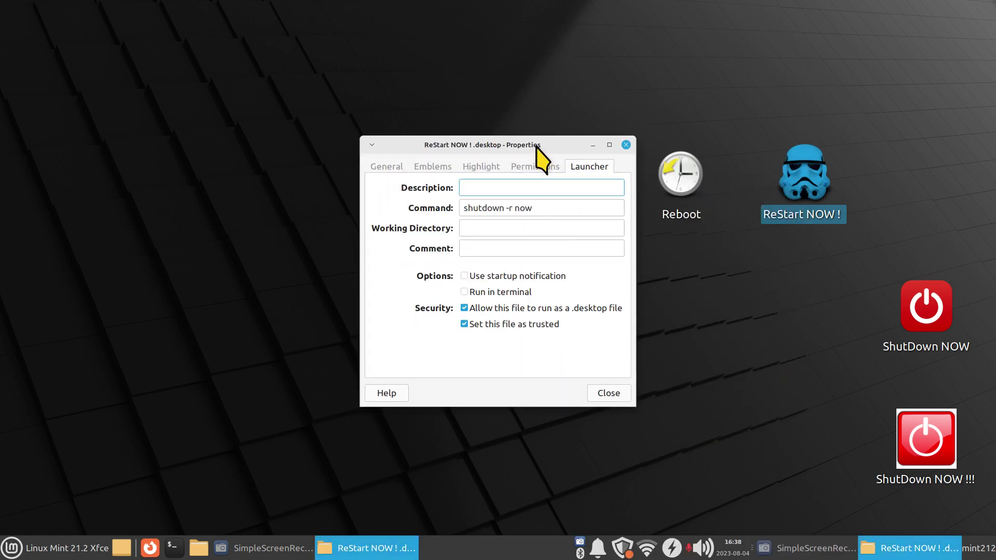
{"action": "left_click_drag", "start_coordinate": [537, 145], "coordinate": [848, 254]}
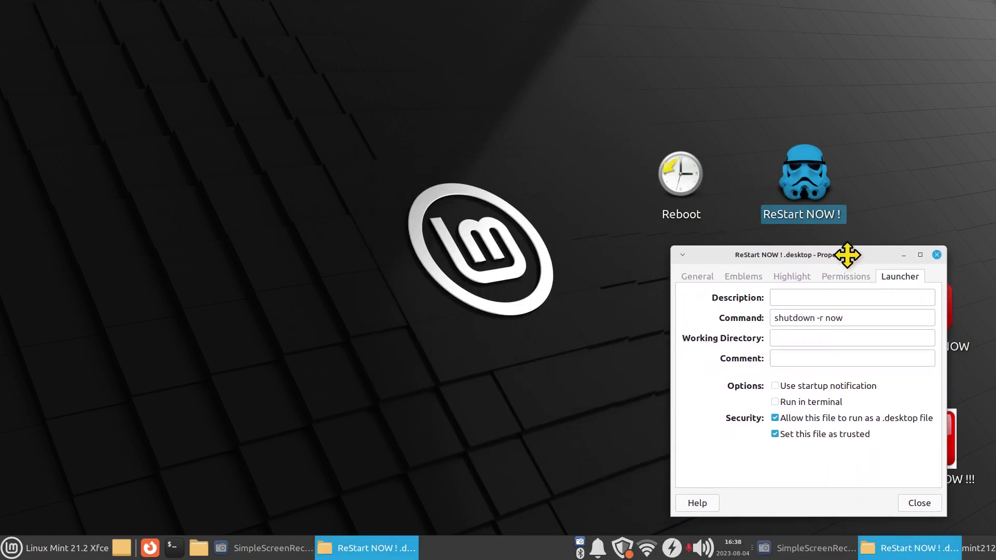
Step: Compare the Reboot launcher's general and launcher properties with those of "ReStart NOW !", and close both properties windows
{"action": "right_click", "coordinate": [668, 165]}
{"action": "left_click", "coordinate": [747, 417]}
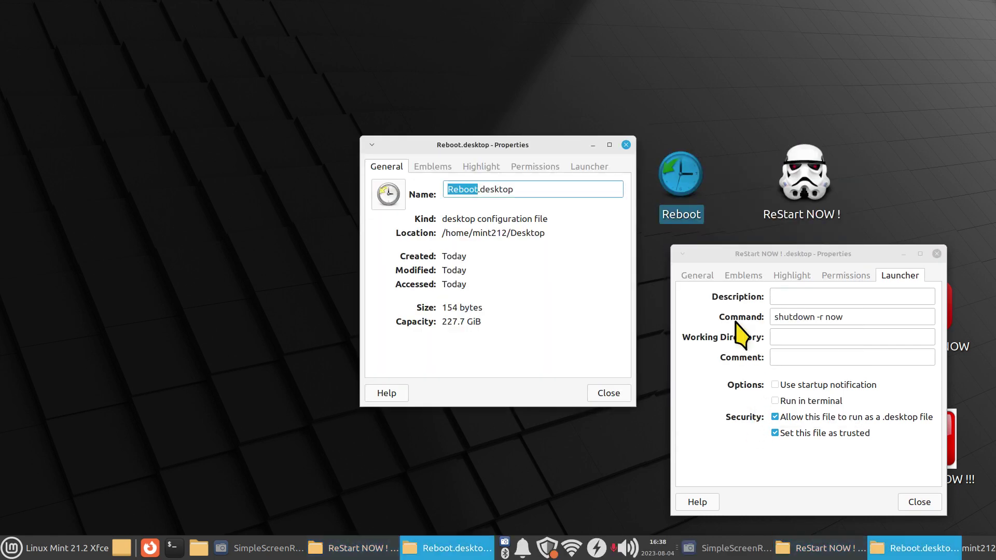
{"action": "left_click_drag", "start_coordinate": [562, 158], "coordinate": [502, 189]}
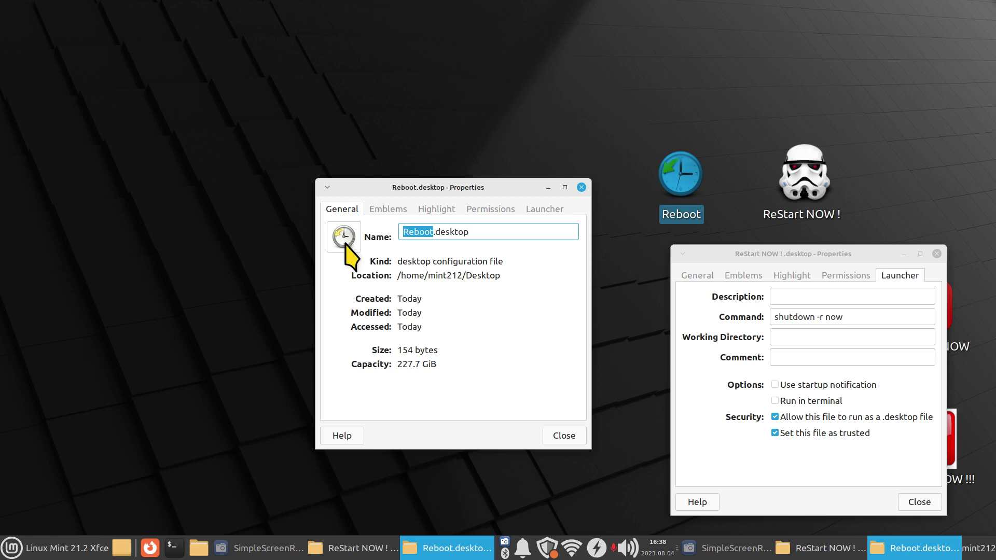
{"action": "left_click", "coordinate": [545, 210]}
{"action": "left_click", "coordinate": [714, 276]}
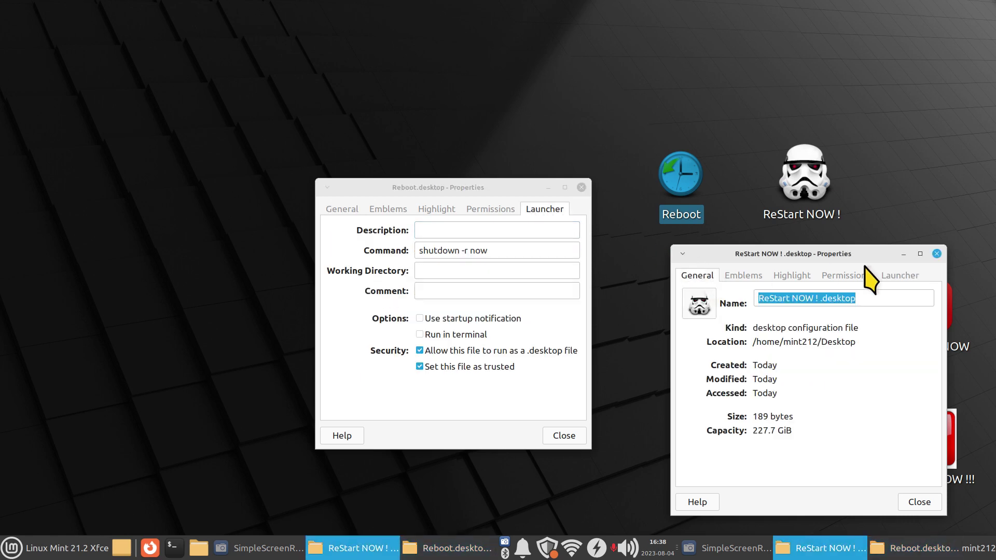
{"action": "left_click", "coordinate": [905, 275]}
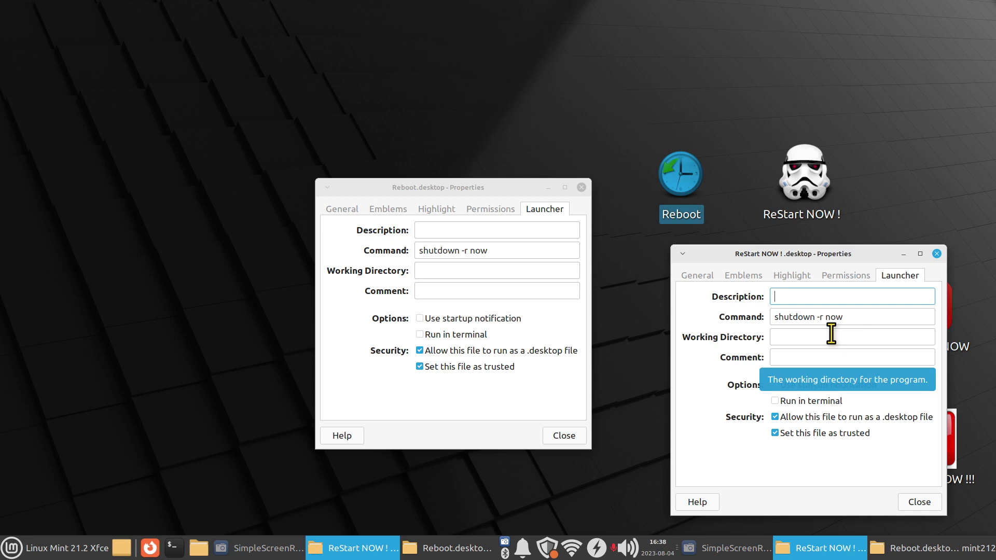
{"action": "left_click", "coordinate": [581, 188]}
{"action": "left_click", "coordinate": [937, 254]}
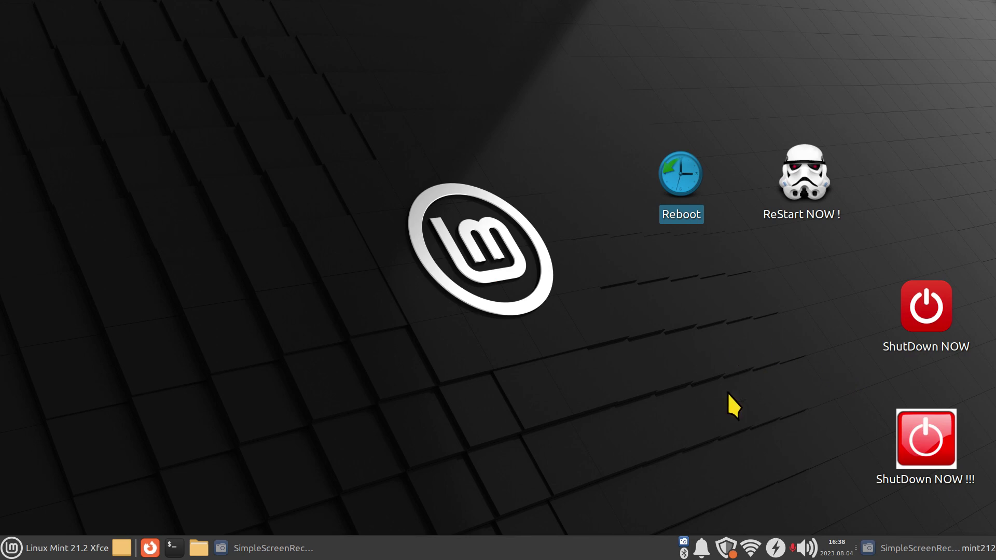
Step: Look at the pending updates in the Update Manager and at the actions available for the Reboot desktop icon
{"action": "left_click", "coordinate": [724, 549]}
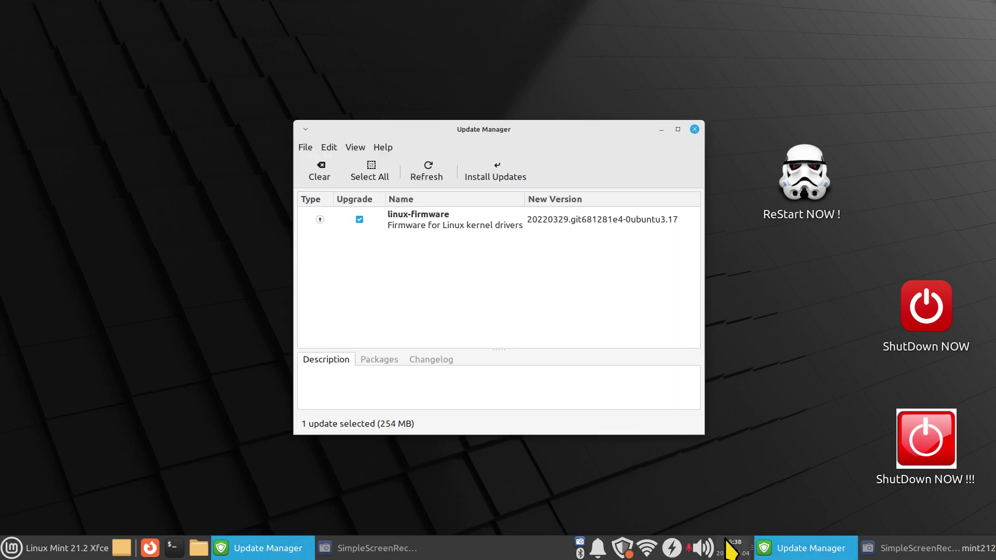
{"action": "left_click", "coordinate": [695, 129]}
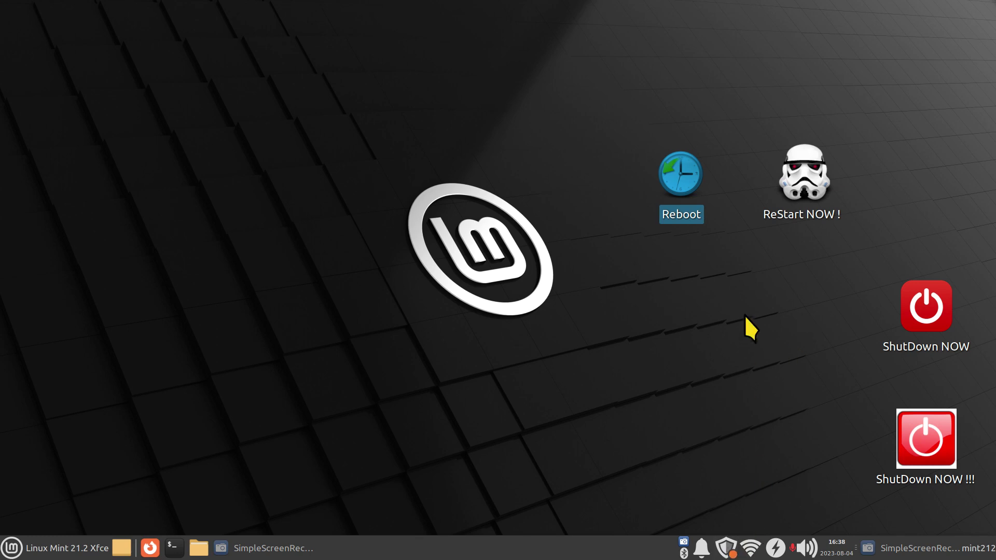
{"action": "right_click", "coordinate": [681, 177]}
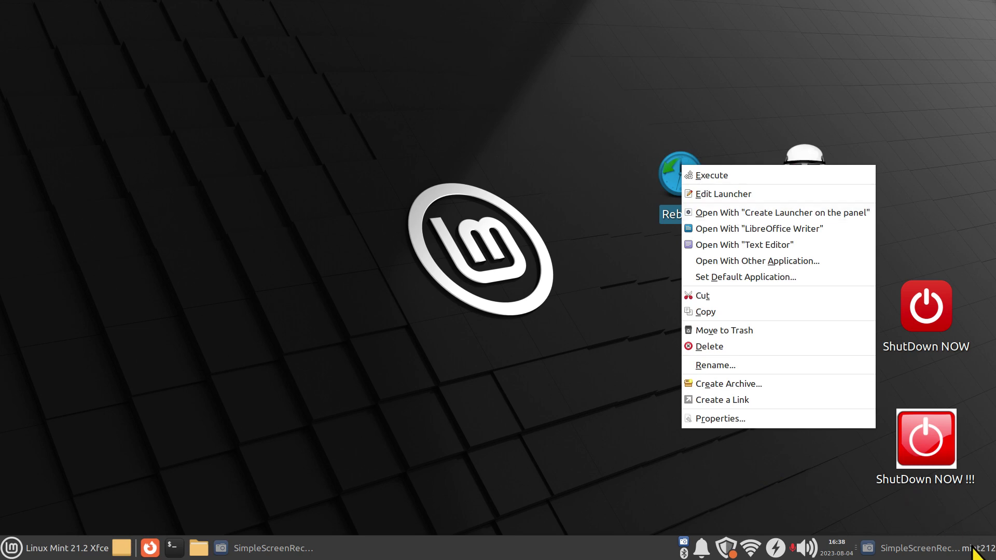
{"action": "left_click", "coordinate": [625, 466]}
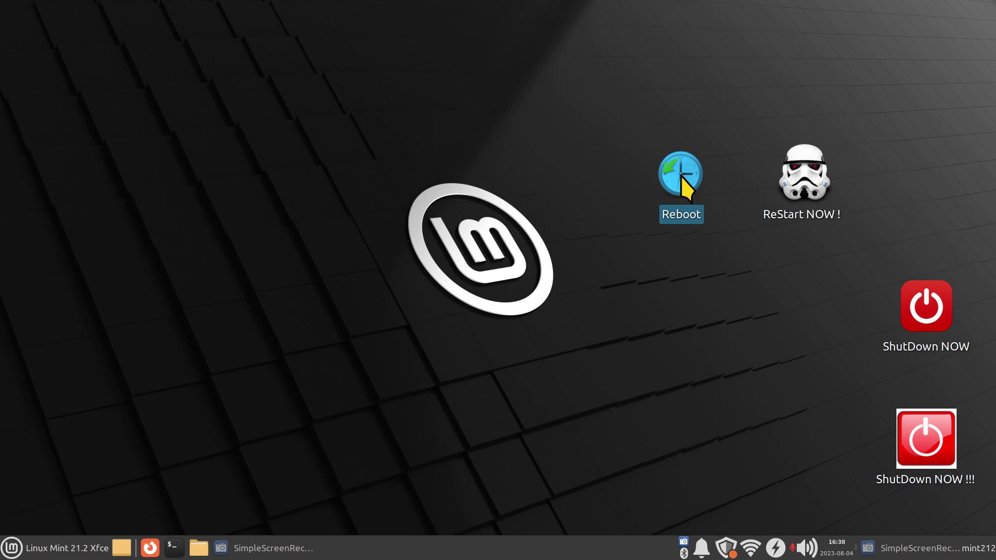
Step: Add the "ReStart NOW !" desktop launcher to the panel as a new launcher, just before the system status icons
{"action": "left_click_drag", "start_coordinate": [813, 174], "coordinate": [610, 549]}
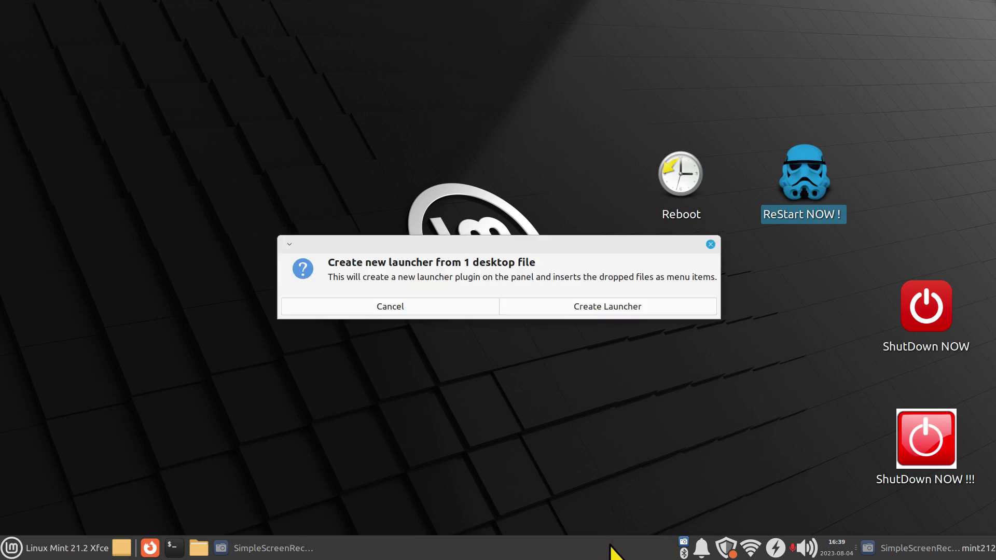
{"action": "left_click", "coordinate": [634, 307]}
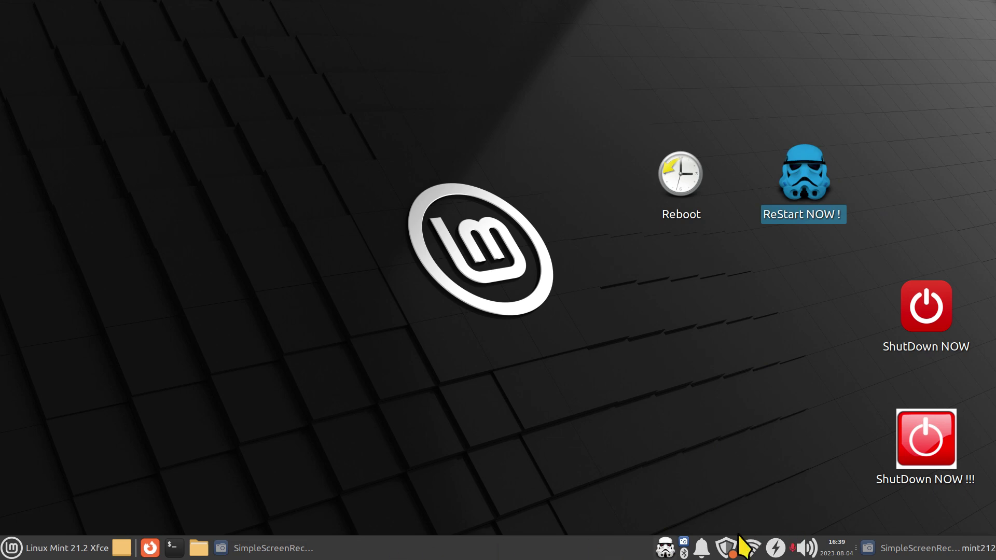
Step: Remove the "ReStart NOW !" launcher from the panel and confirm its removal
{"action": "right_click", "coordinate": [665, 547]}
{"action": "left_click", "coordinate": [690, 507]}
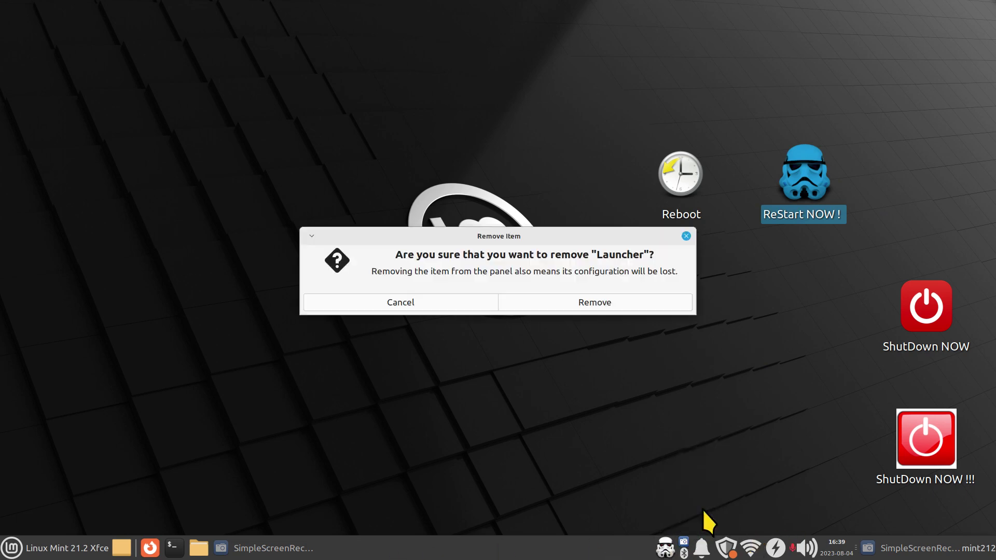
{"action": "left_click", "coordinate": [625, 304]}
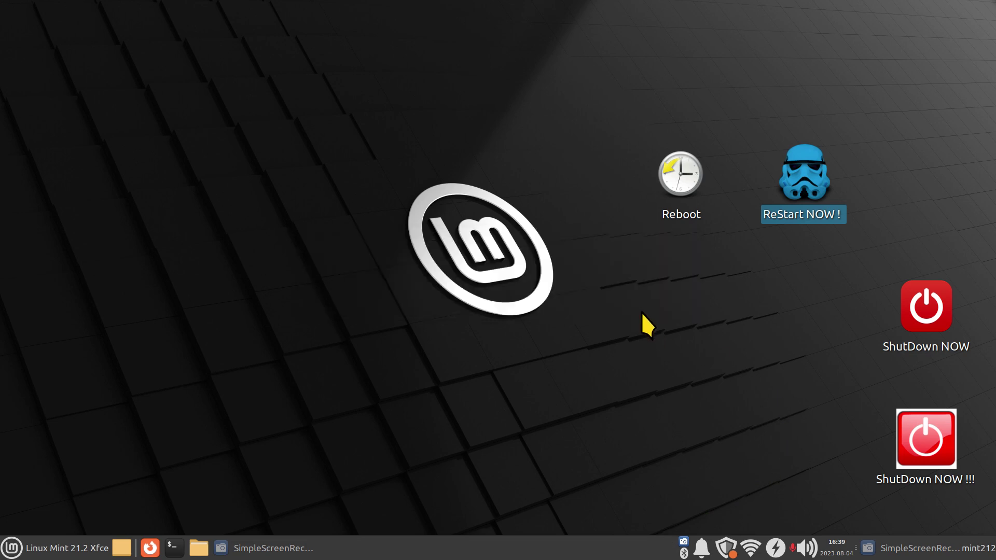
Step: Move the Reboot and "ReStart NOW !" icons to the desktop's upper edge and place "ShutDown NOW" directly below "ReStart NOW !"
{"action": "left_click_drag", "start_coordinate": [680, 177], "coordinate": [701, 55]}
{"action": "left_click_drag", "start_coordinate": [784, 161], "coordinate": [794, 41]}
{"action": "left_click_drag", "start_coordinate": [938, 306], "coordinate": [770, 267]}
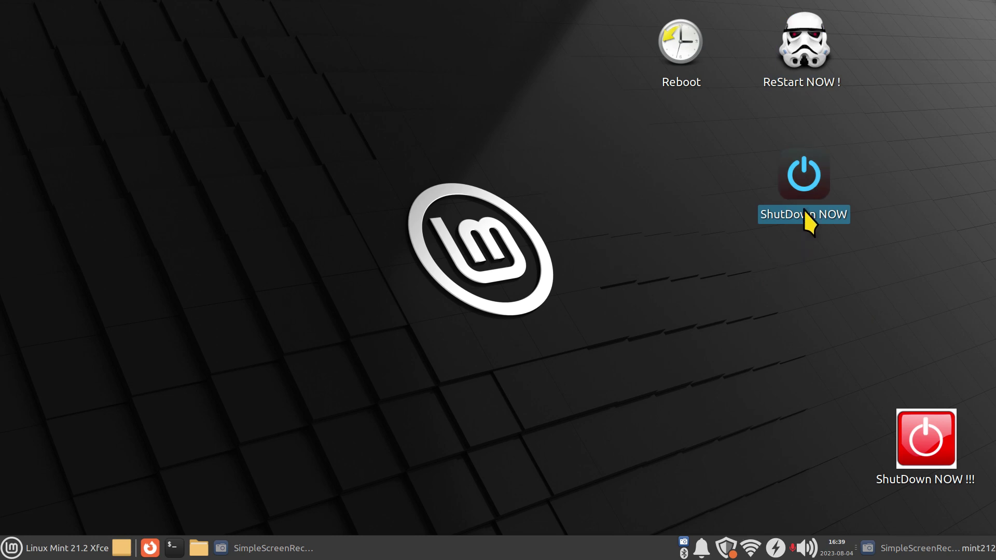
Step: Check the commands in the launcher properties of "ShutDown NOW" and "ShutDown NOW !!!", closing each properties window
{"action": "right_click", "coordinate": [799, 170]}
{"action": "left_click", "coordinate": [863, 422]}
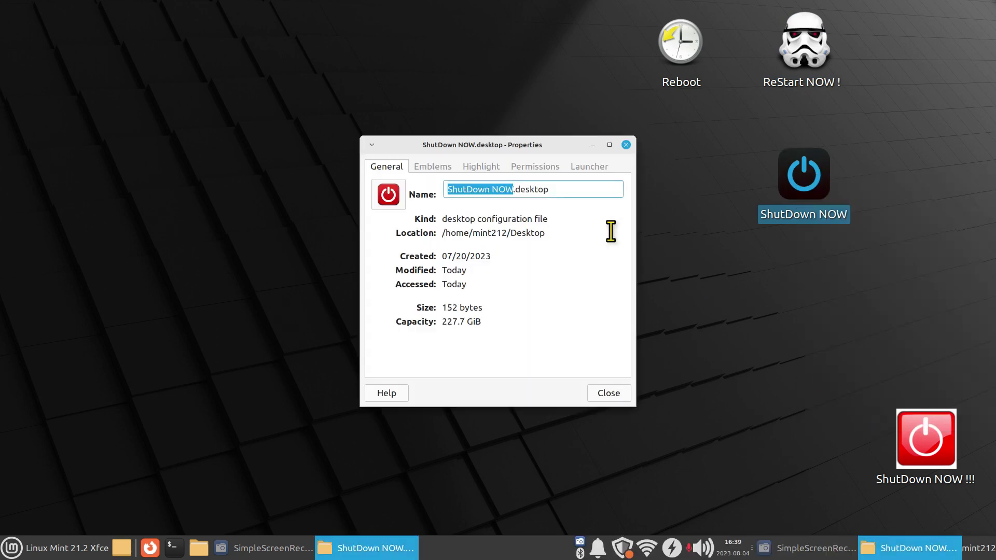
{"action": "left_click", "coordinate": [591, 167]}
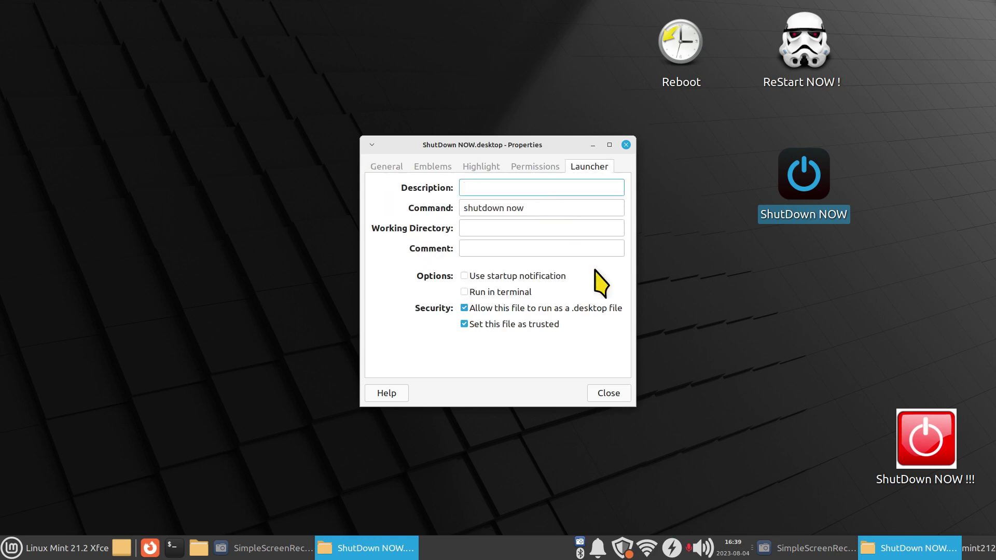
{"action": "left_click", "coordinate": [607, 393]}
{"action": "right_click", "coordinate": [918, 430]}
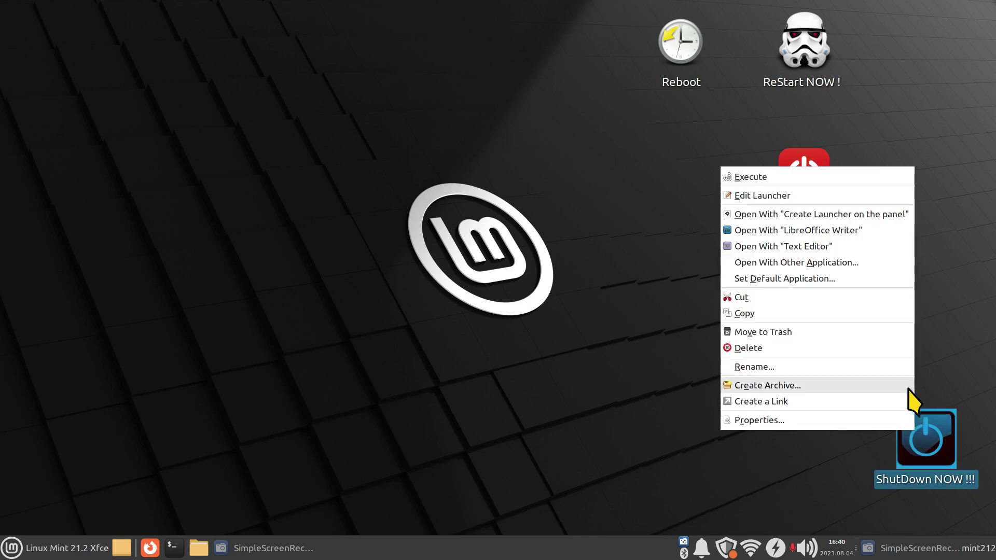
{"action": "left_click", "coordinate": [801, 422]}
{"action": "left_click", "coordinate": [590, 167]}
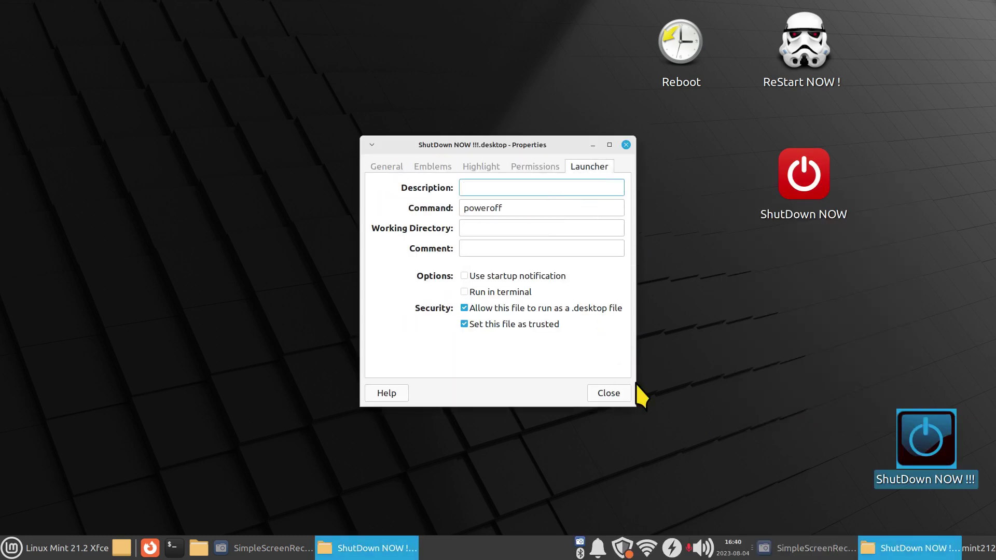
{"action": "left_click", "coordinate": [608, 394]}
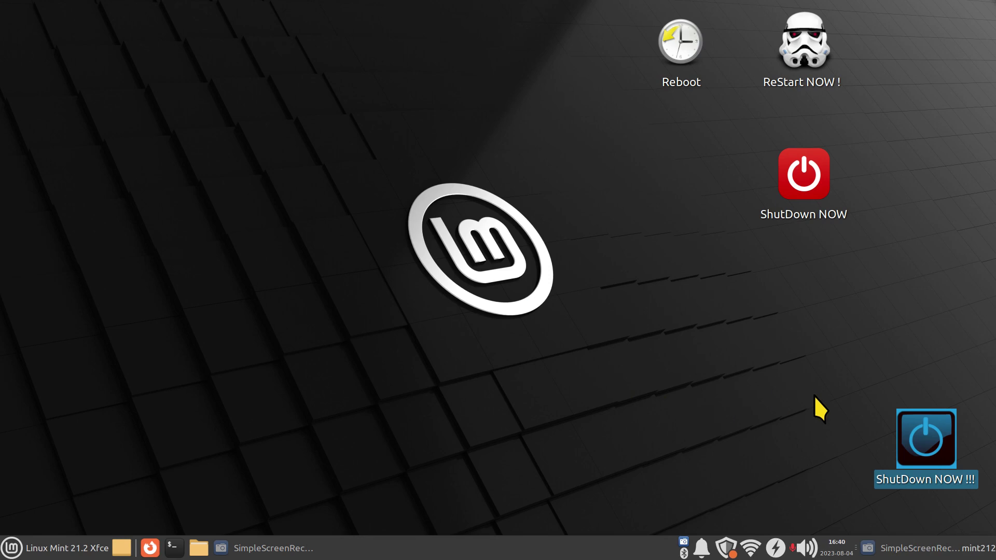
{"action": "mouse_move", "coordinate": [809, 207]}
{"action": "left_mouse_down"}
{"action": "mouse_move", "coordinate": [821, 231]}
{"action": "mouse_move", "coordinate": [820, 213]}
{"action": "left_mouse_up"}
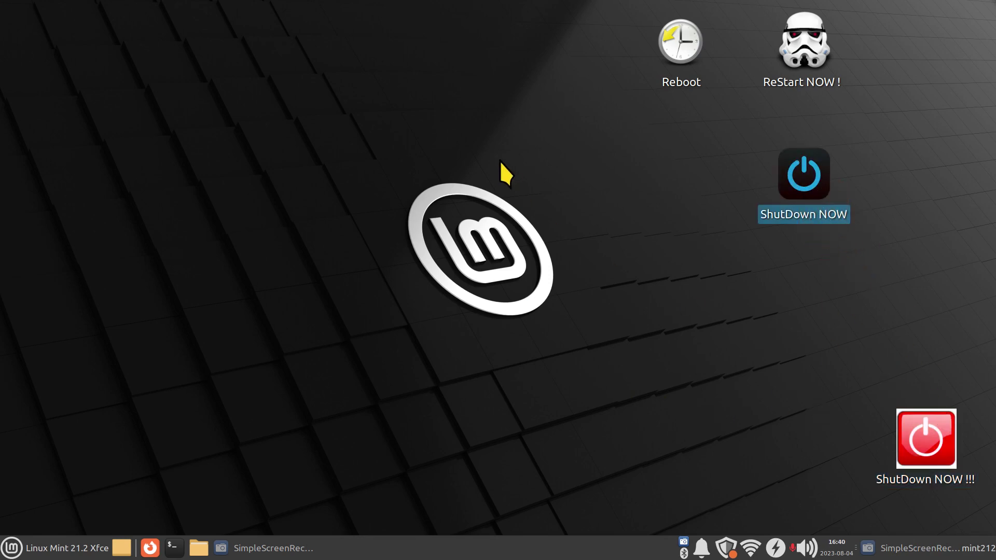
Step: Start creating a desktop launcher and name it "PowerDown NOW !"
{"action": "right_click", "coordinate": [295, 193]}
{"action": "left_click", "coordinate": [347, 201]}
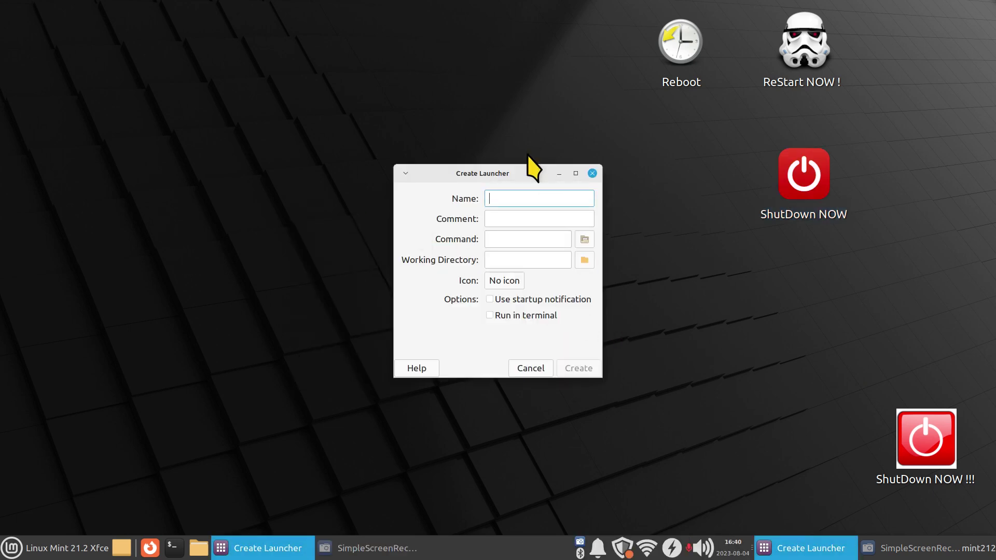
{"action": "left_click_drag", "start_coordinate": [525, 174], "coordinate": [583, 238]}
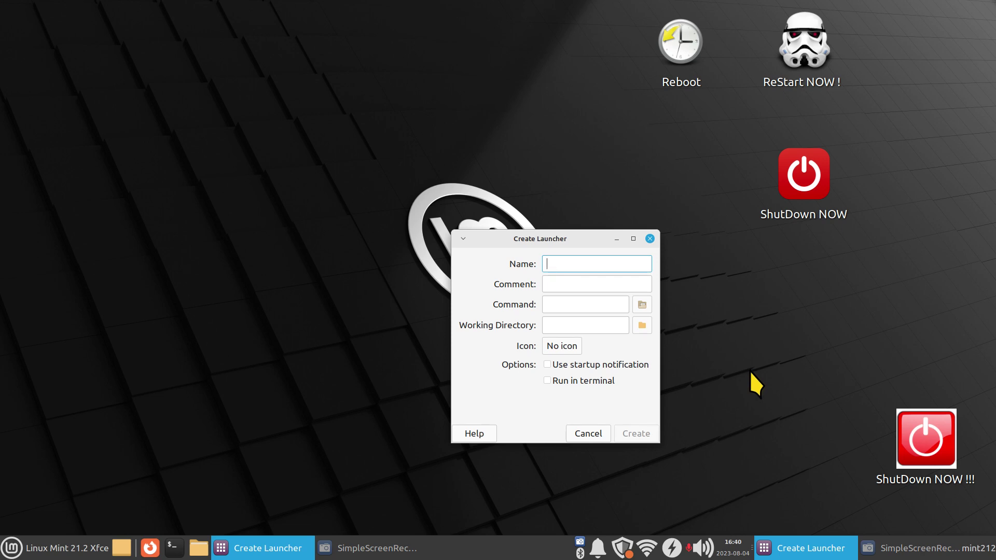
{"action": "type", "text": "Power"}
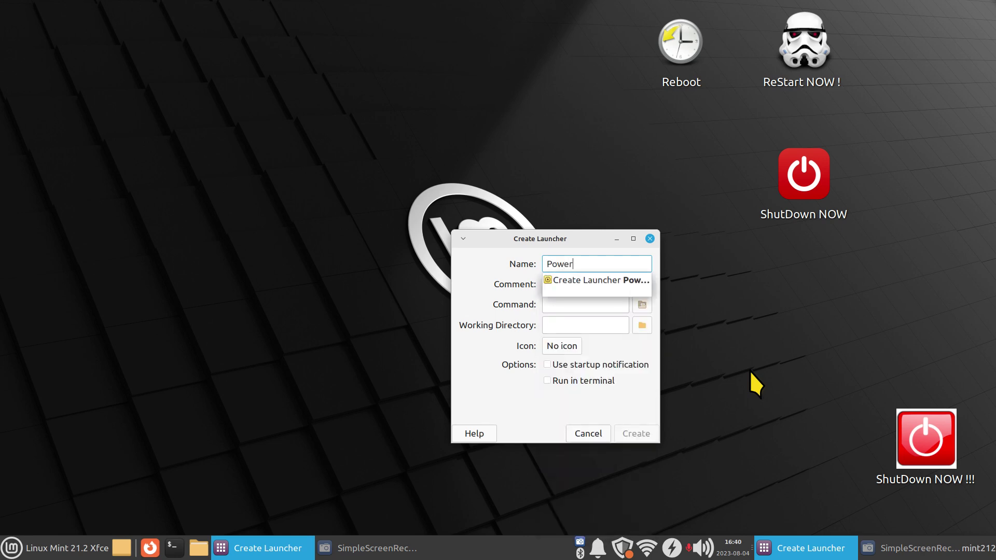
{"action": "type", "text": "Down "}
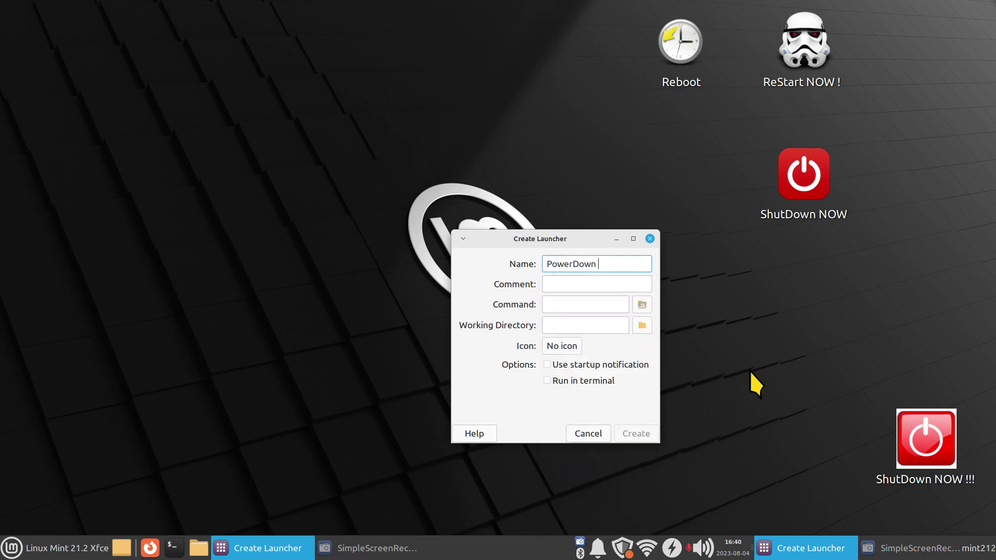
{"action": "type", "text": "NOW !"}
{"action": "mouse_move", "coordinate": [956, 470]}
Step: Enter powerdown as the command of the new launcher
{"action": "left_click", "coordinate": [560, 304]}
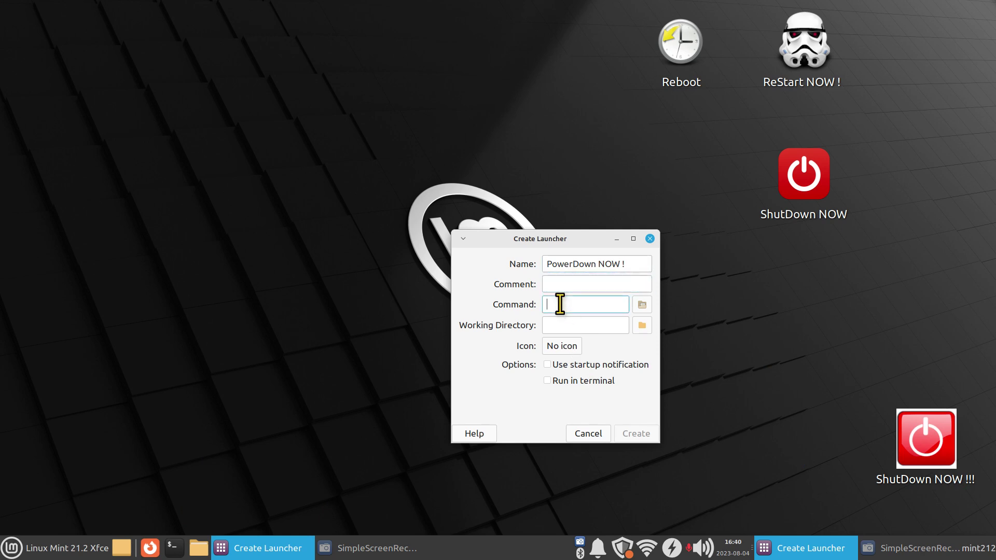
{"action": "type", "text": "power"}
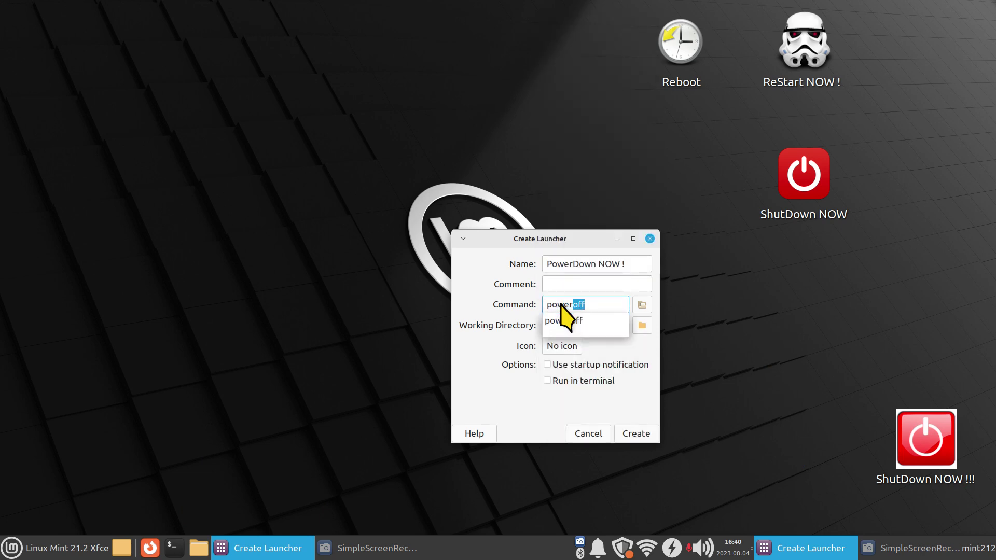
{"action": "type", "text": "down"}
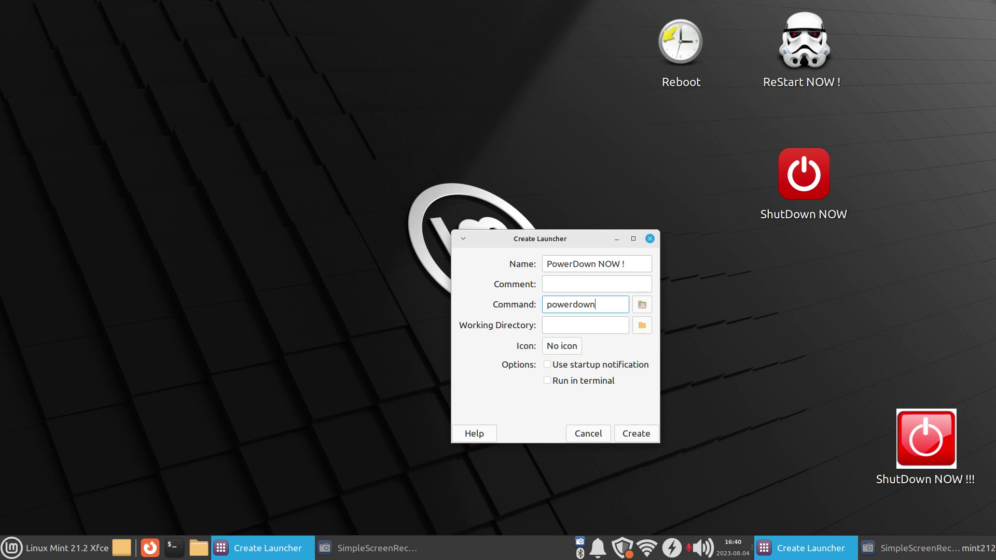
Step: Display the launcher properties of "ShutDown NOW !!!" beside the Create Launcher window to check its command
{"action": "right_click", "coordinate": [927, 426]}
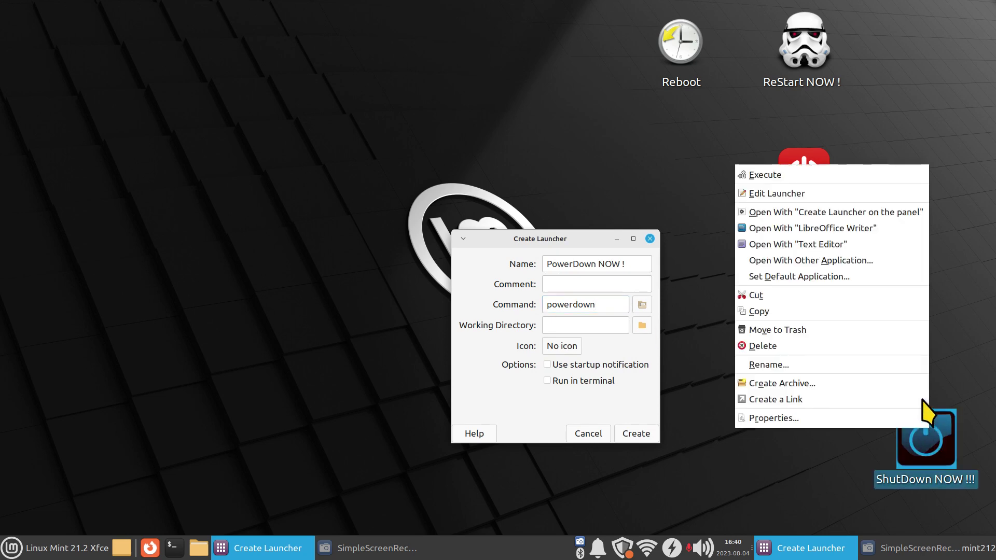
{"action": "left_click", "coordinate": [818, 419]}
{"action": "left_click_drag", "start_coordinate": [483, 144], "coordinate": [867, 243]}
{"action": "left_click", "coordinate": [934, 265]}
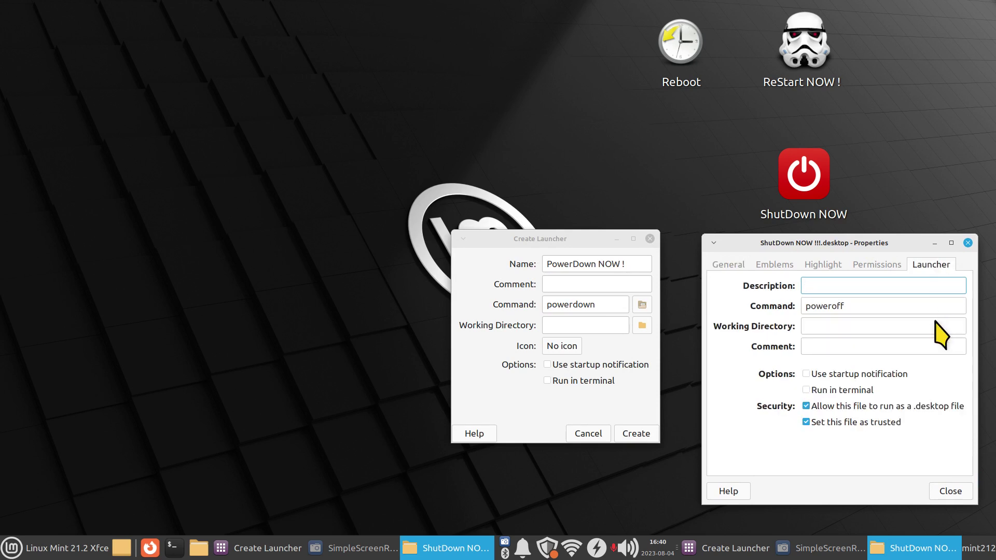
Step: Replace the command of the "PowerDown NOW !" launcher with poweroff
{"action": "double_click", "coordinate": [605, 304]}
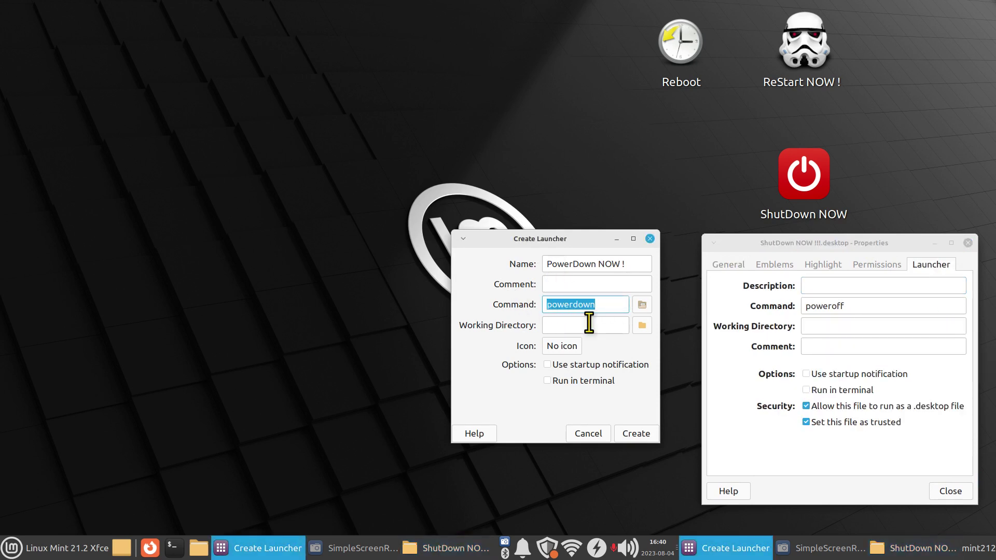
{"action": "type", "text": "powero"}
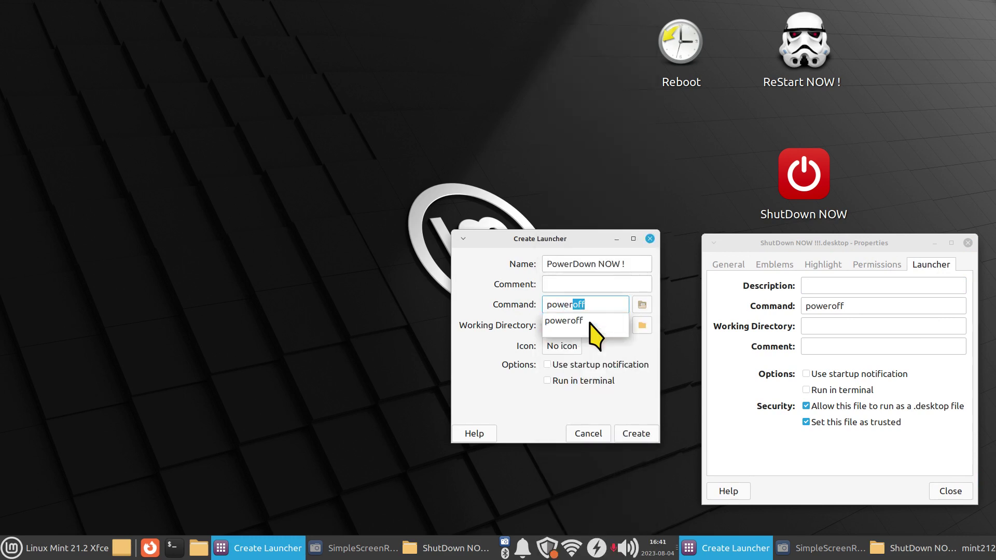
{"action": "type", "text": "ff"}
{"action": "left_click", "coordinate": [597, 311]}
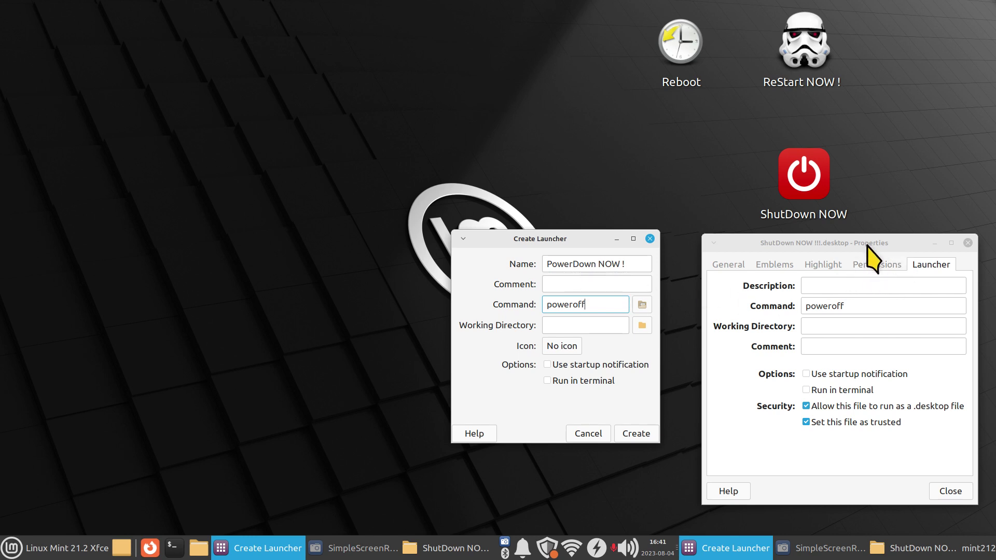
Step: Move the Create Launcher window away from the general properties of "ShutDown NOW !!!" and re-enter the command as poweroff
{"action": "left_click", "coordinate": [725, 264]}
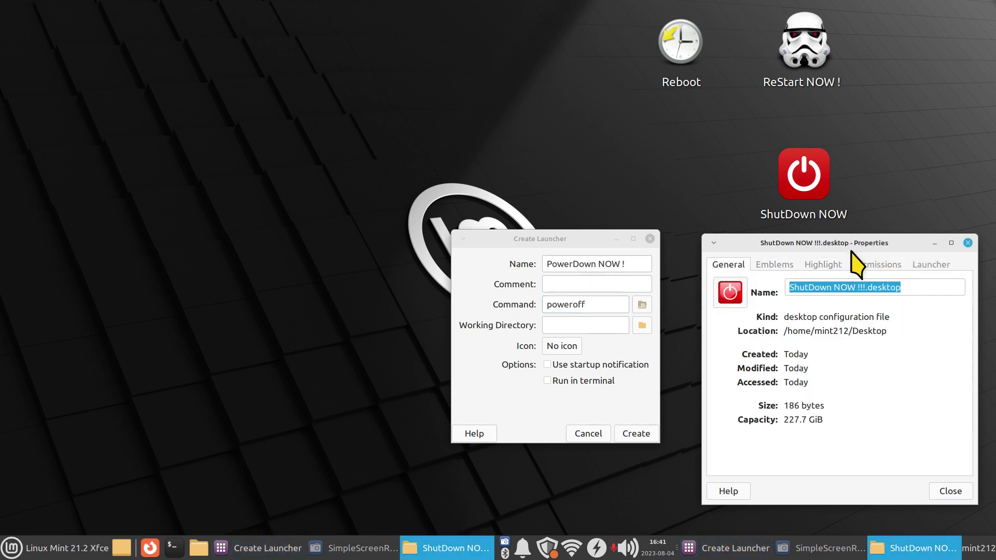
{"action": "left_click_drag", "start_coordinate": [852, 251], "coordinate": [881, 251]}
{"action": "left_click_drag", "start_coordinate": [558, 239], "coordinate": [328, 248]}
{"action": "left_click", "coordinate": [357, 313]}
{"action": "type", "text": "poweroff"}
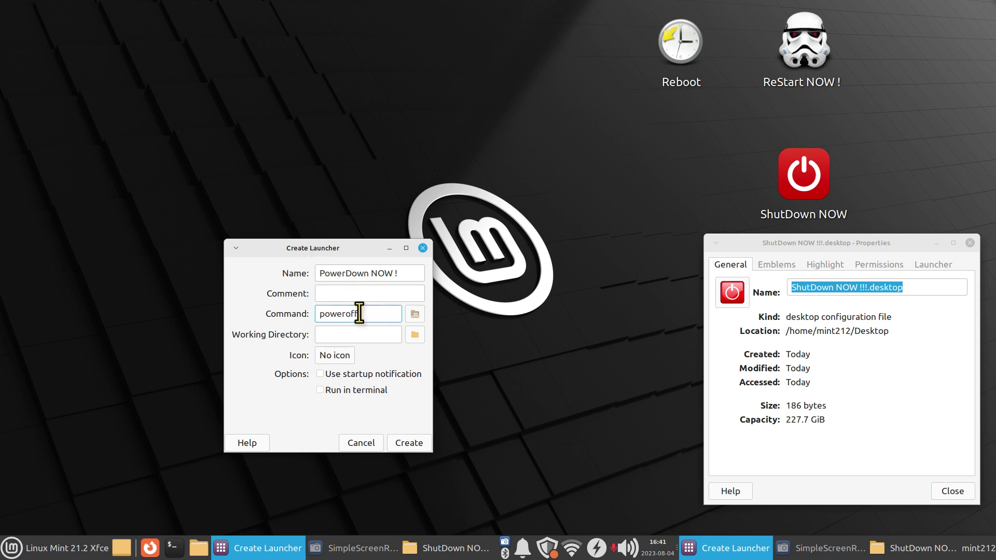
Step: Assign the ac-adapter icon to the "PowerDown NOW !" launcher
{"action": "left_click", "coordinate": [345, 355]}
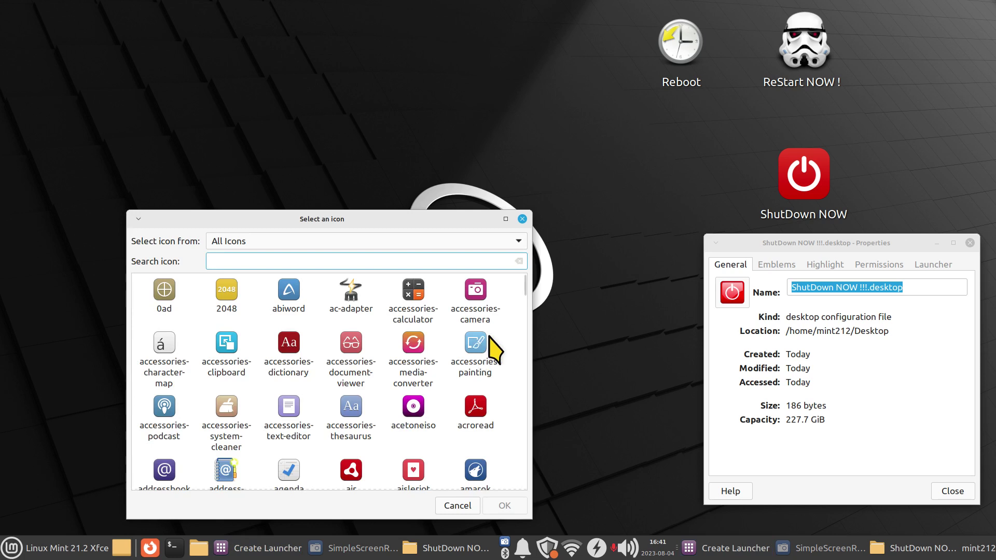
{"action": "left_click", "coordinate": [363, 301]}
{"action": "left_click", "coordinate": [505, 506]}
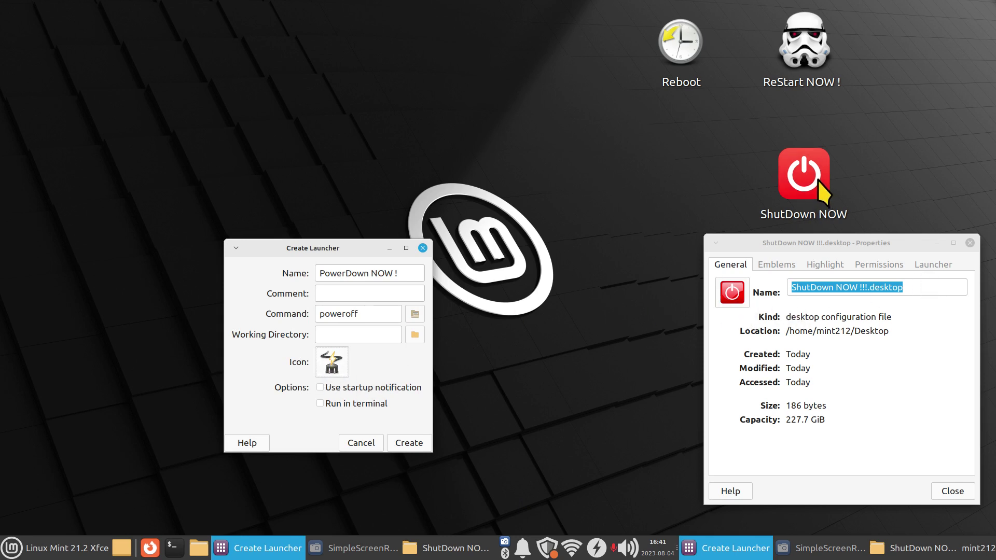
Step: Search the icons for "shut", assign the shutter icon to the new launcher, and create it on the desktop
{"action": "left_click", "coordinate": [337, 366]}
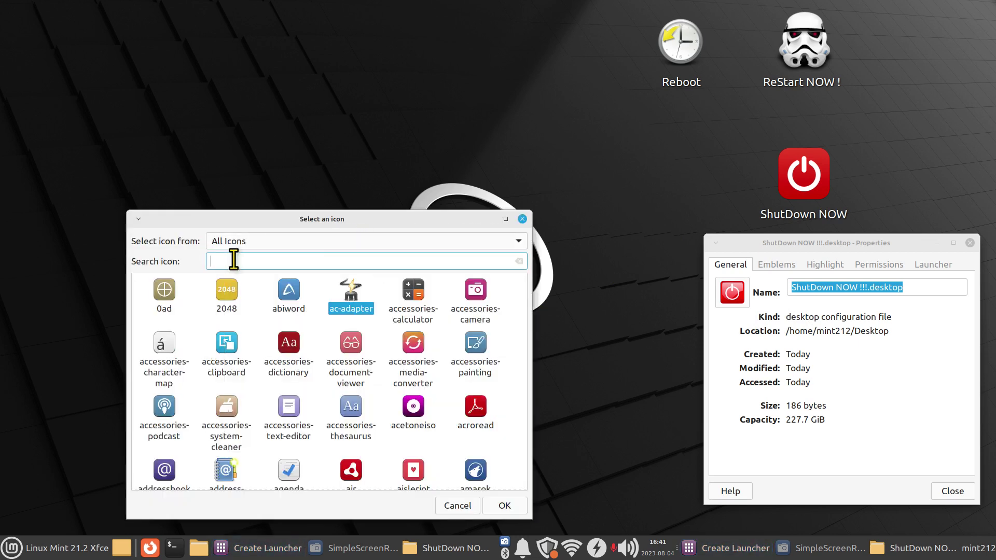
{"action": "type", "text": "shut"}
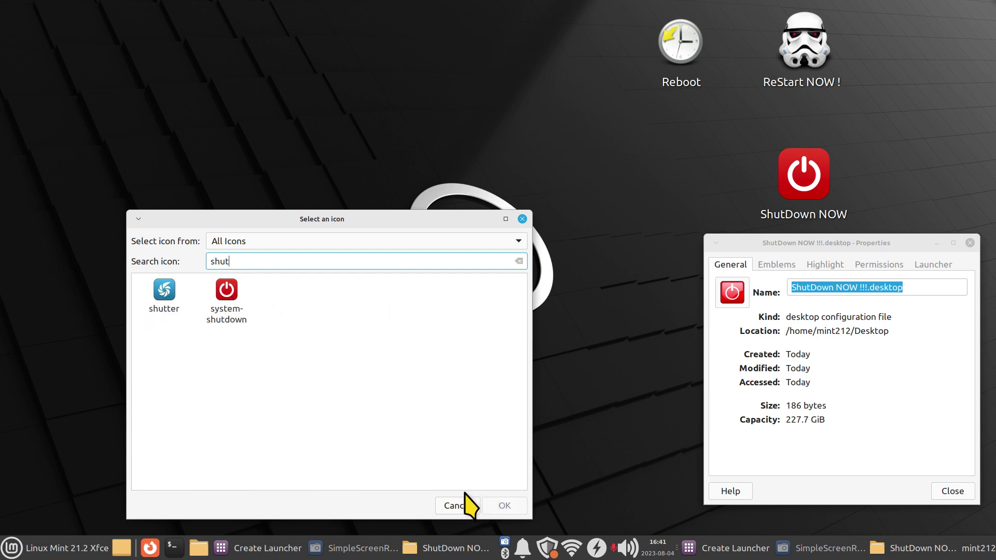
{"action": "left_click", "coordinate": [164, 291]}
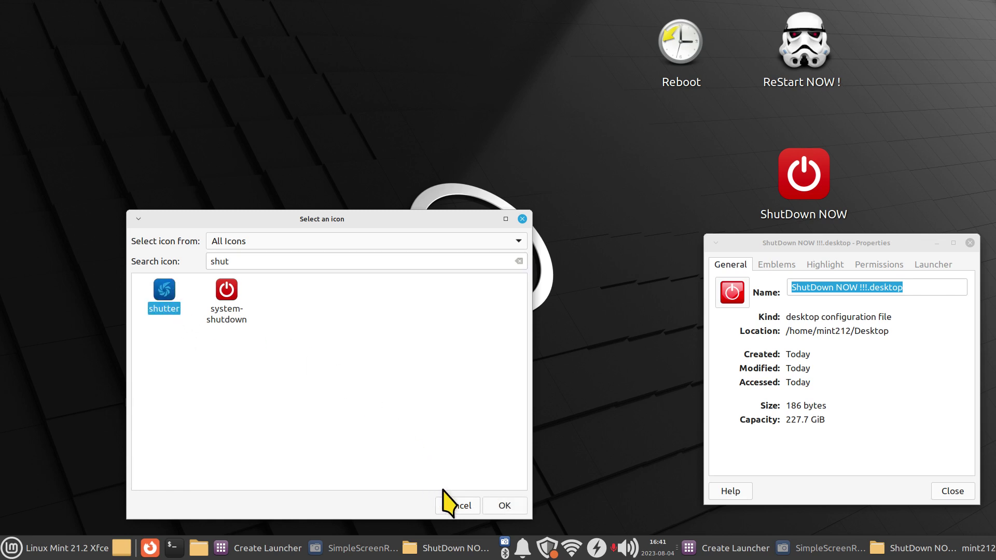
{"action": "left_click", "coordinate": [504, 506]}
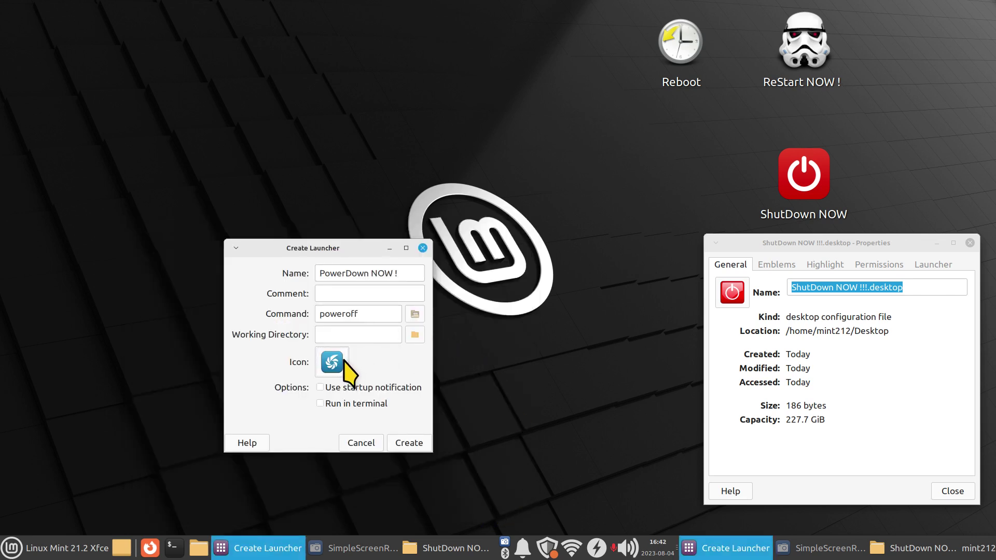
{"action": "left_click", "coordinate": [413, 442]}
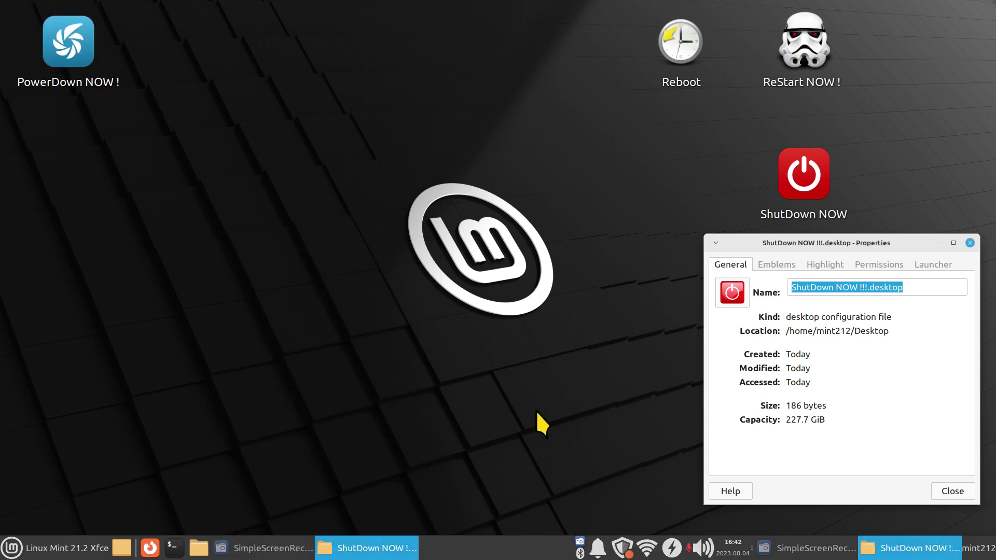
Step: Place "PowerDown NOW !" among the other power icons, close the "ShutDown NOW !!!" properties, and move "ShutDown NOW" one column outward
{"action": "left_click_drag", "start_coordinate": [68, 42], "coordinate": [767, 405]}
{"action": "left_click", "coordinate": [970, 243]}
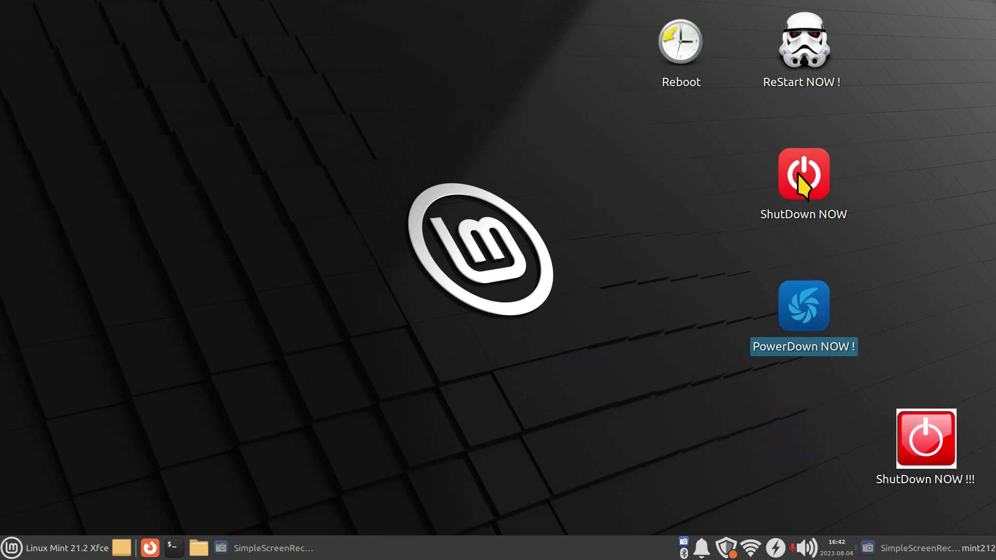
{"action": "left_click_drag", "start_coordinate": [798, 172], "coordinate": [866, 225]}
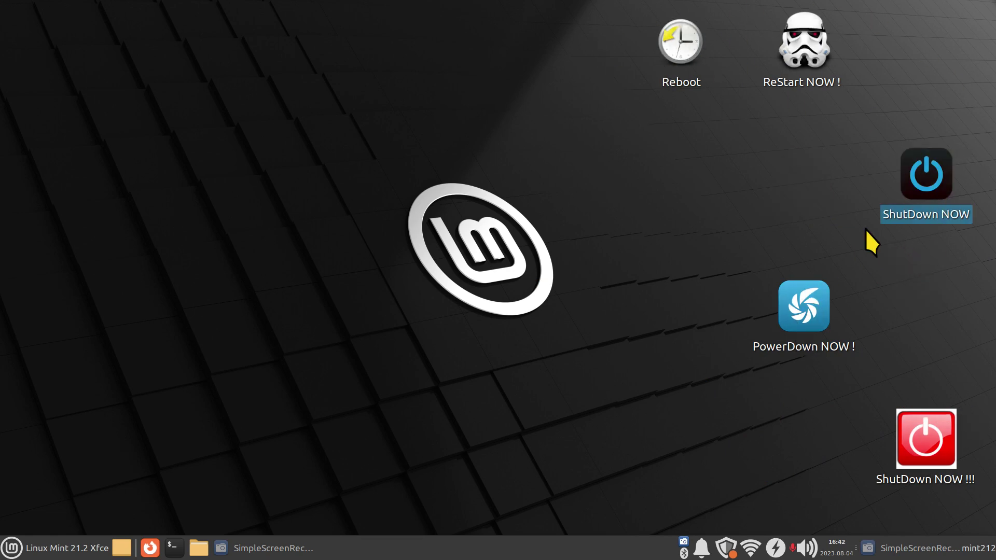
Step: Open the launcher properties of "PowerDown NOW !" to check its command
{"action": "mouse_move", "coordinate": [940, 480]}
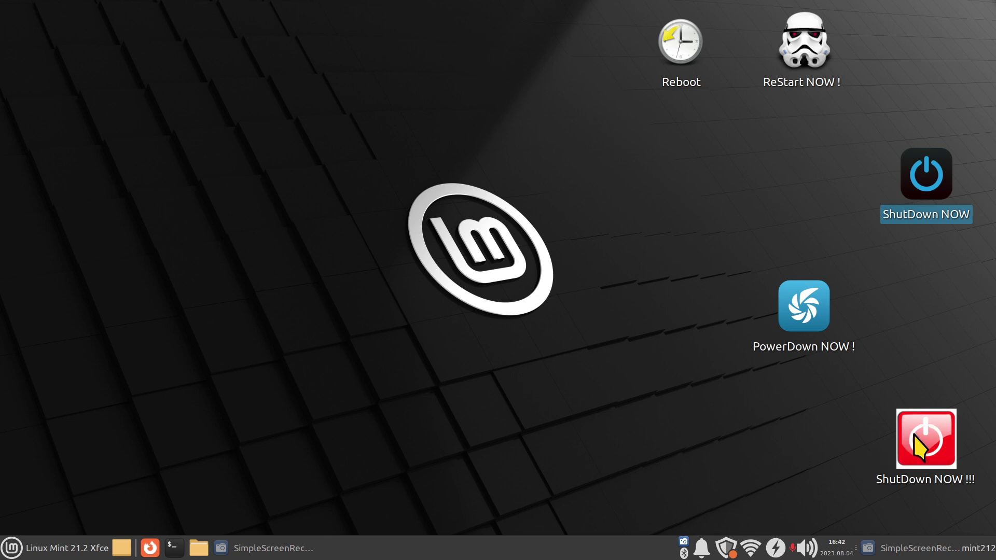
{"action": "right_click", "coordinate": [815, 306]}
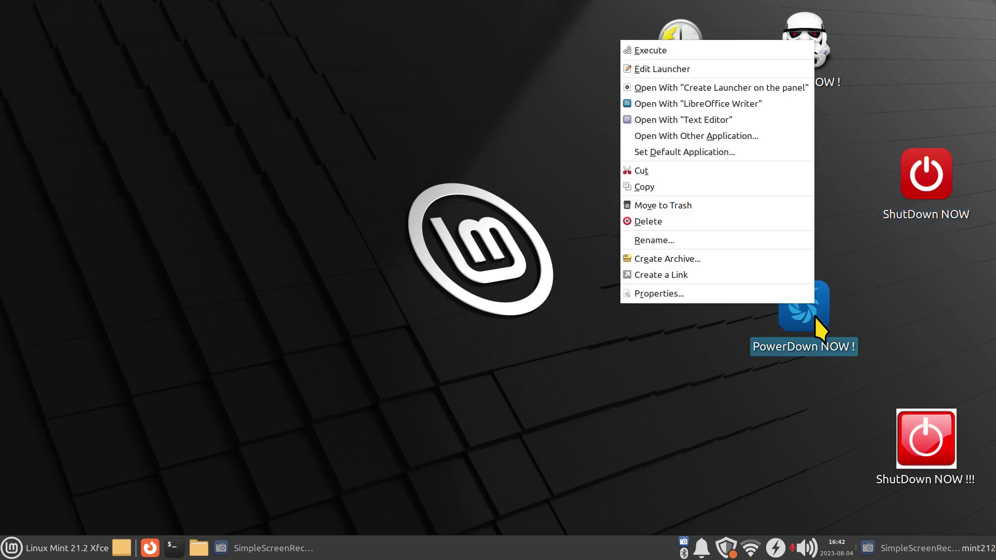
{"action": "left_click", "coordinate": [694, 294]}
{"action": "left_click", "coordinate": [589, 167]}
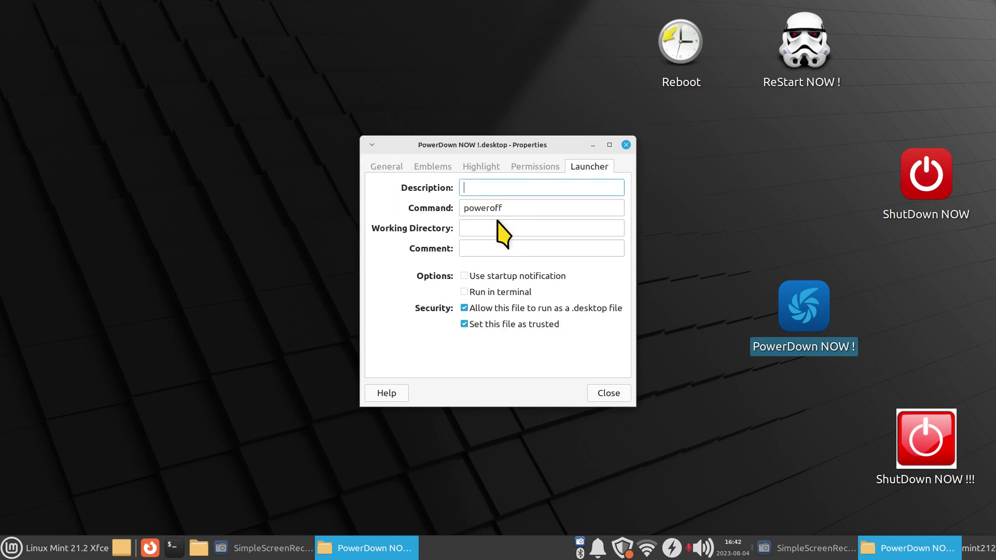
Step: Close the "PowerDown NOW !" properties and check the command in the "ShutDown NOW" launcher properties
{"action": "left_click", "coordinate": [626, 145]}
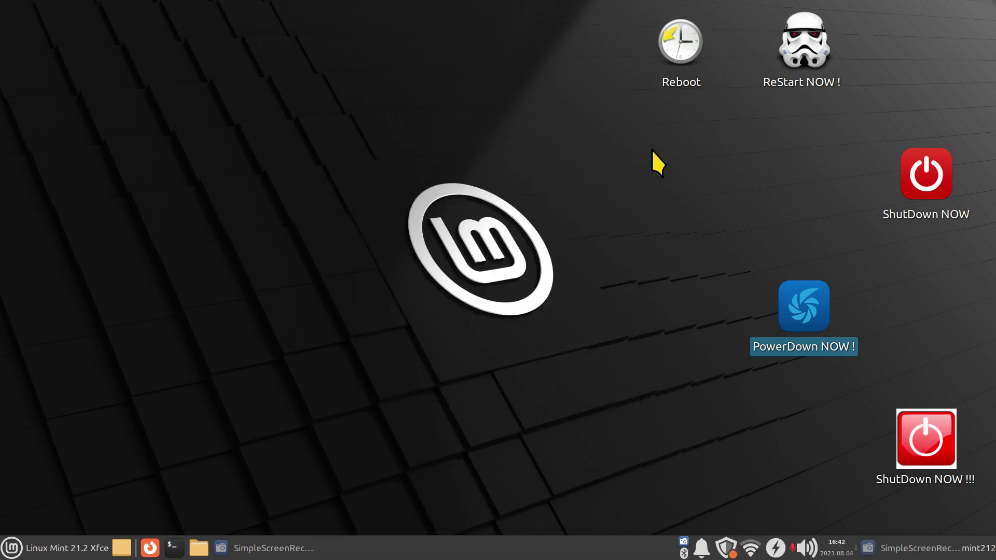
{"action": "right_click", "coordinate": [920, 158]}
{"action": "left_click", "coordinate": [731, 410]}
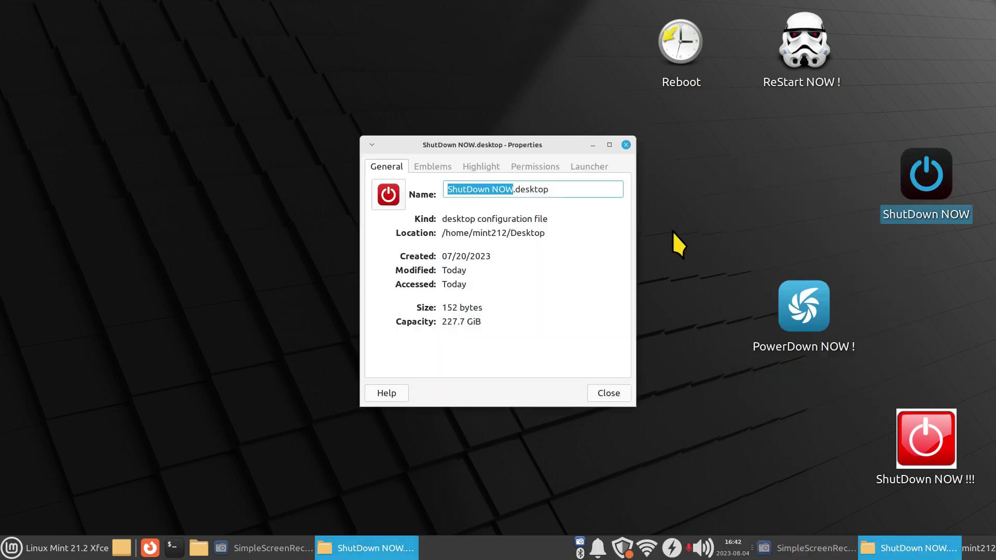
{"action": "left_click", "coordinate": [591, 167]}
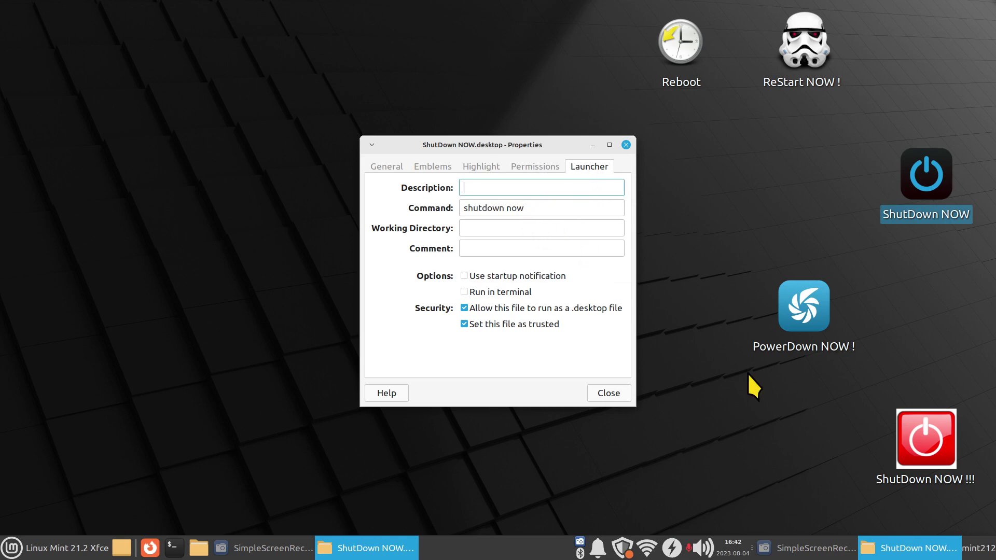
{"action": "left_click", "coordinate": [626, 145]}
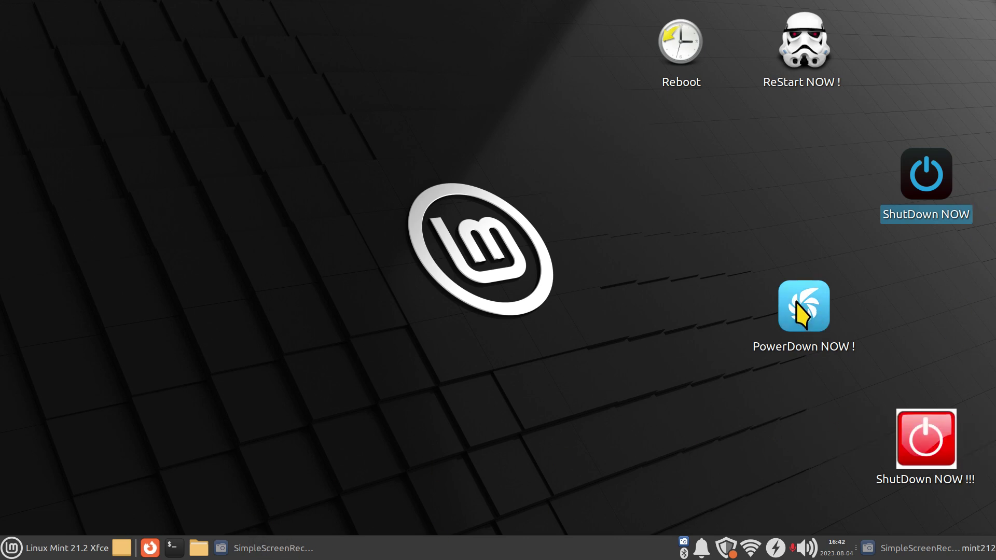
Step: Create a panel launcher from the "PowerDown NOW !" desktop file and remove it from the panel again
{"action": "mouse_move", "coordinate": [800, 307]}
{"action": "left_mouse_down"}
{"action": "mouse_move", "coordinate": [633, 371]}
{"action": "mouse_move", "coordinate": [538, 509]}
{"action": "mouse_move", "coordinate": [525, 549]}
{"action": "mouse_move", "coordinate": [472, 524]}
{"action": "mouse_move", "coordinate": [432, 551]}
{"action": "left_mouse_up"}
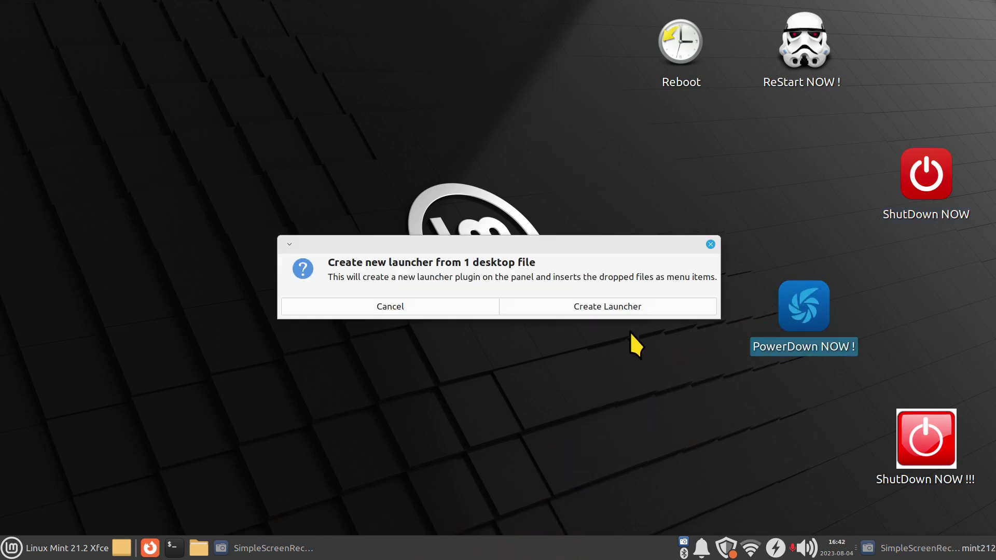
{"action": "left_click", "coordinate": [633, 306]}
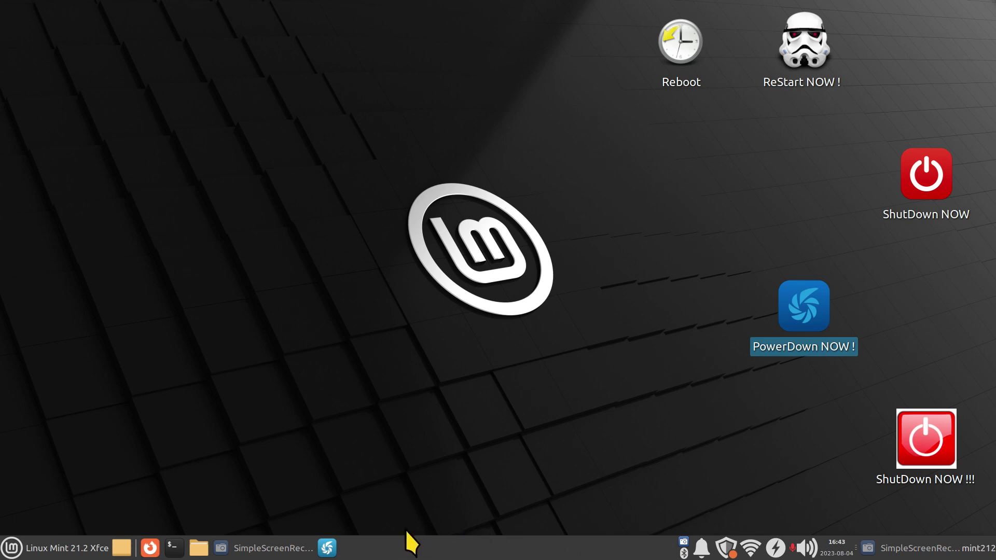
{"action": "right_click", "coordinate": [327, 550]}
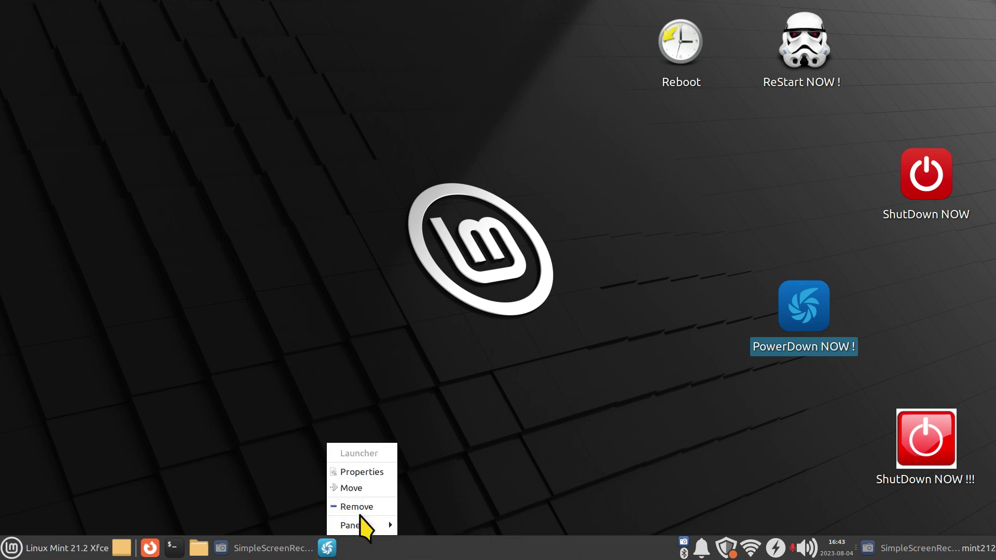
{"action": "left_click", "coordinate": [371, 504]}
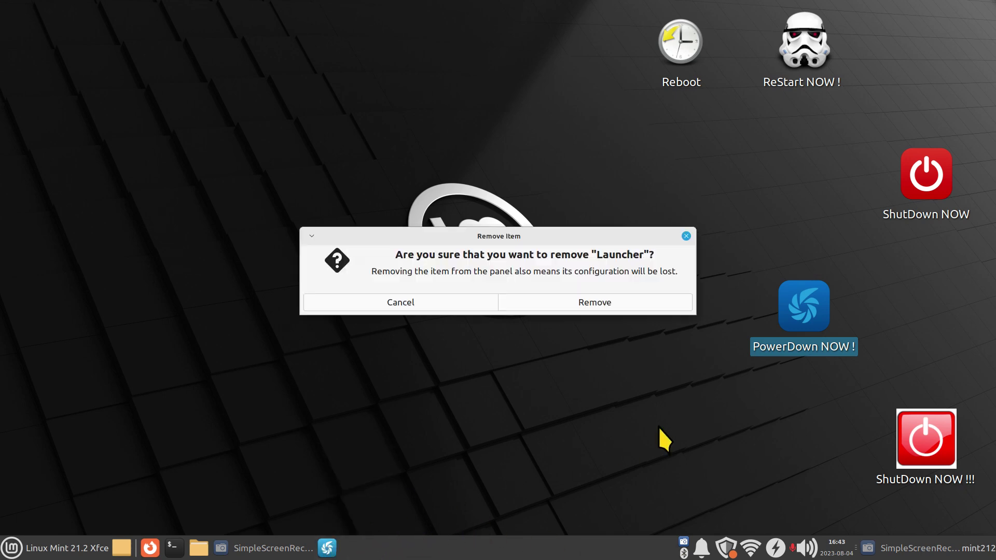
{"action": "left_click", "coordinate": [651, 299]}
Step: Examine the file actions offered for "PowerDown NOW !" and the session actions offered by the panel's user name
{"action": "right_click", "coordinate": [801, 301]}
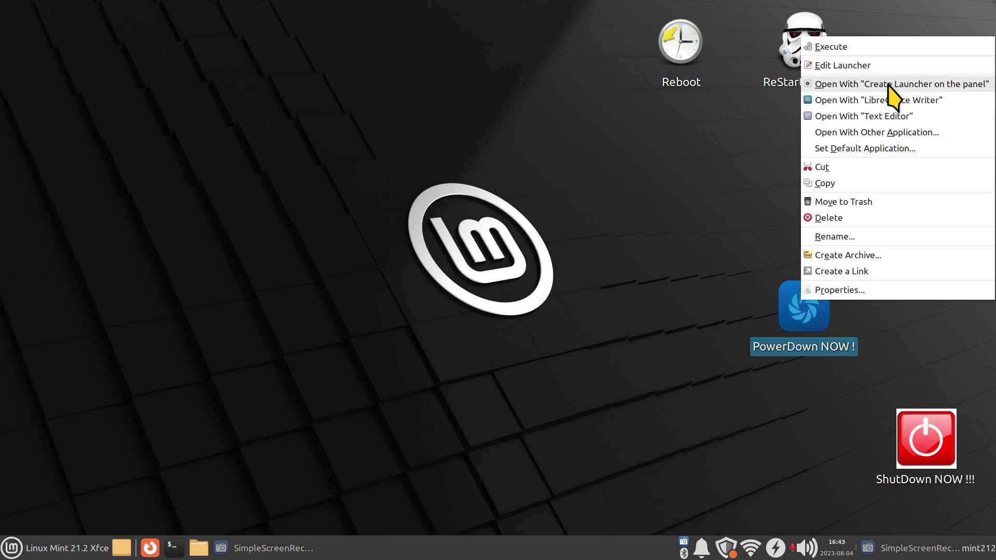
{"action": "left_click", "coordinate": [702, 344]}
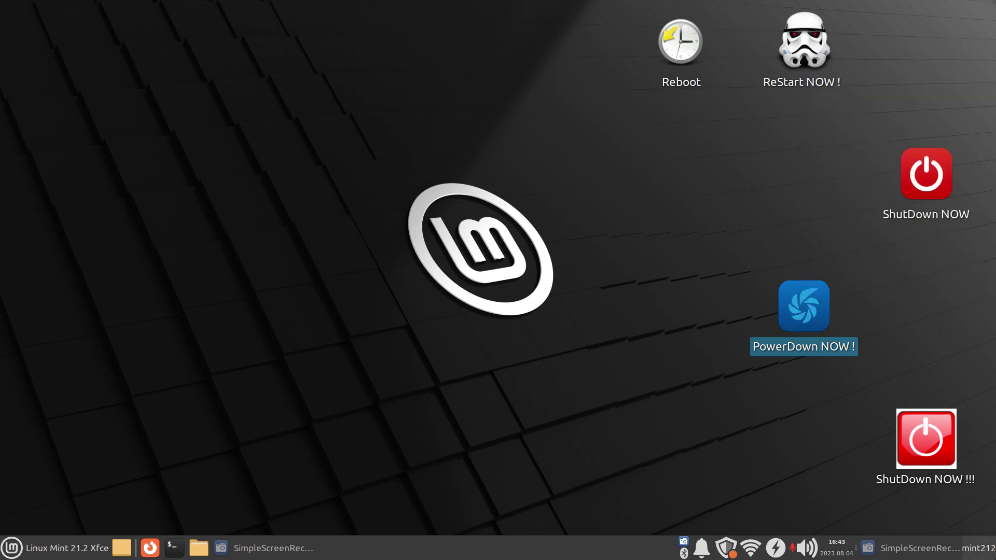
{"action": "left_click", "coordinate": [978, 550]}
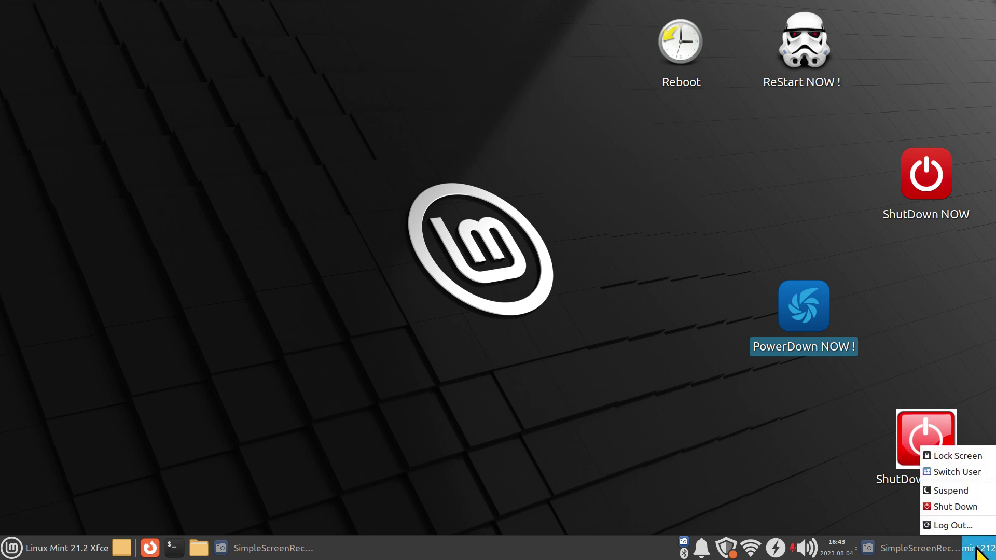
{"action": "left_click", "coordinate": [795, 481]}
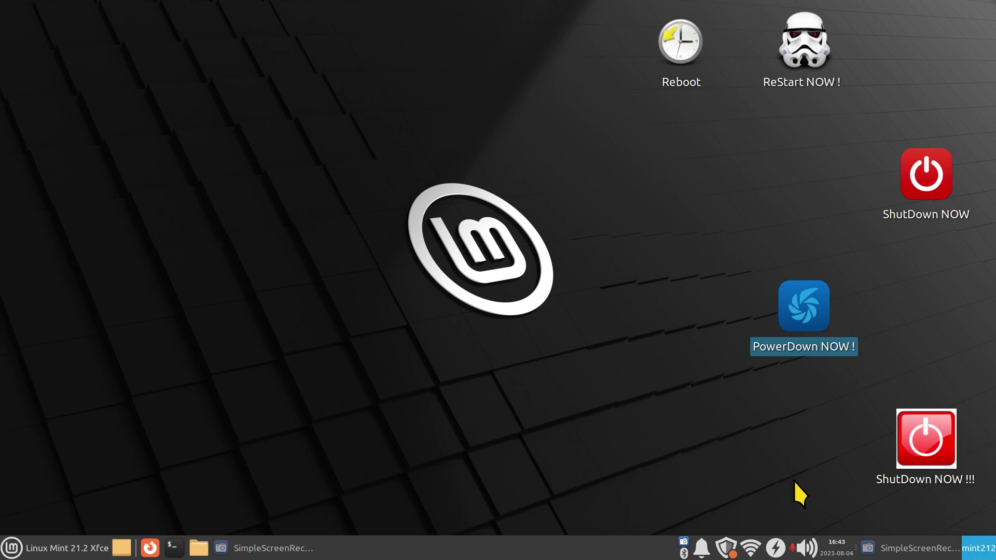
Step: Look up the Action Buttons item among the items available for the panel and close the list without adding it
{"action": "right_click", "coordinate": [503, 553]}
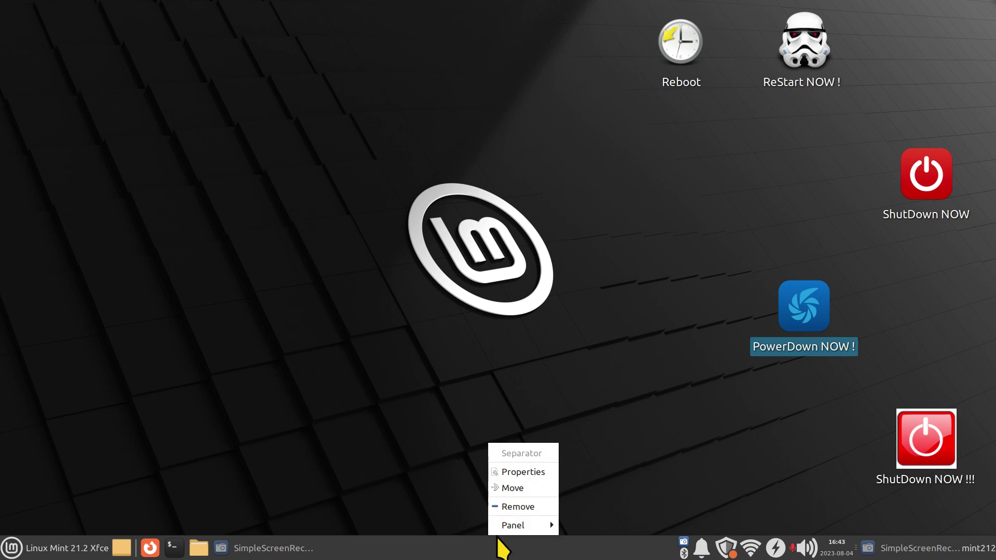
{"action": "mouse_move", "coordinate": [511, 525]}
{"action": "left_click", "coordinate": [605, 457]}
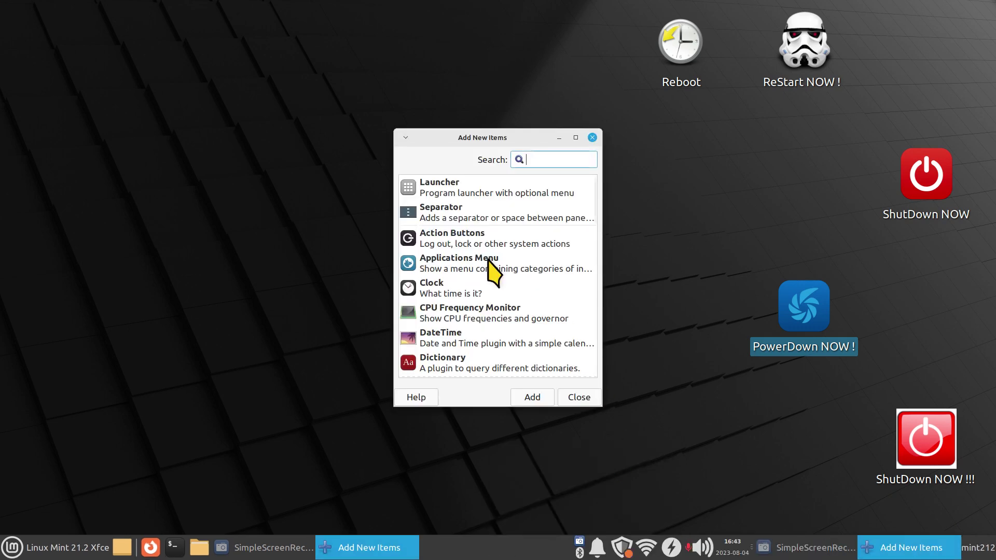
{"action": "left_click", "coordinate": [434, 244]}
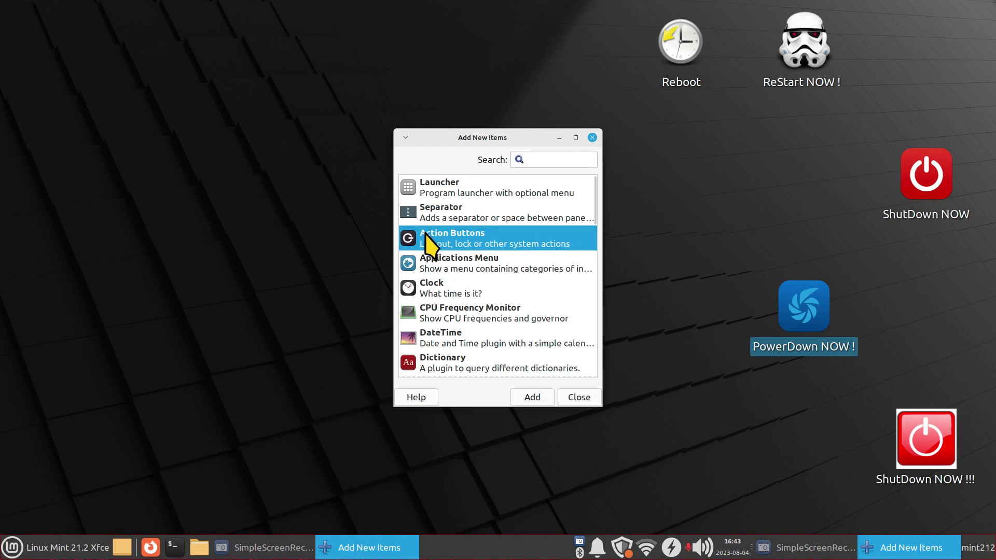
{"action": "left_click", "coordinate": [592, 138]}
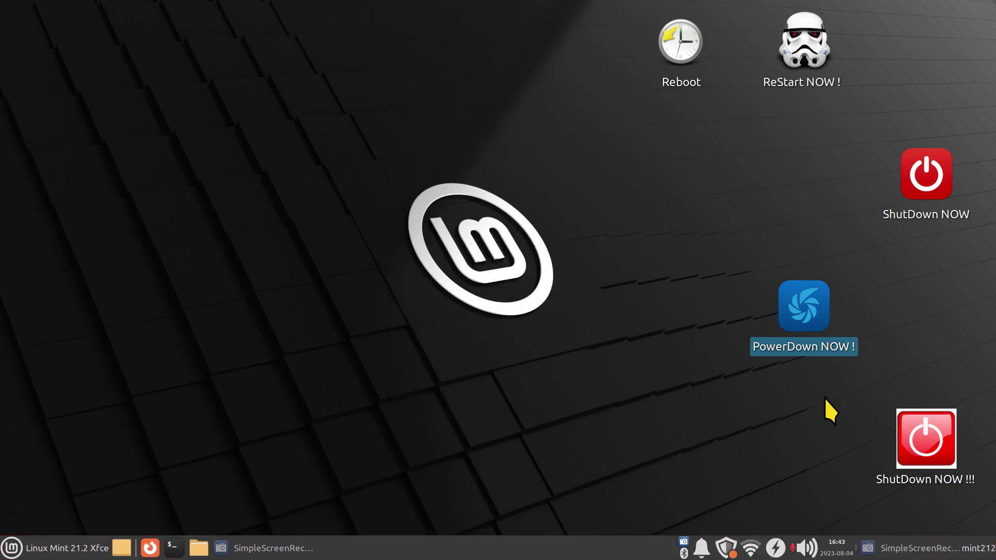
Step: Request a shutdown from the panel's user session actions and dismiss the confirmation
{"action": "left_click", "coordinate": [981, 549]}
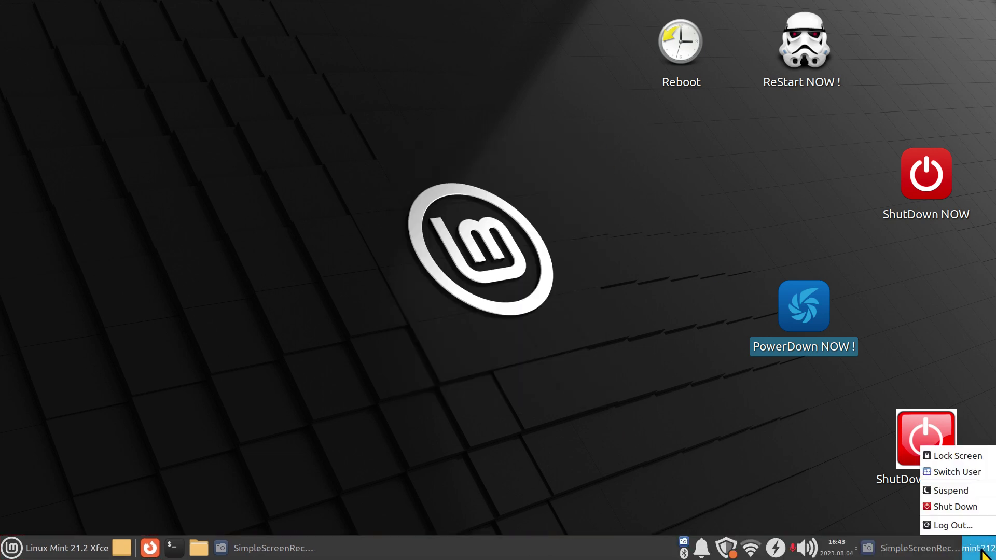
{"action": "left_click", "coordinate": [986, 507]}
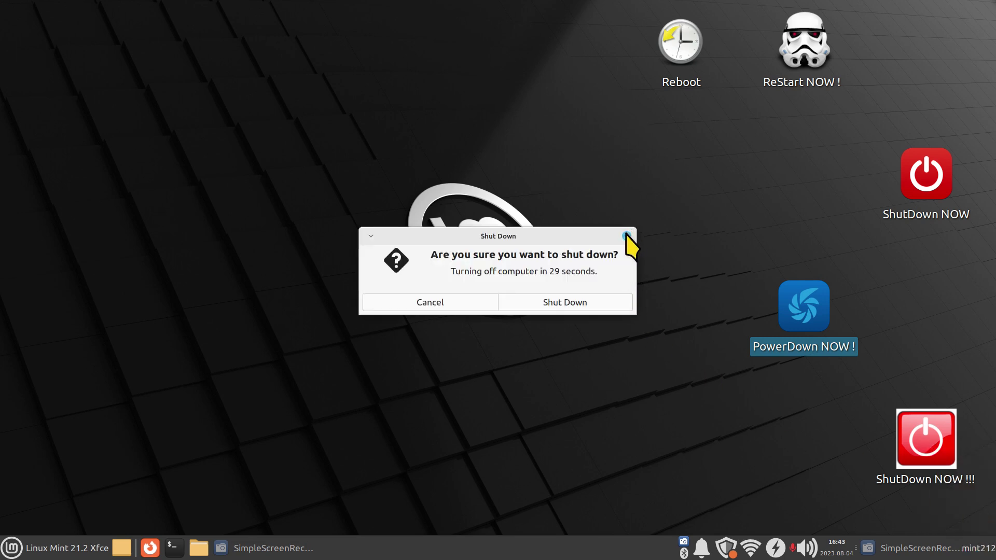
{"action": "left_click", "coordinate": [627, 236]}
Step: Bring up the shutdown confirmation and the log-out dialog from the Linux Mint applications launcher, cancelling each
{"action": "left_click", "coordinate": [73, 547]}
{"action": "left_click", "coordinate": [293, 78]}
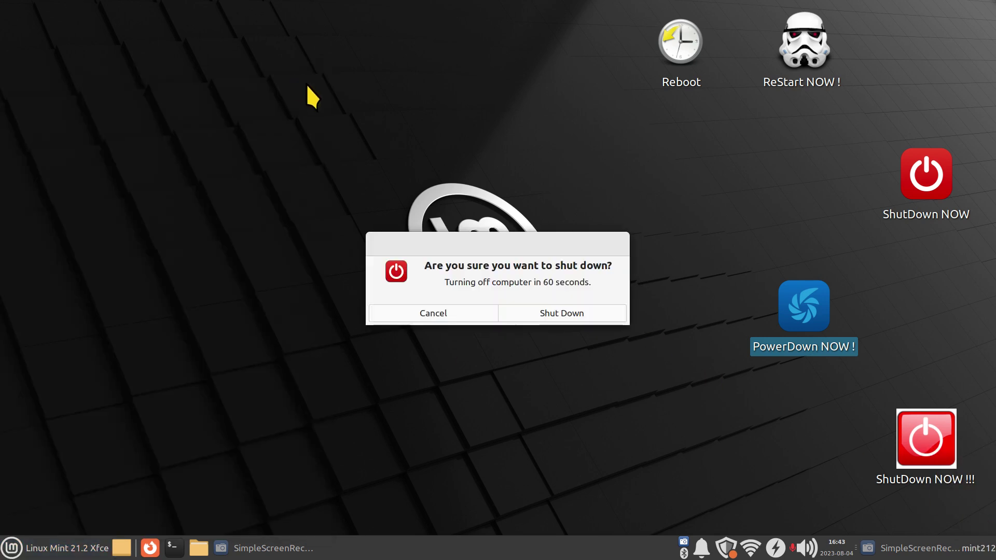
{"action": "left_click", "coordinate": [434, 314]}
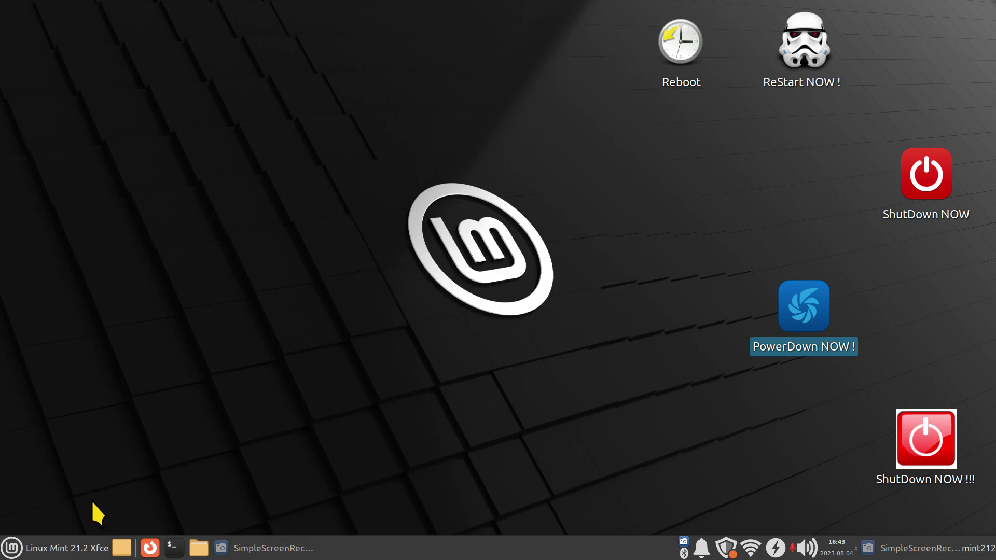
{"action": "left_click", "coordinate": [11, 547]}
{"action": "left_click", "coordinate": [322, 80]}
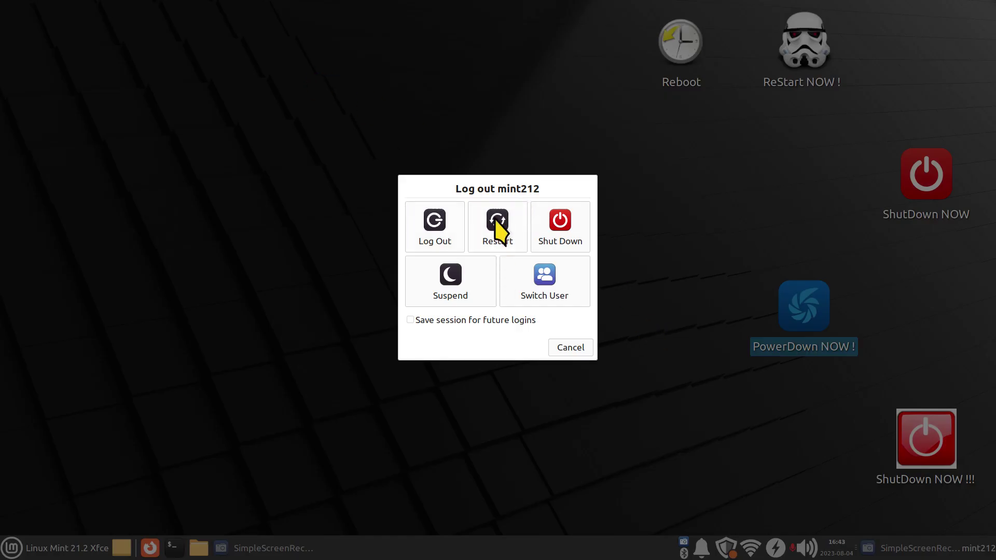
{"action": "left_click", "coordinate": [563, 348]}
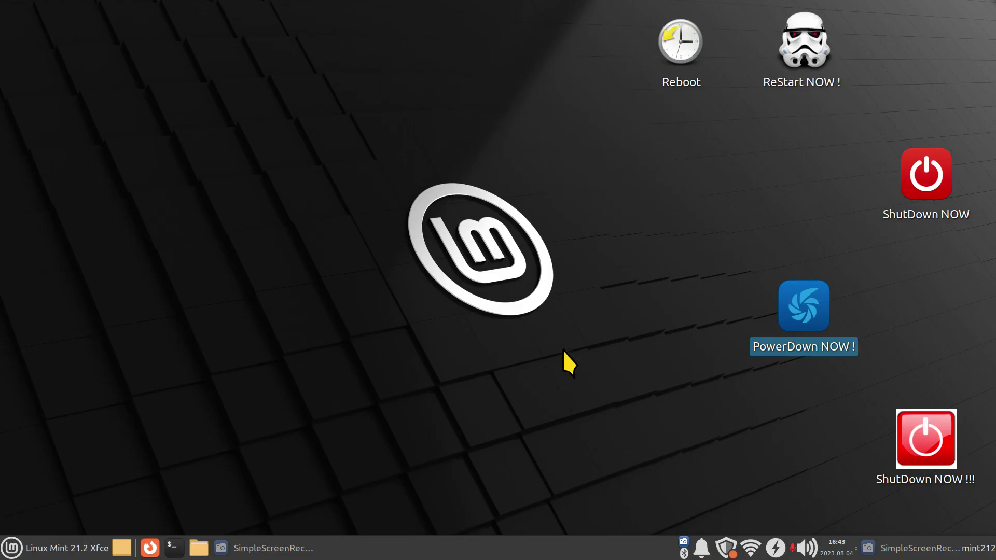